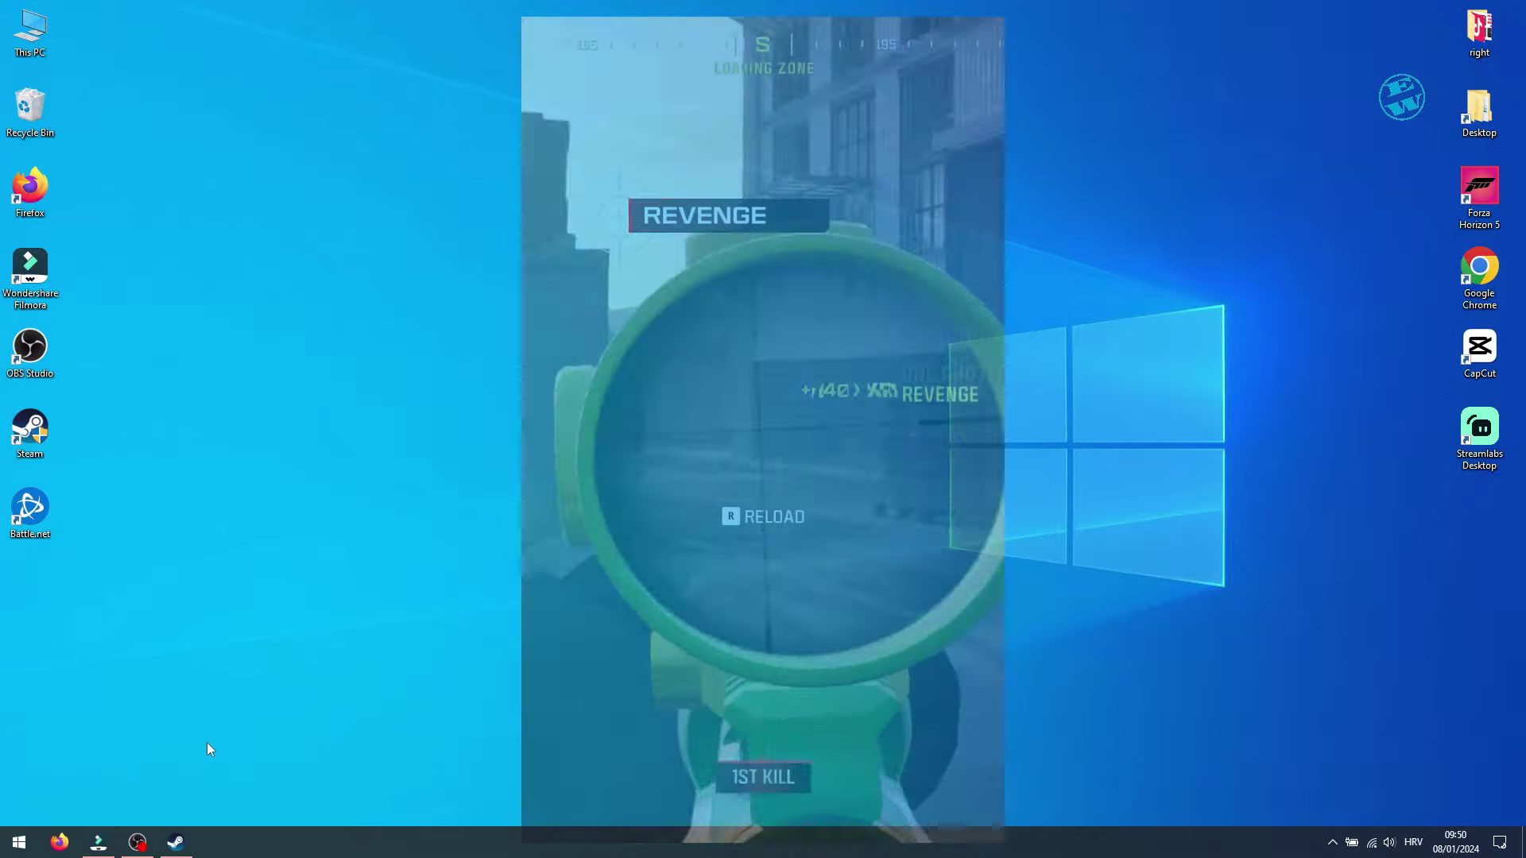
- Switch to Steam and verify the integrity of the Call of Duty® game files through the game's installed-files properties
{"action": "left_click", "coordinate": [176, 843]}
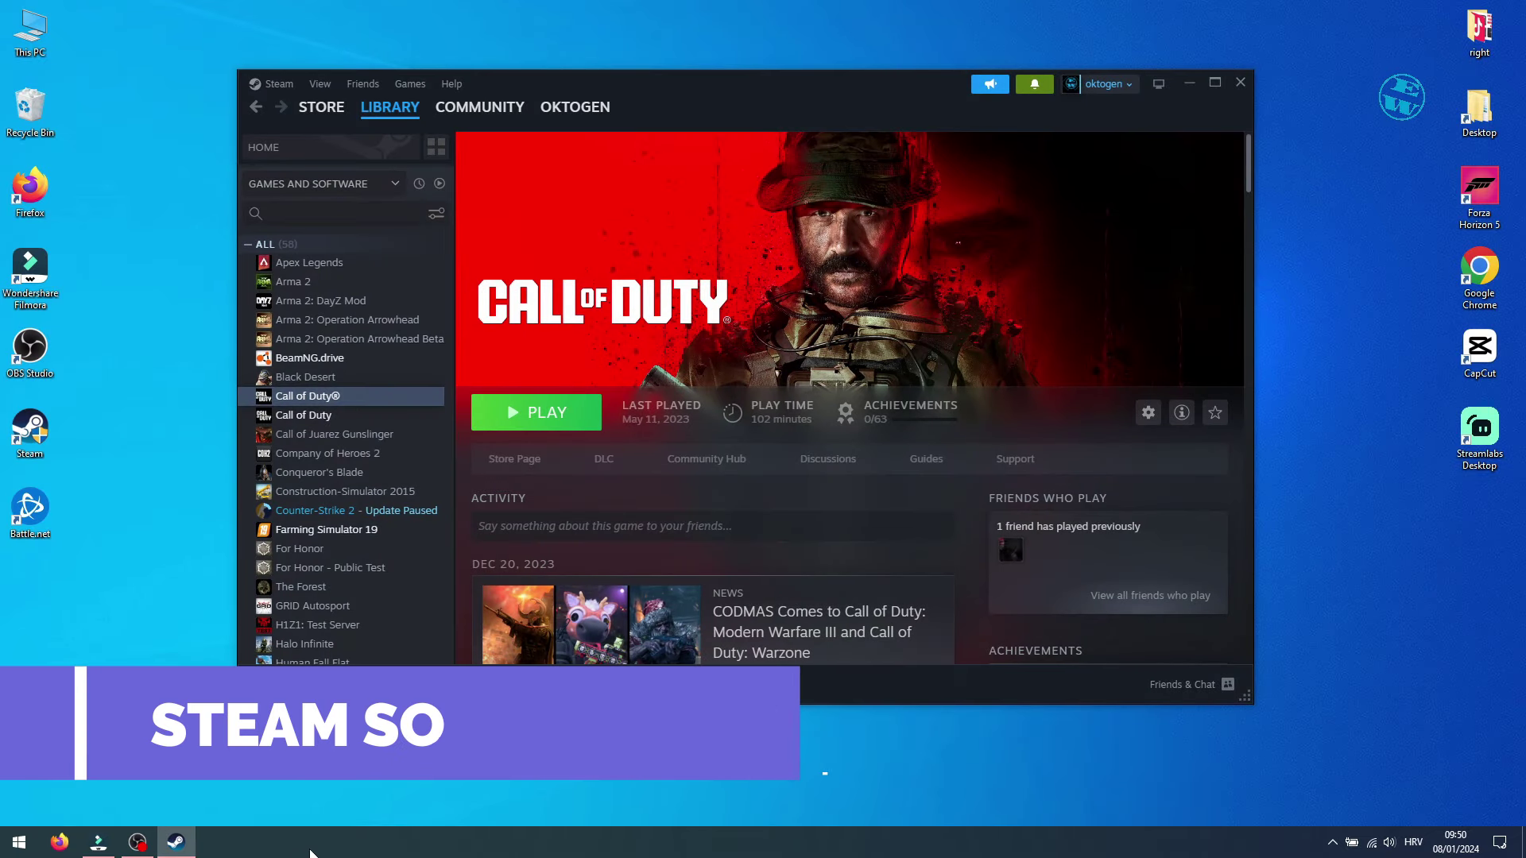
{"action": "mouse_move", "coordinate": [392, 120]}
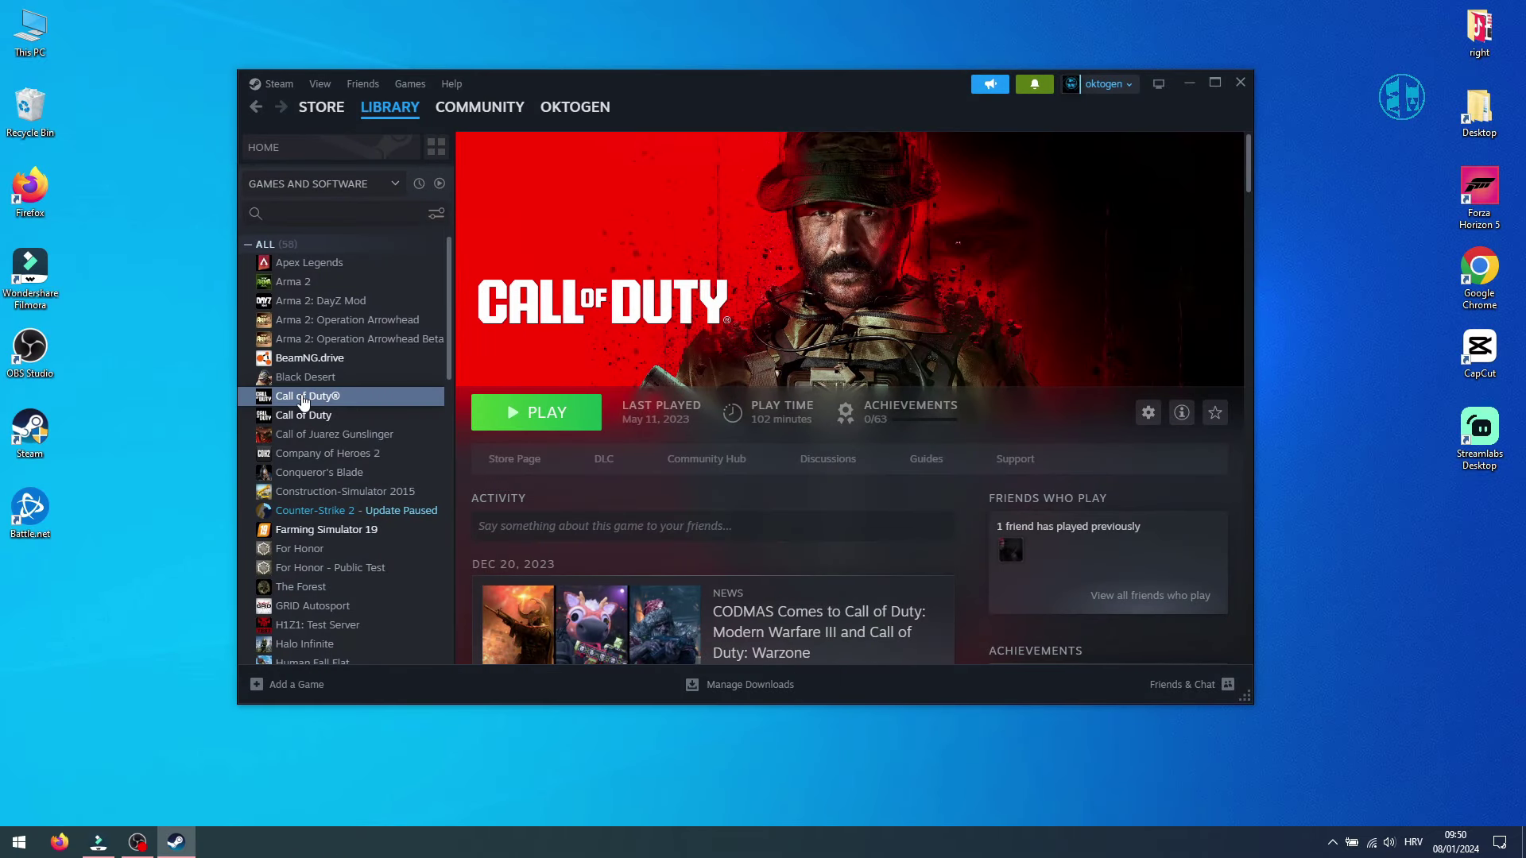
{"action": "right_click", "coordinate": [303, 400]}
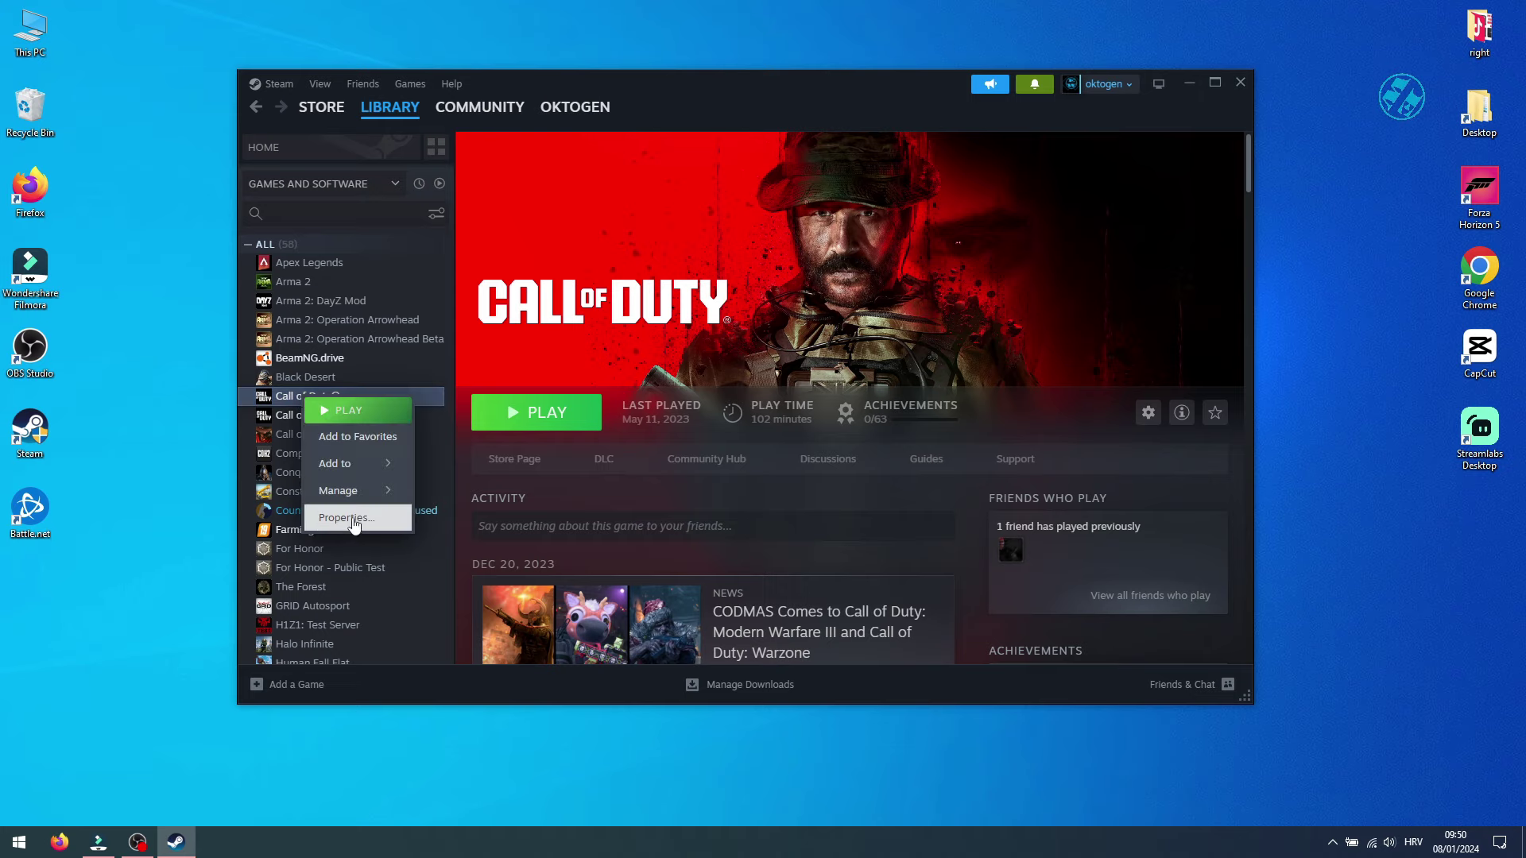
{"action": "left_click", "coordinate": [347, 518]}
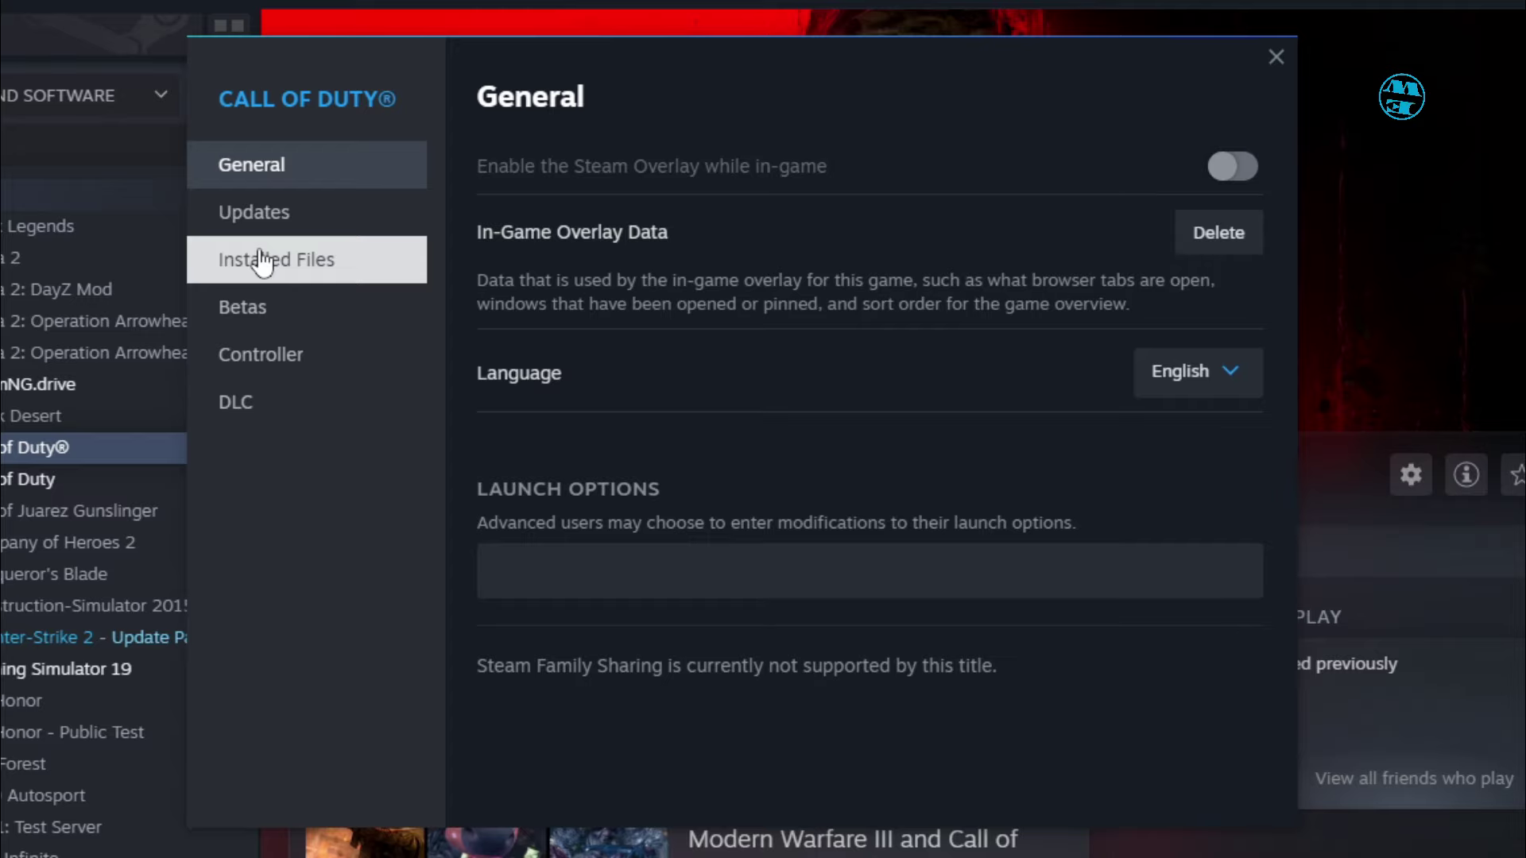
{"action": "left_click", "coordinate": [262, 262]}
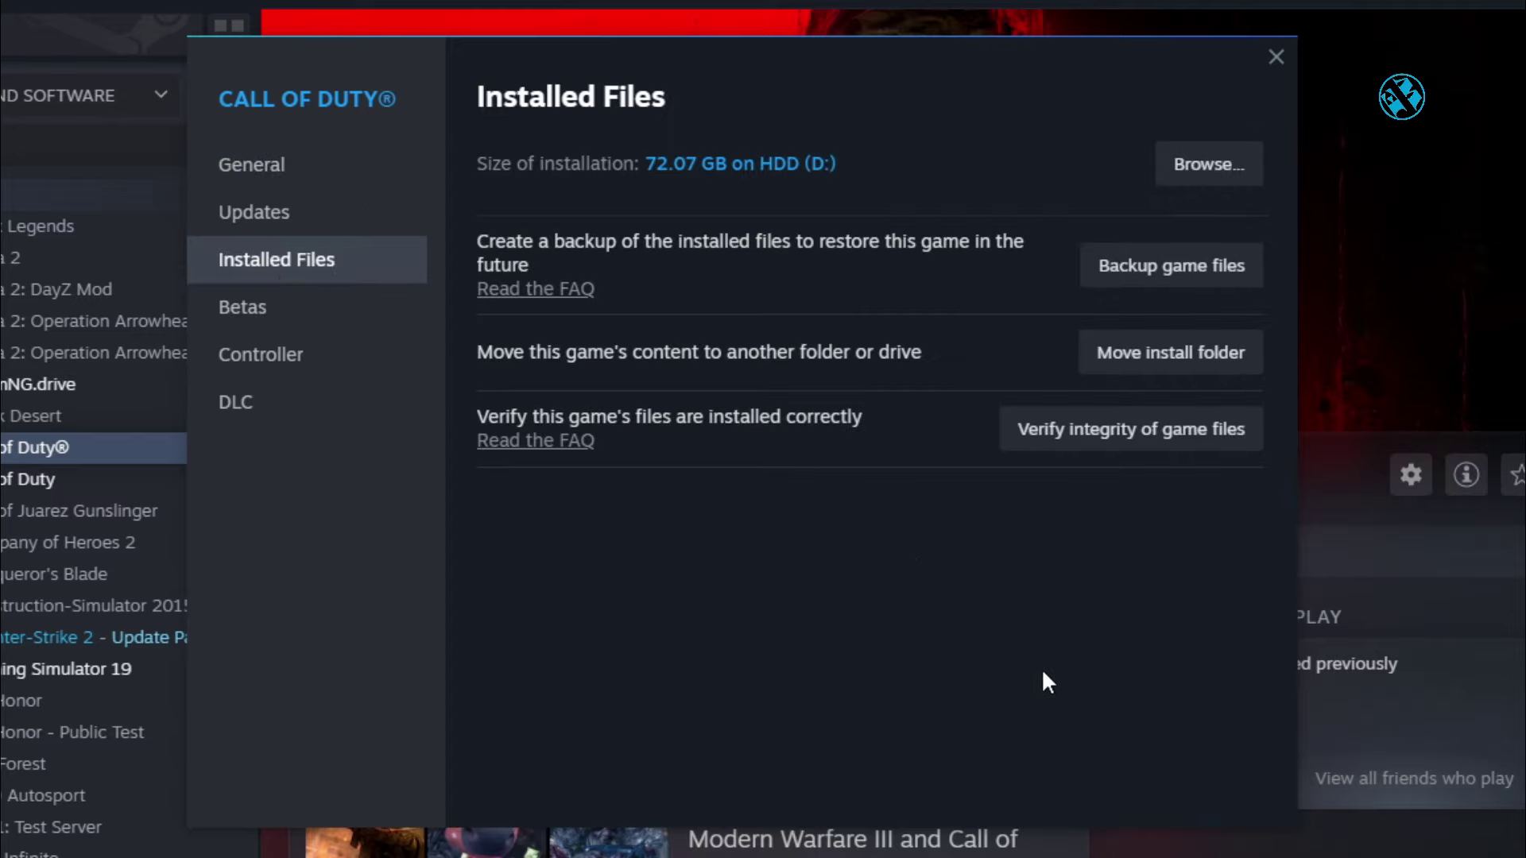
{"action": "left_click", "coordinate": [1197, 447]}
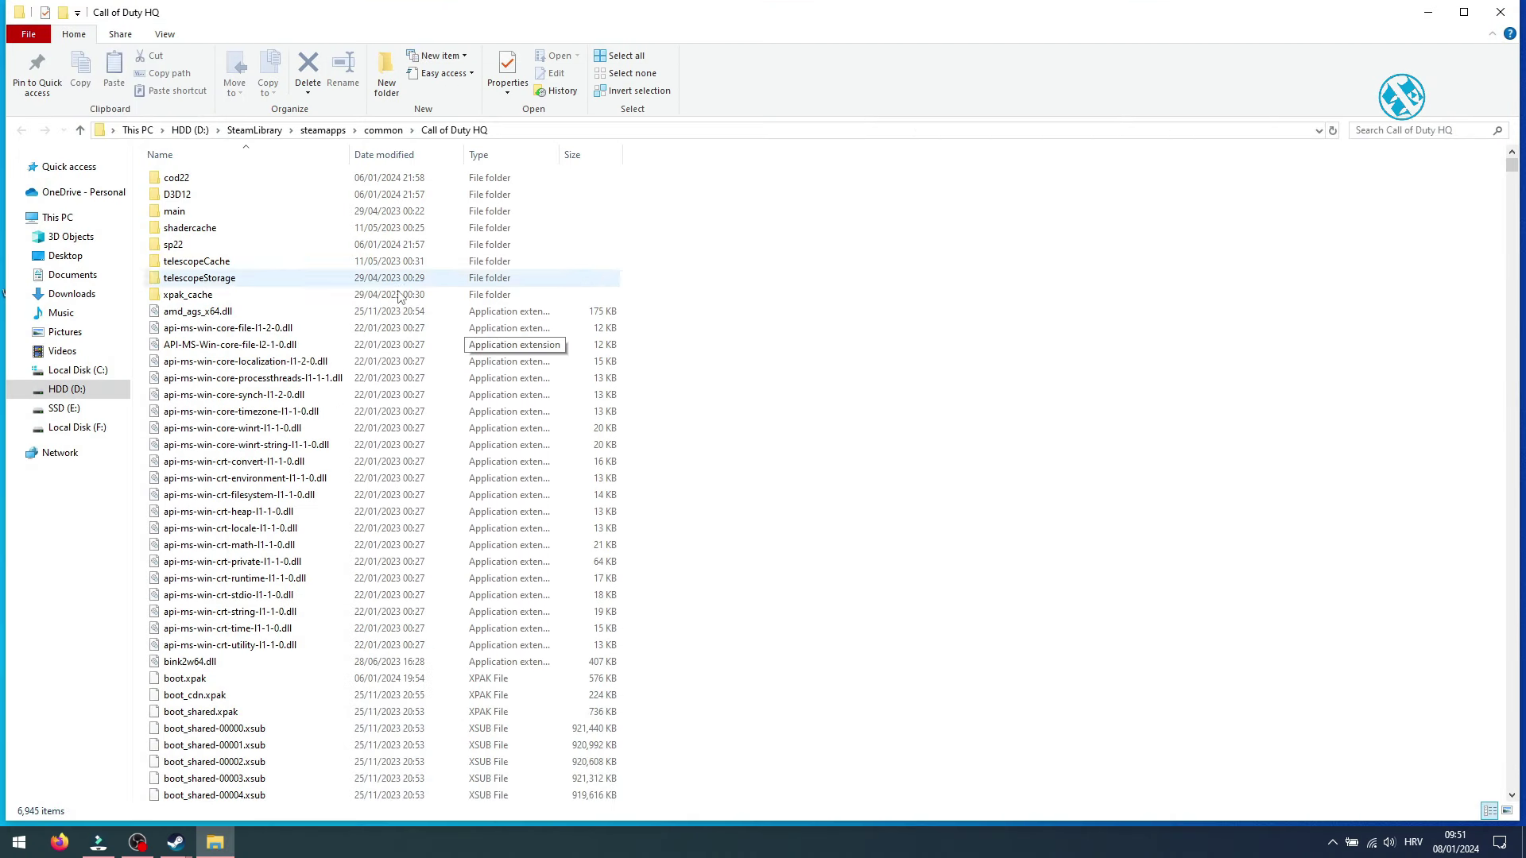
- In the cod application's compatibility properties, enable Disable fullscreen optimizations and Run this program as an administrator
{"action": "scroll", "coordinate": [557, 334], "scroll_direction": "down", "scroll_amount": 13}
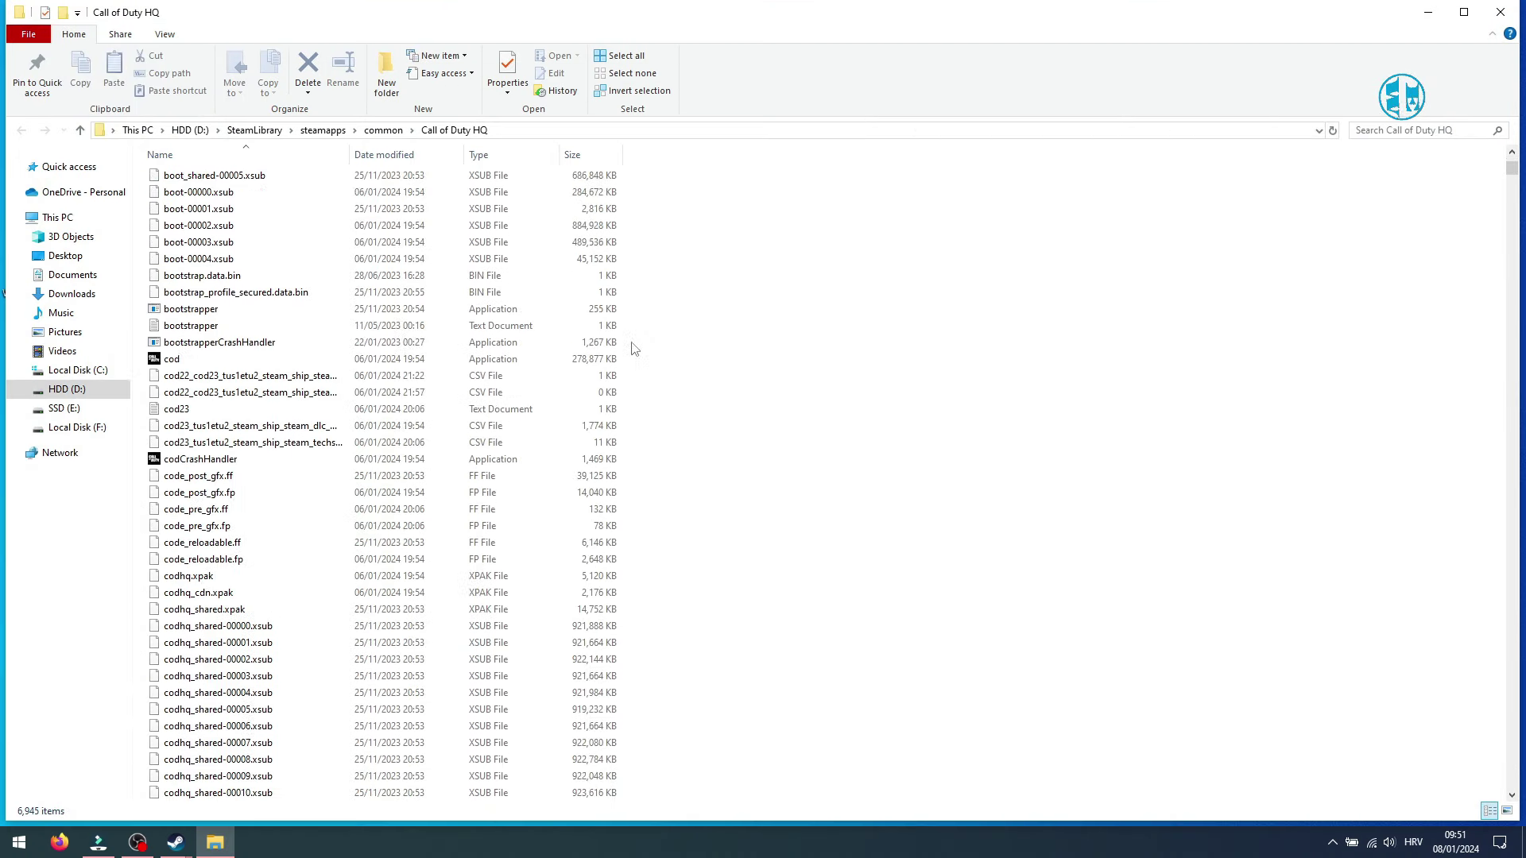
{"action": "left_click", "coordinate": [184, 362]}
{"action": "right_click", "coordinate": [184, 362]}
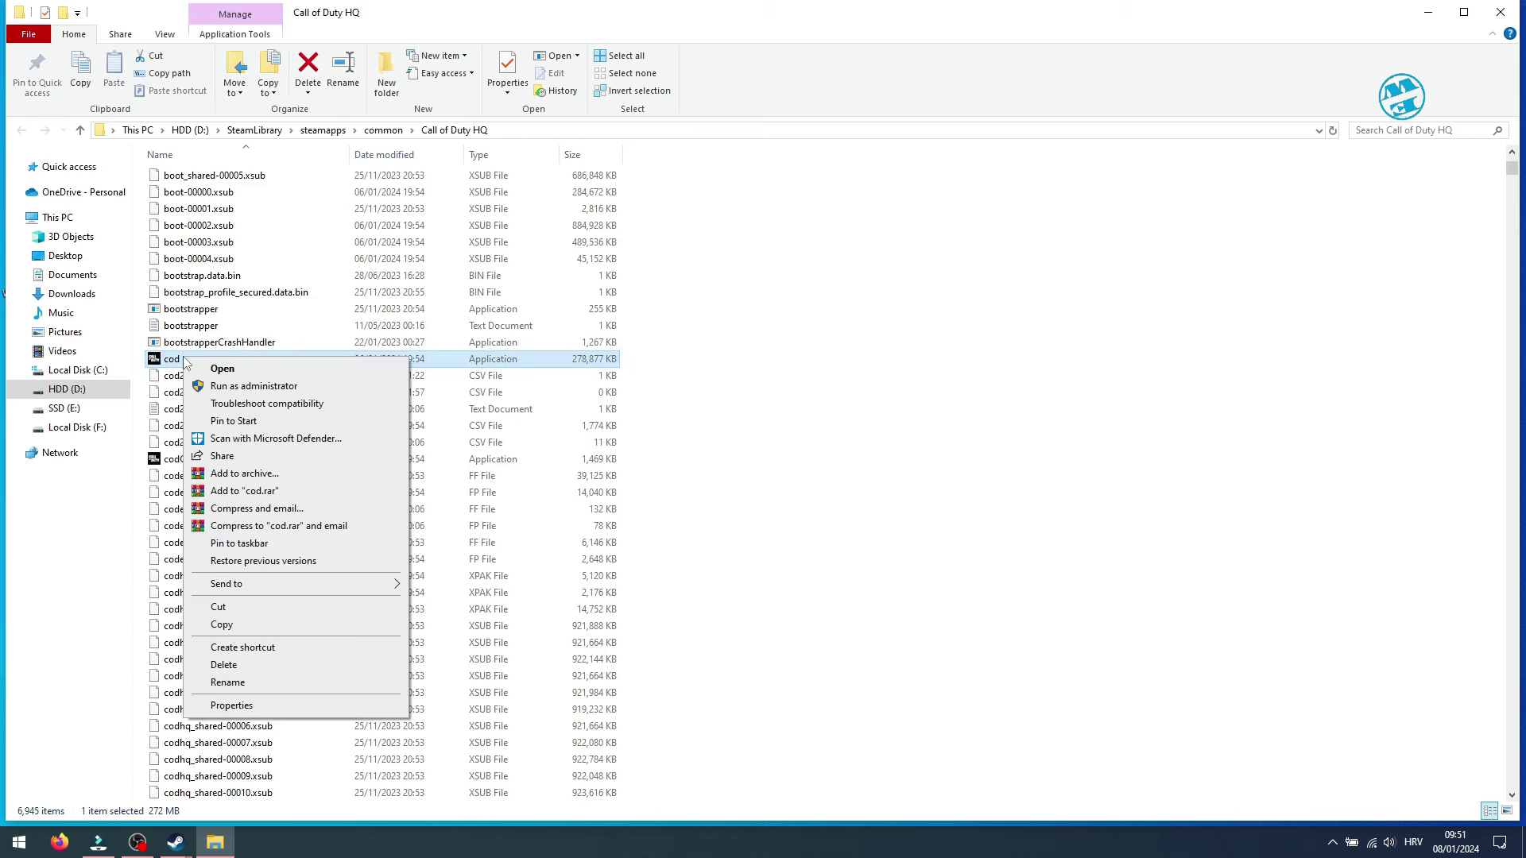
{"action": "left_click", "coordinate": [238, 708]}
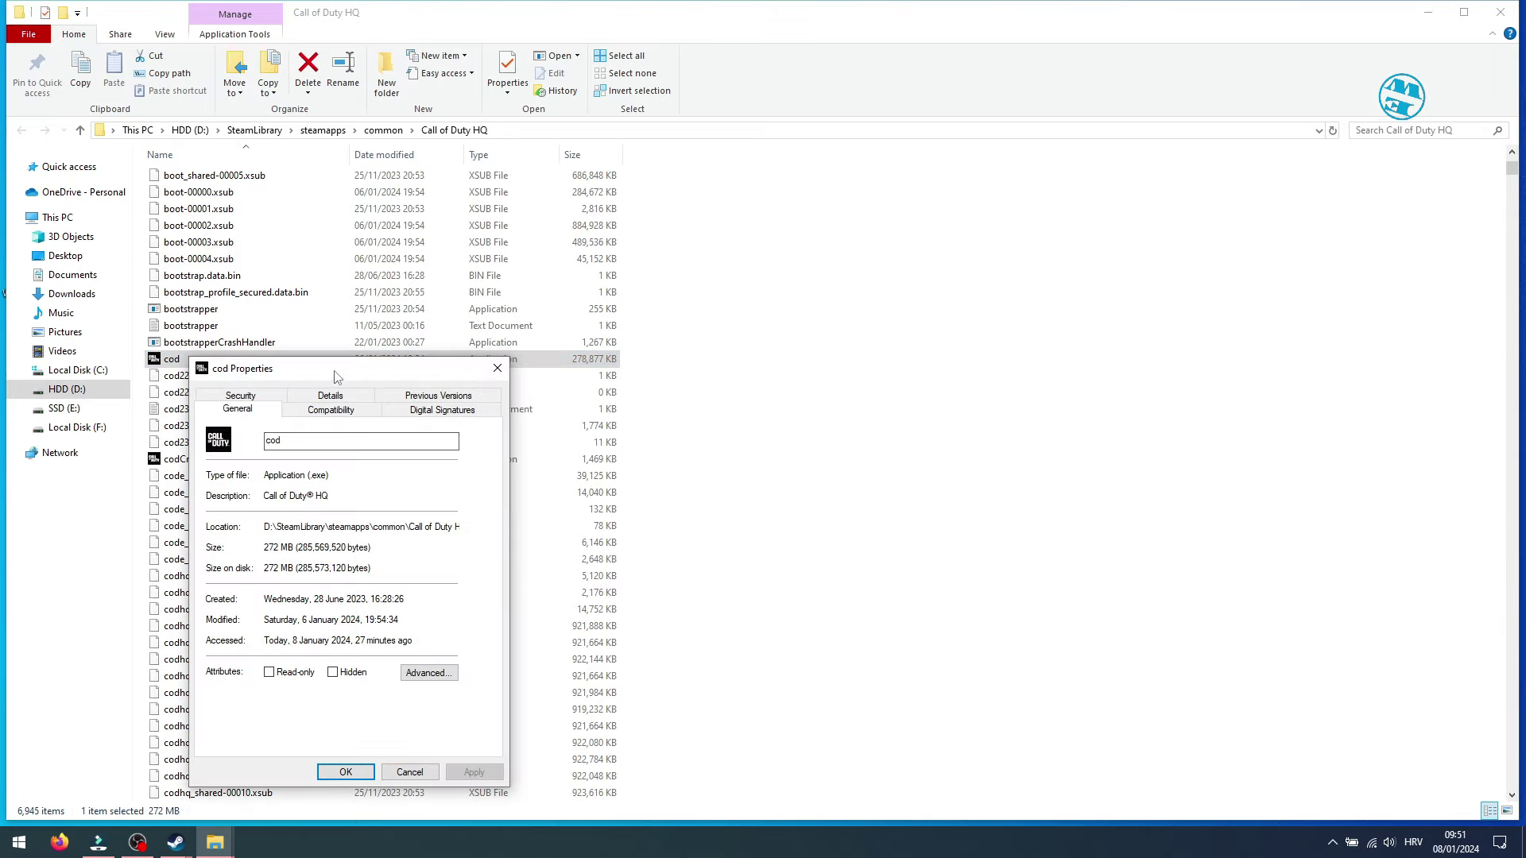
{"action": "left_click_drag", "start_coordinate": [331, 370], "coordinate": [673, 217]}
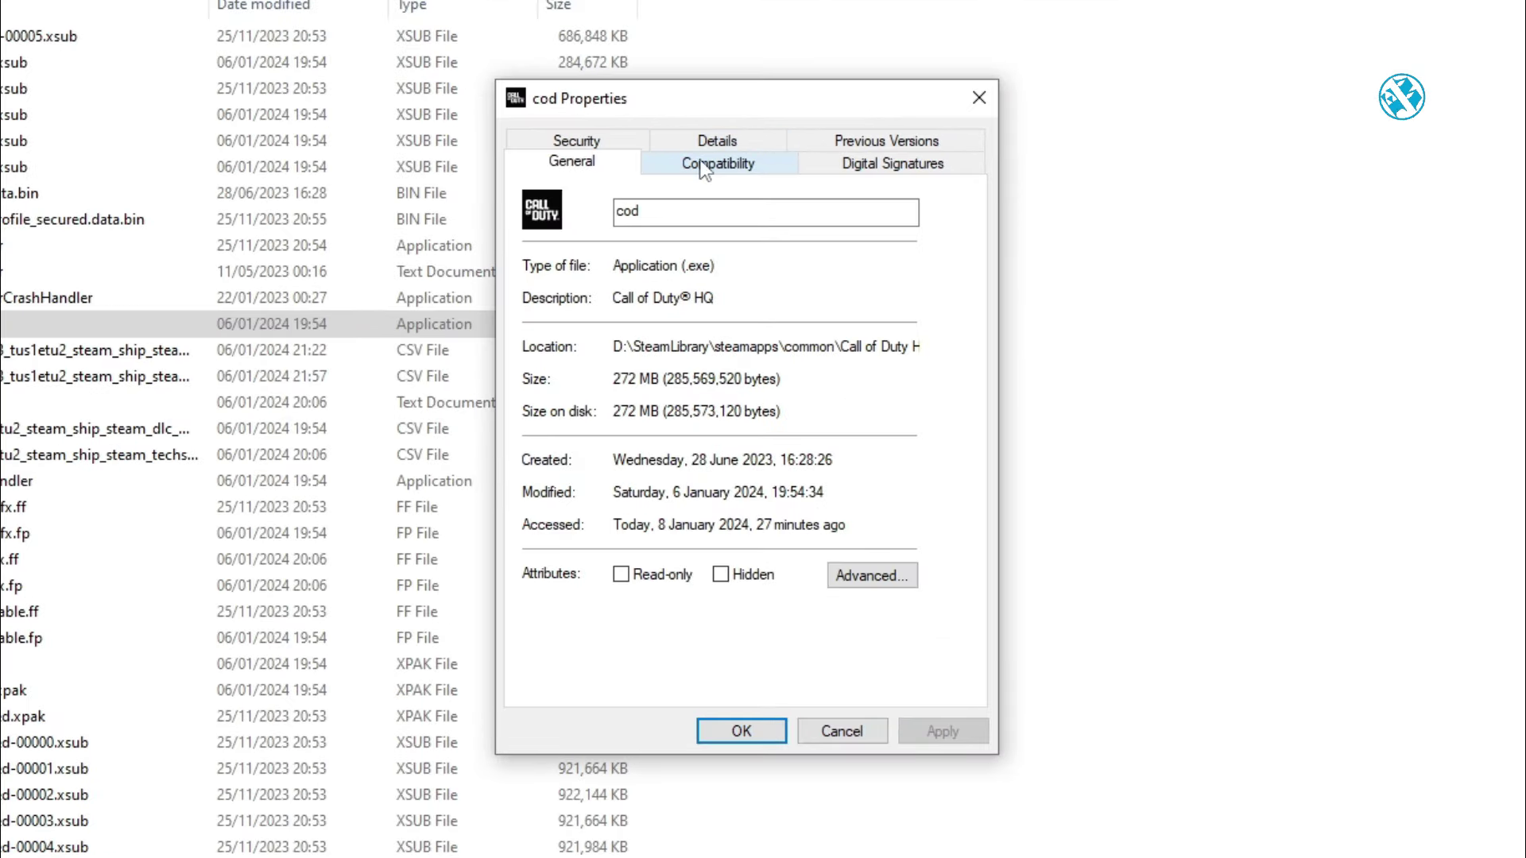
{"action": "left_click", "coordinate": [739, 165]}
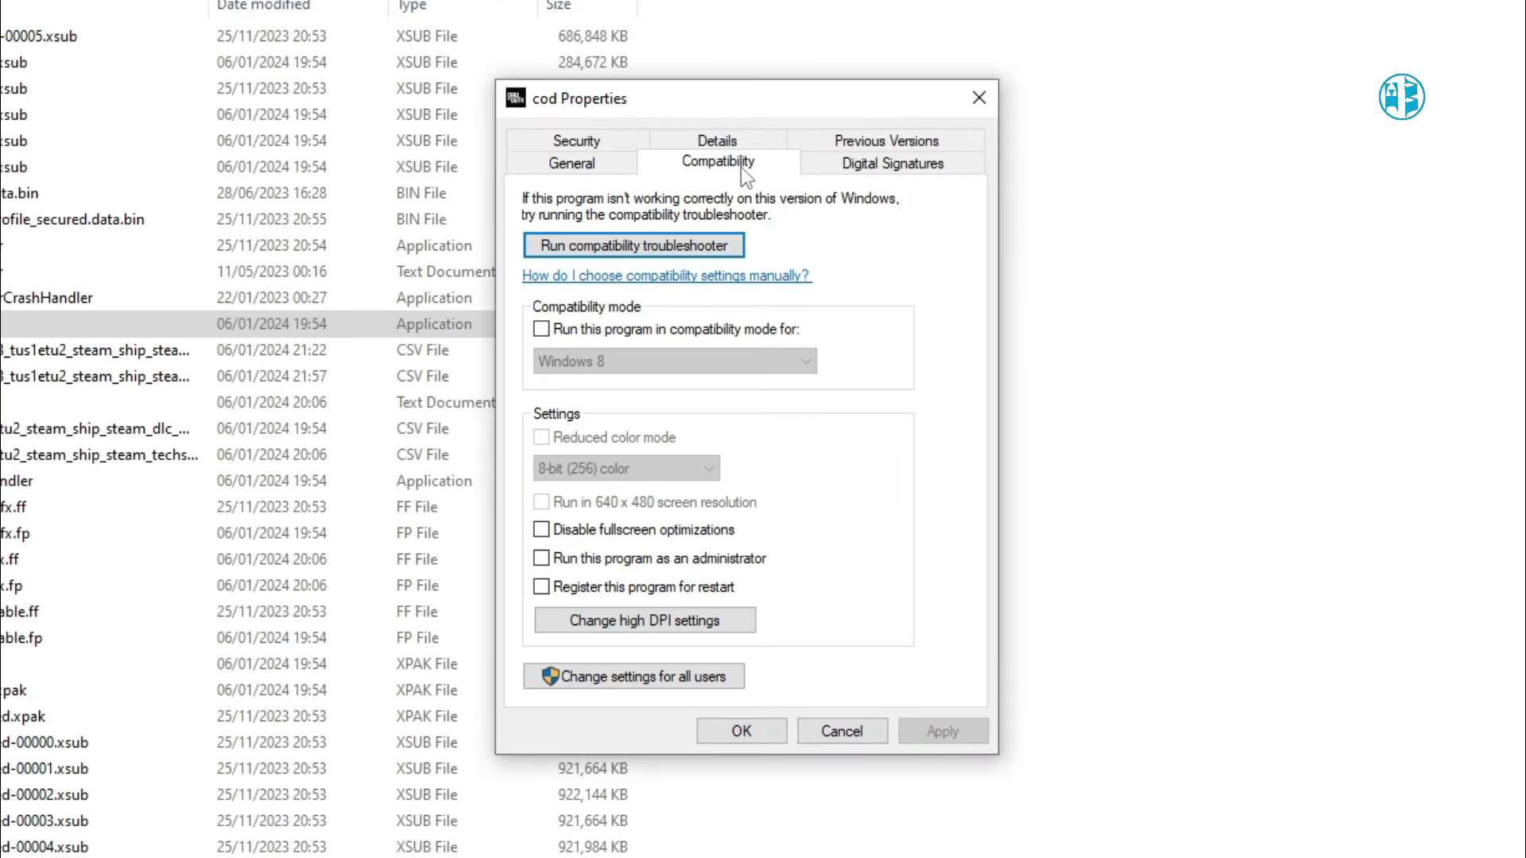
{"action": "left_click", "coordinate": [540, 531]}
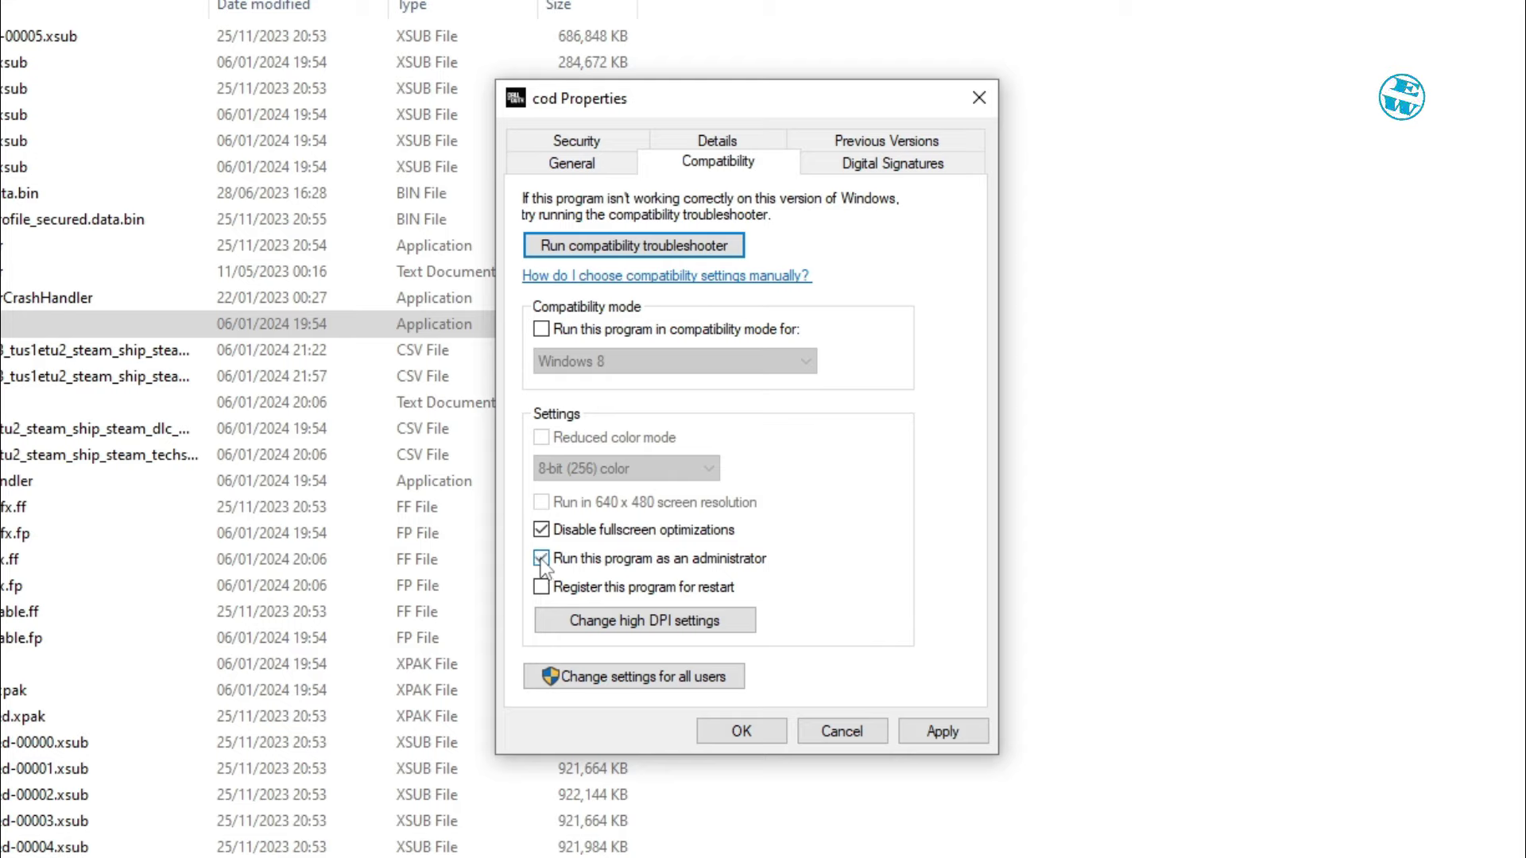
- Enable the program DPI scaling fix and the high DPI scaling override performed by Application for cod, and apply the settings
{"action": "left_click", "coordinate": [619, 624]}
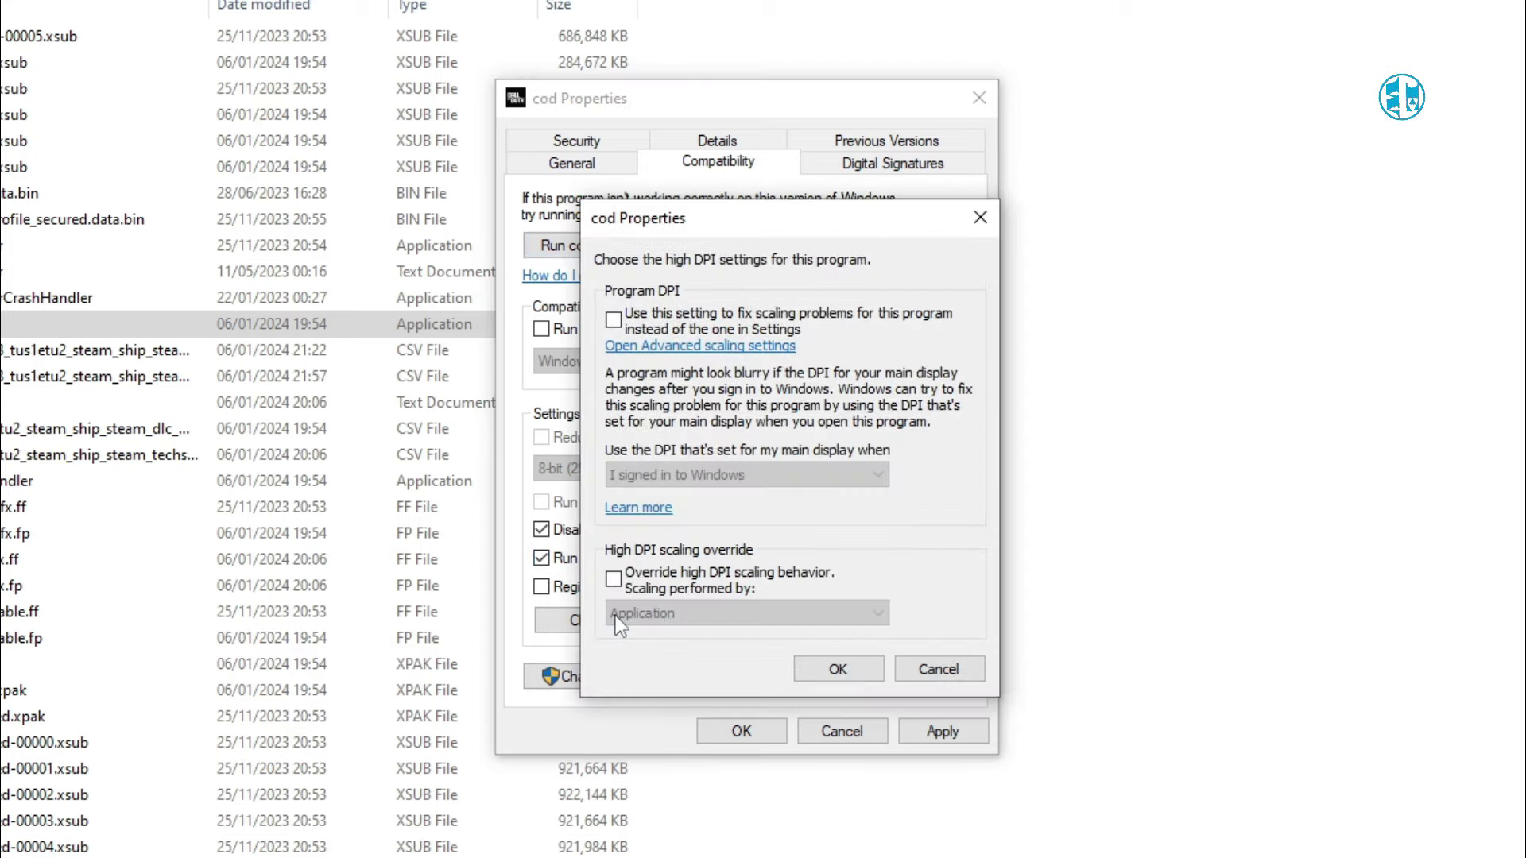
{"action": "left_click", "coordinate": [613, 321]}
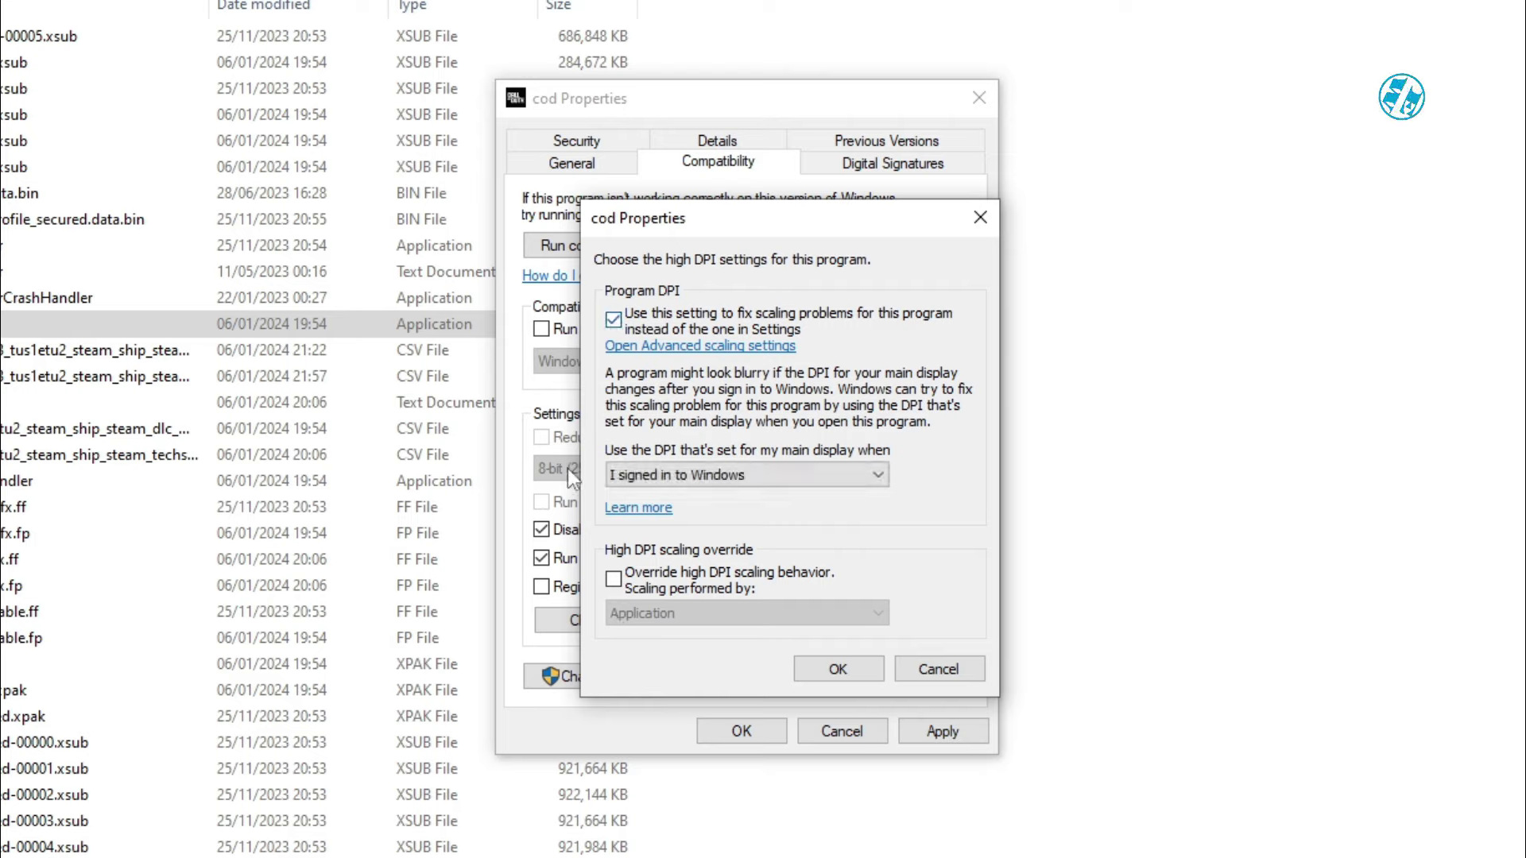
{"action": "left_click", "coordinate": [613, 579]}
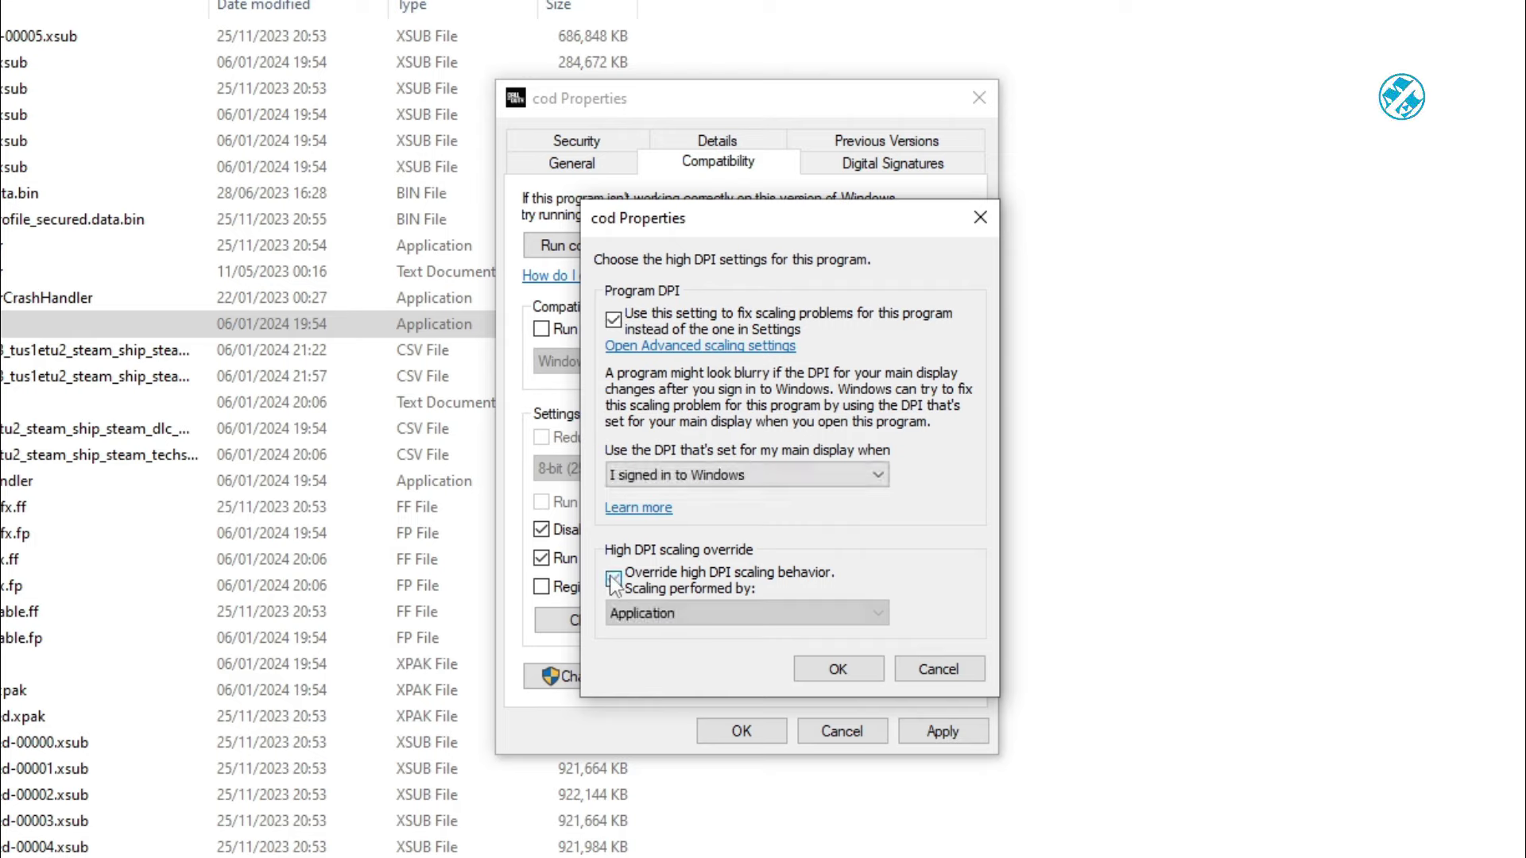
{"action": "left_click", "coordinate": [839, 668]}
{"action": "left_click", "coordinate": [942, 732]}
{"action": "left_click", "coordinate": [752, 732]}
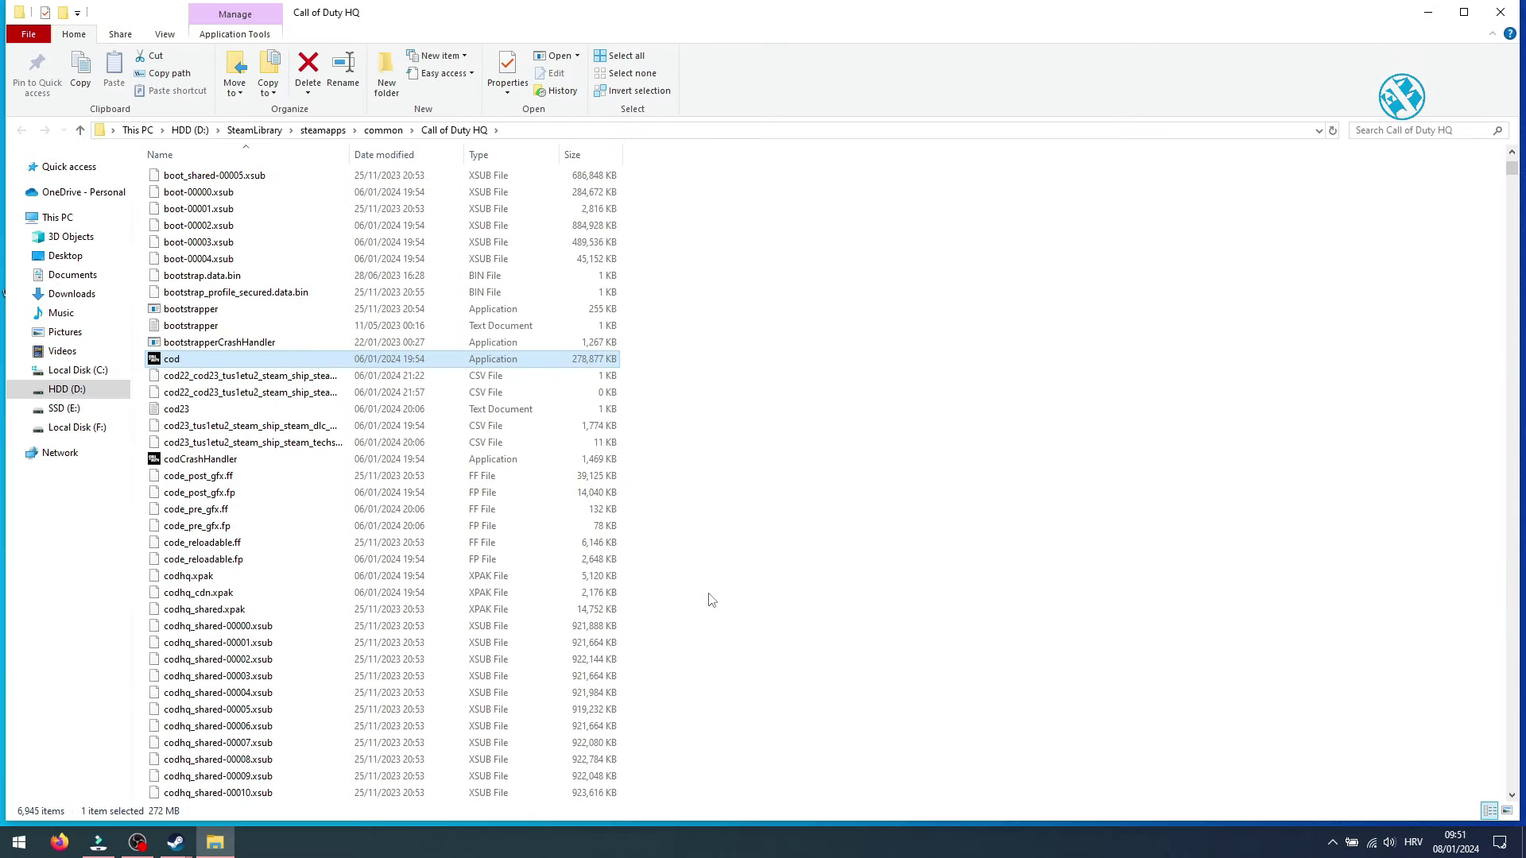
{"action": "left_click", "coordinate": [712, 600]}
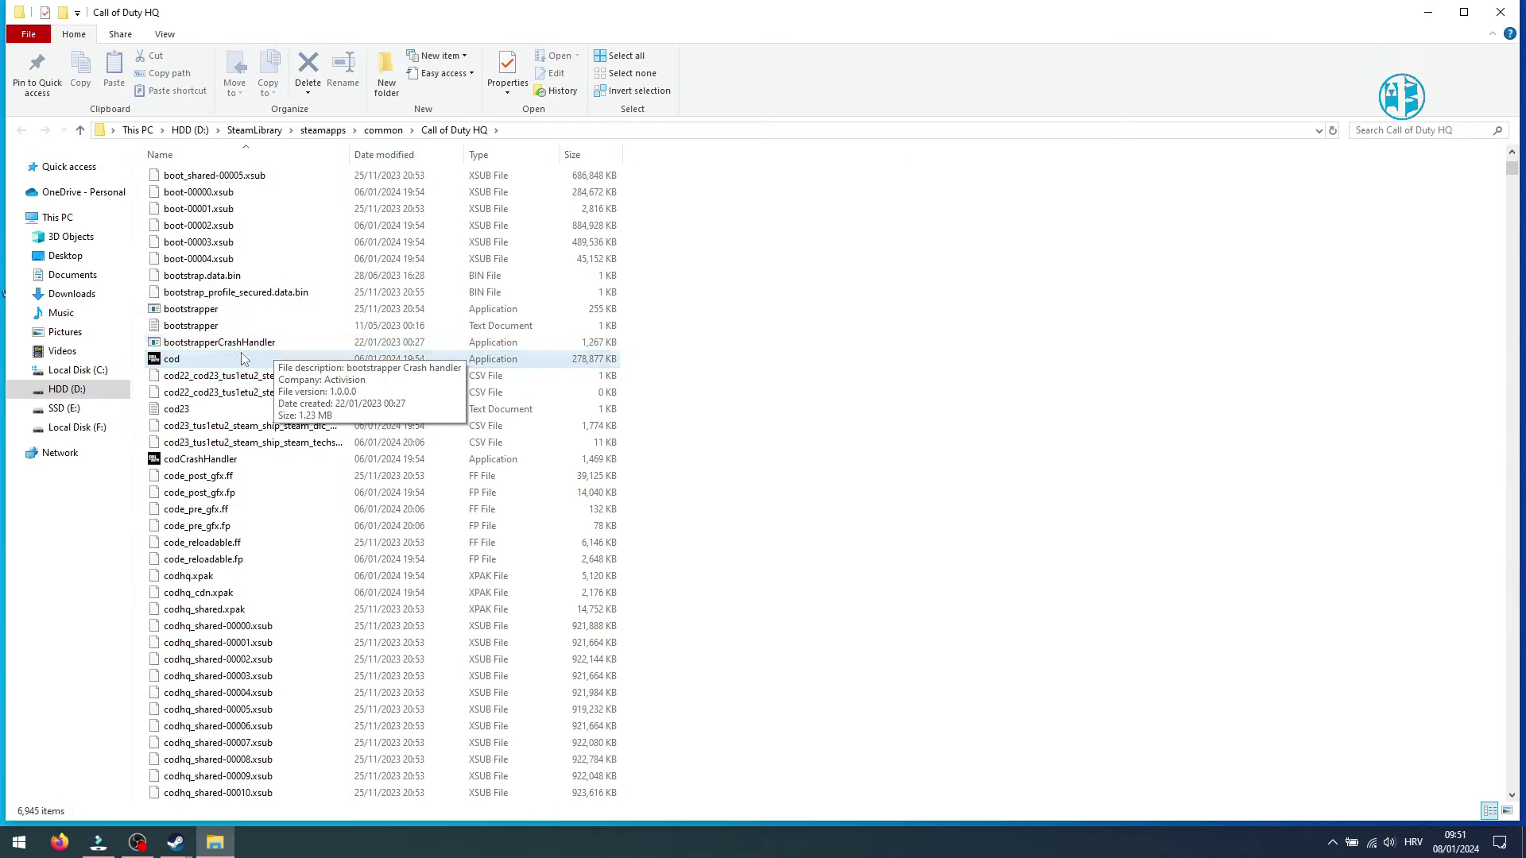
- Clear Disable fullscreen optimizations and Run this program as an administrator for the cod application, and confirm its high DPI settings
{"action": "left_click", "coordinate": [207, 363]}
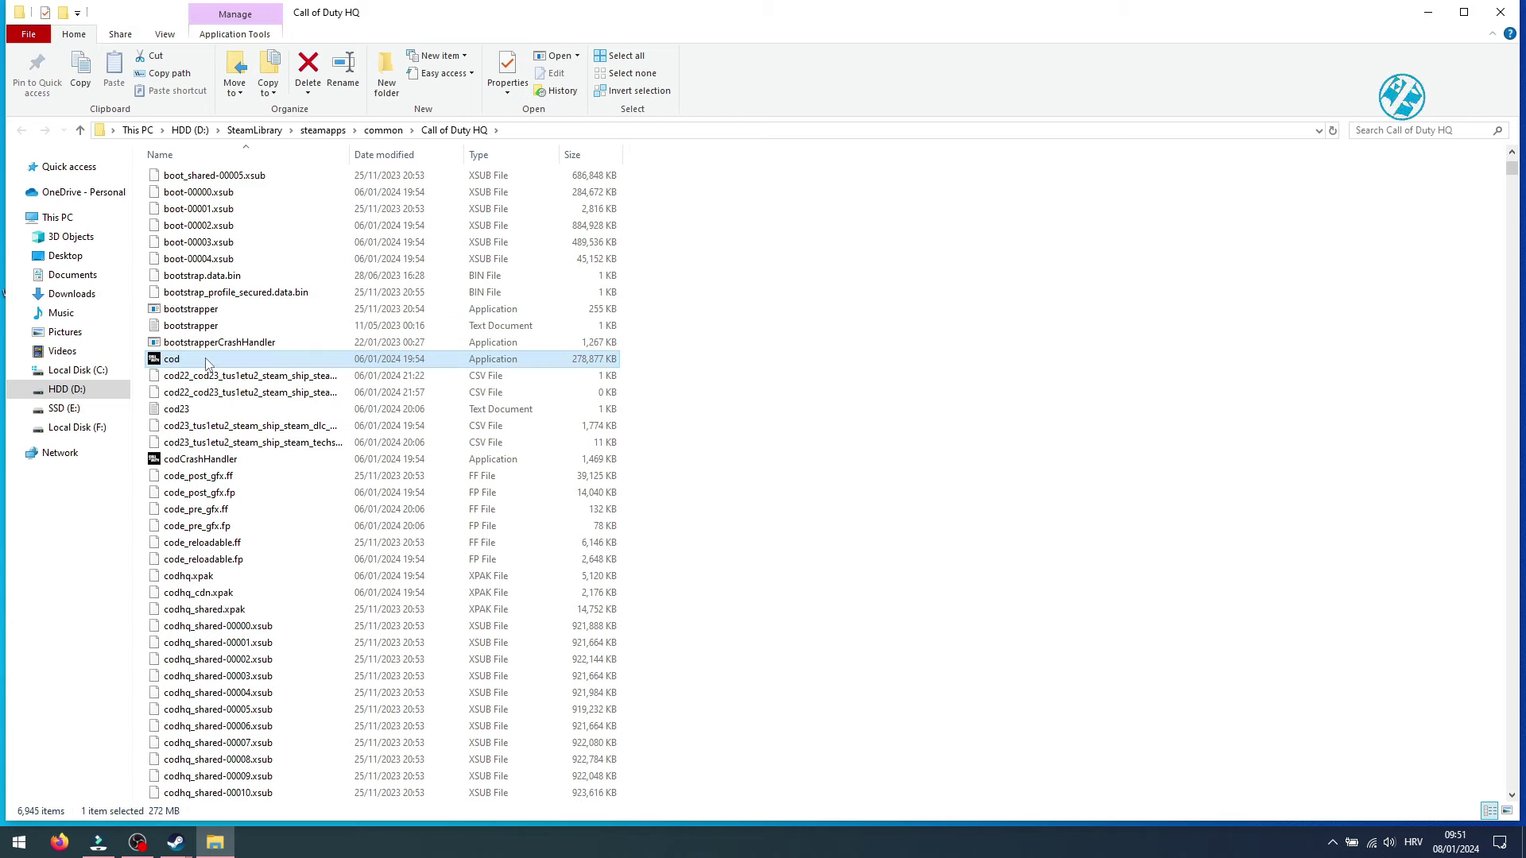
{"action": "right_click", "coordinate": [207, 363]}
{"action": "left_click", "coordinate": [263, 713]}
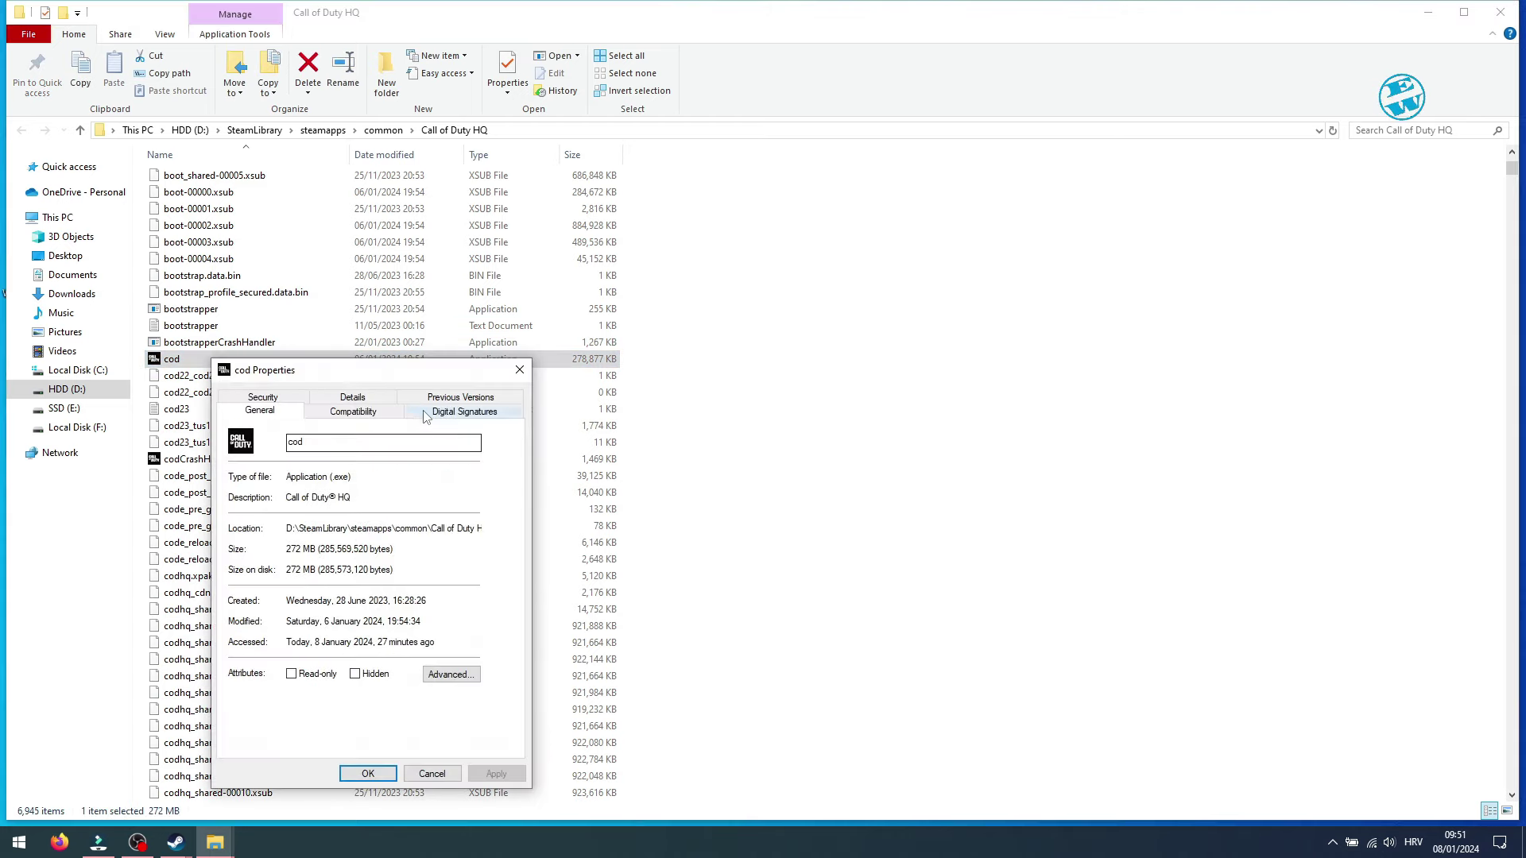
{"action": "left_click_drag", "start_coordinate": [404, 370], "coordinate": [710, 216]}
{"action": "left_click", "coordinate": [658, 256]}
{"action": "left_click", "coordinate": [545, 509]}
{"action": "left_click", "coordinate": [545, 510]}
{"action": "left_click", "coordinate": [546, 491]}
{"action": "left_click", "coordinate": [561, 548]}
{"action": "left_click", "coordinate": [725, 580]}
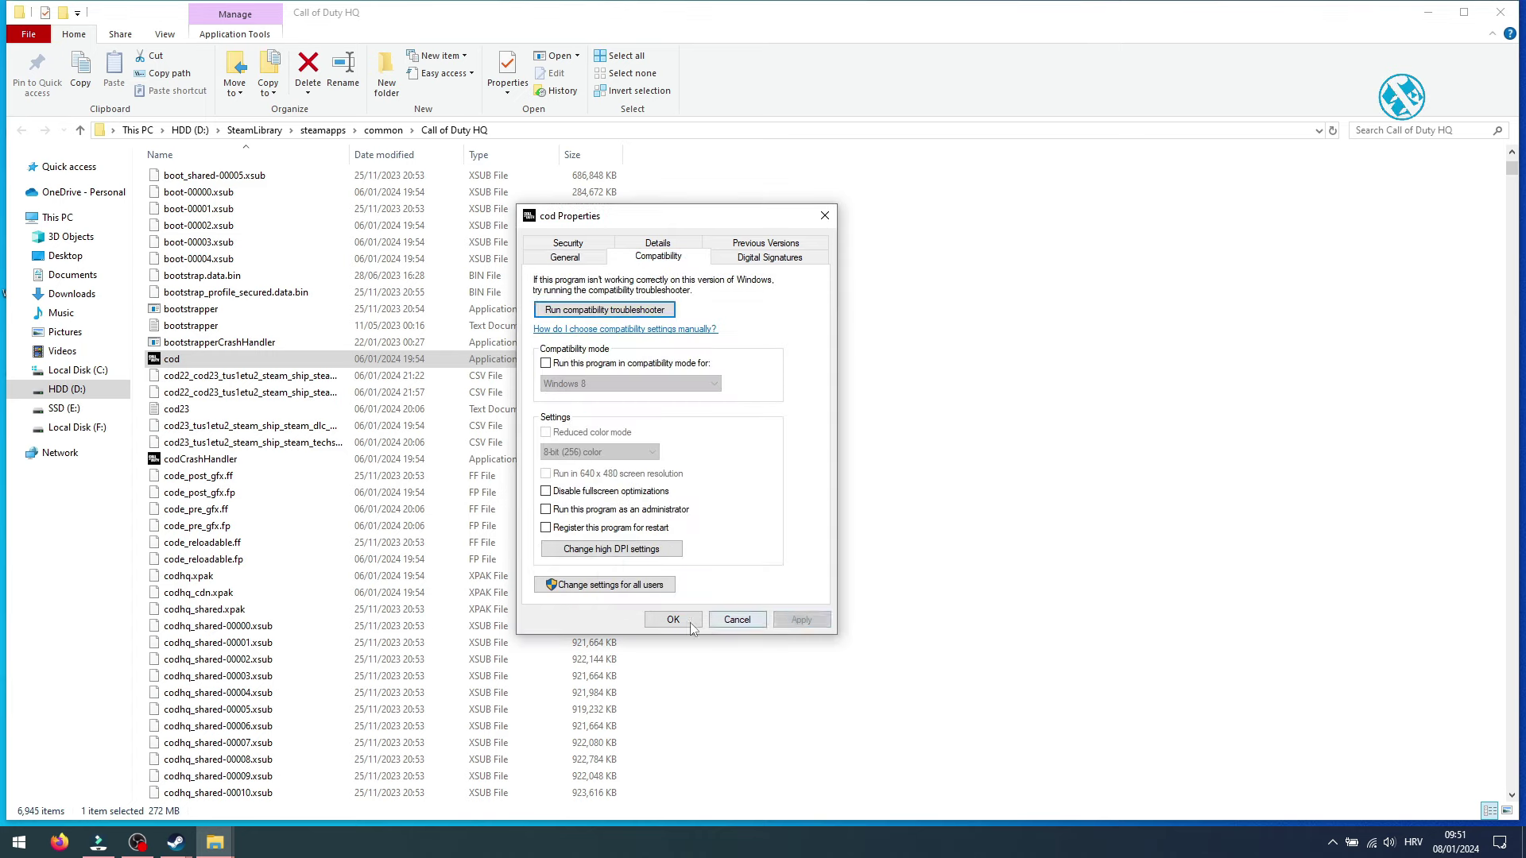
{"action": "left_click", "coordinate": [672, 621]}
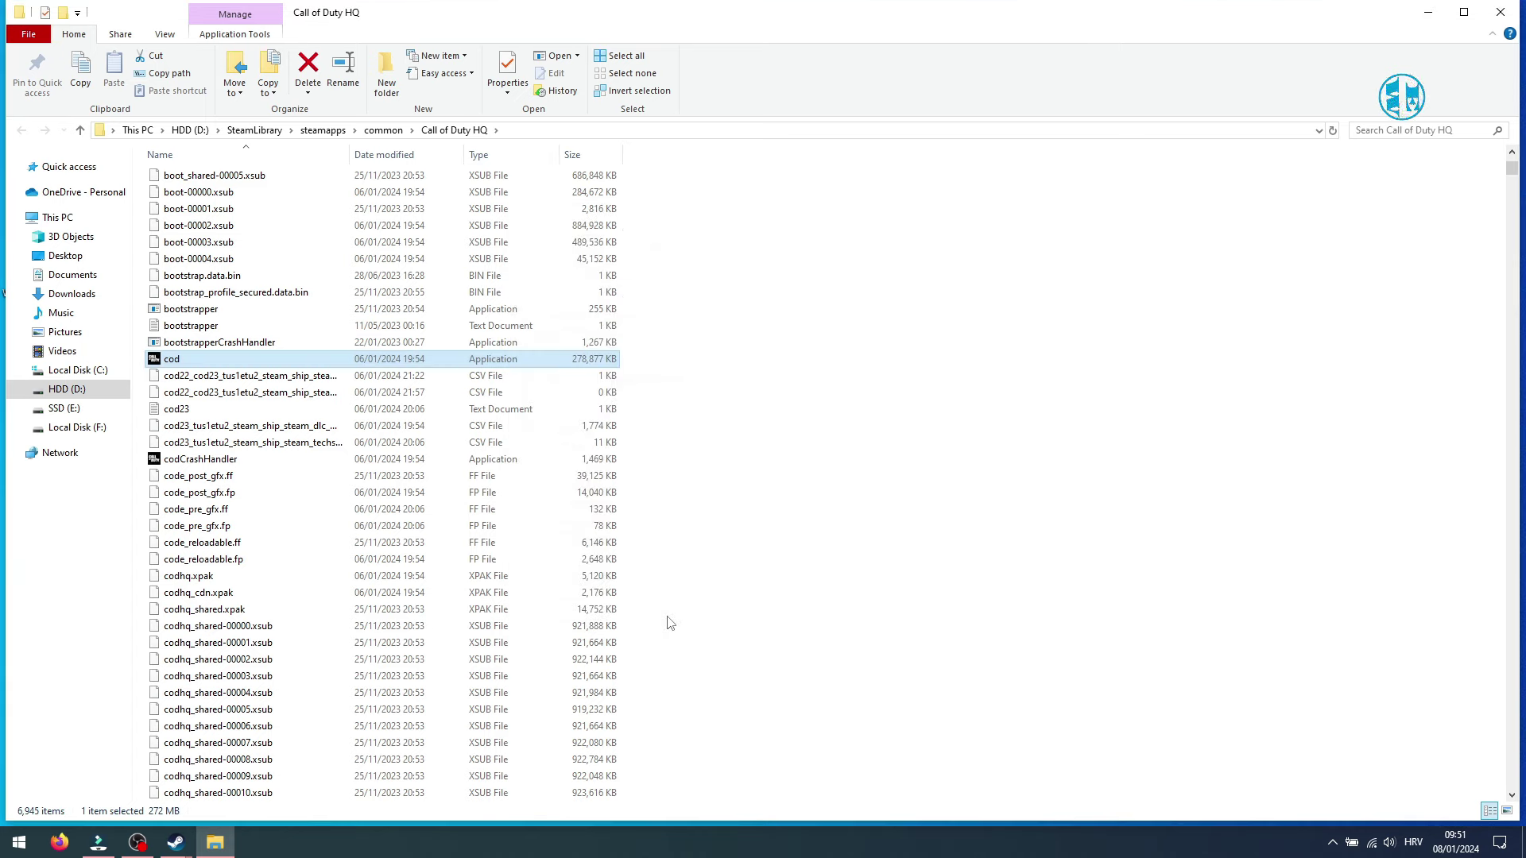
{"action": "left_click", "coordinate": [670, 622]}
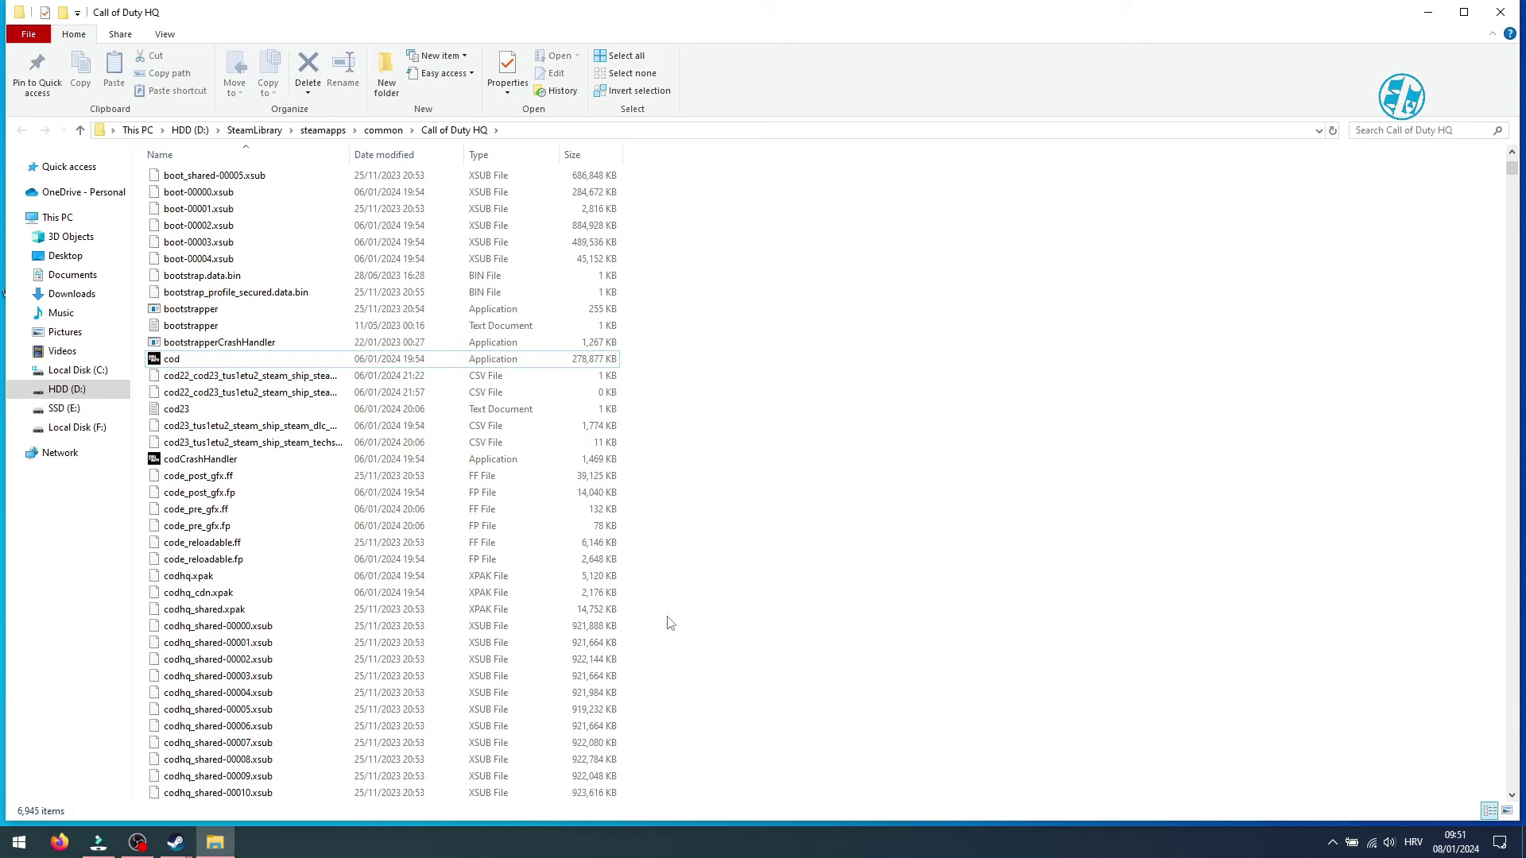
- Close the game folder, browse to the installed files again from Steam, and go up to the common folder
{"action": "left_click", "coordinate": [1507, 14]}
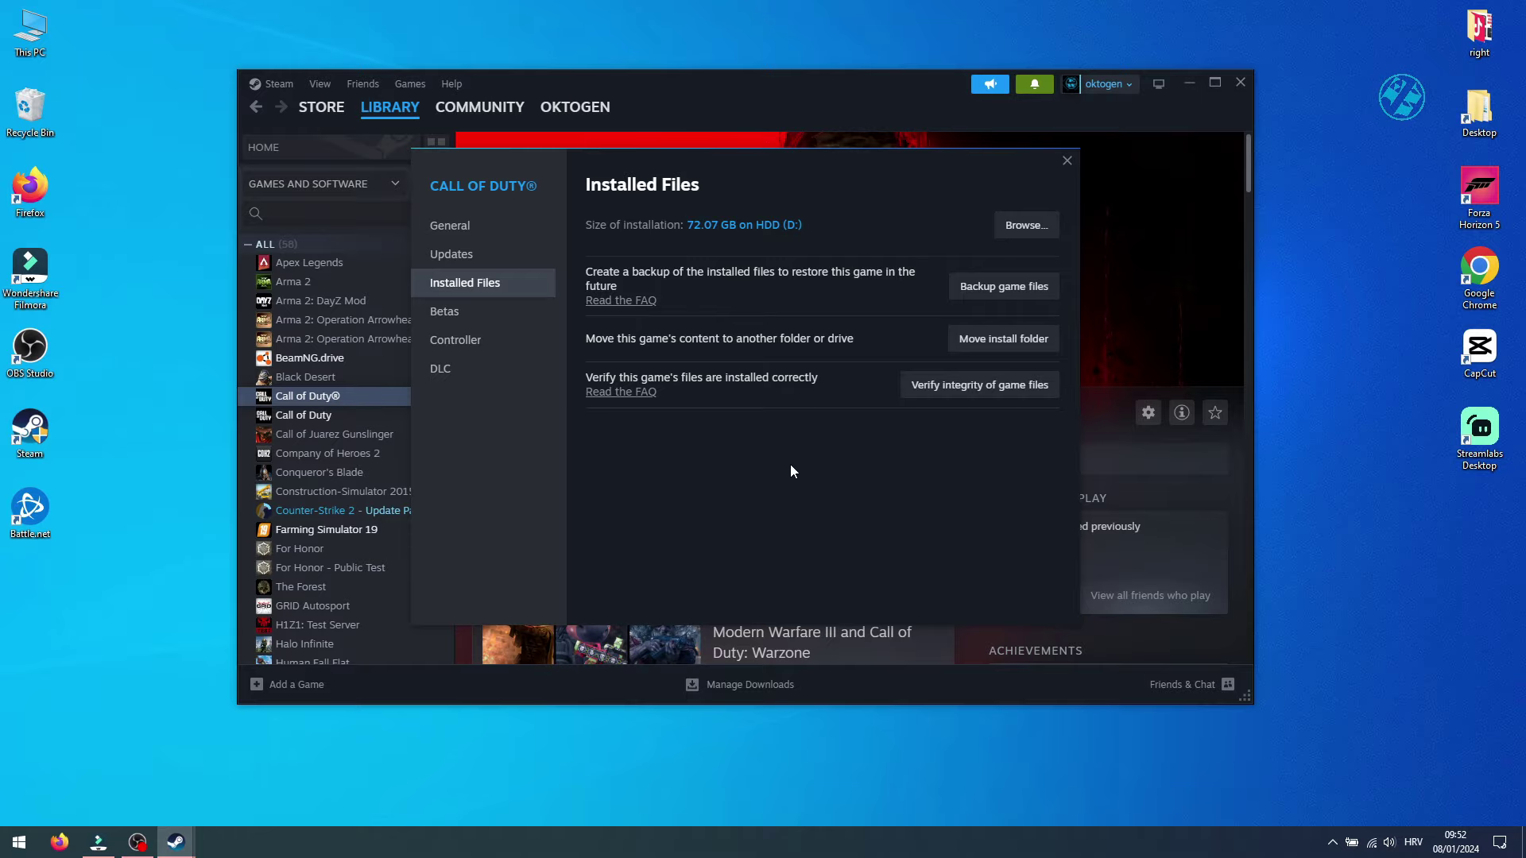
{"action": "left_click", "coordinate": [1025, 225]}
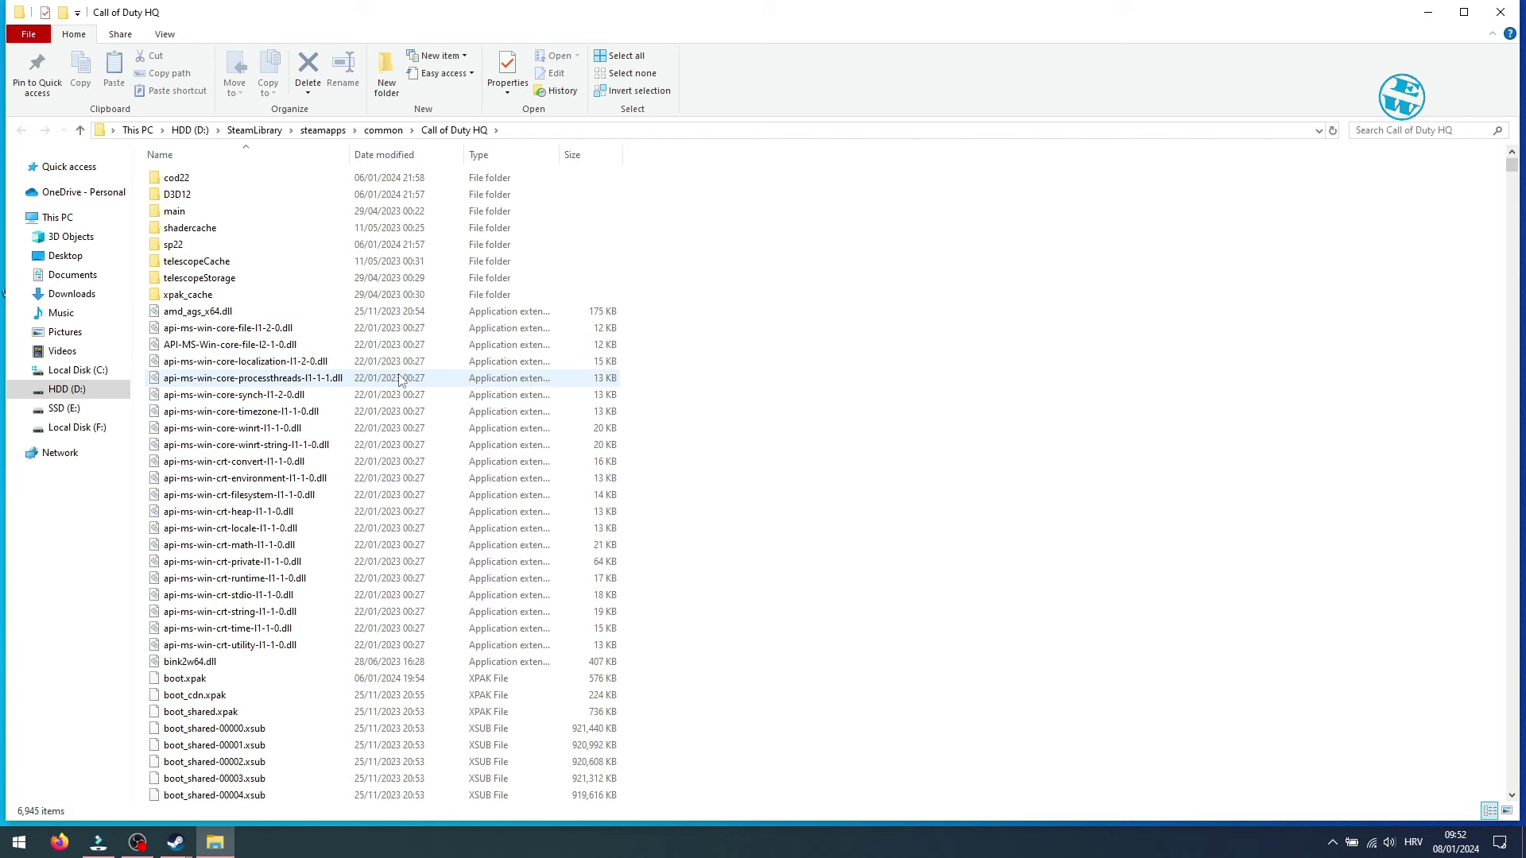
{"action": "left_click", "coordinate": [458, 133]}
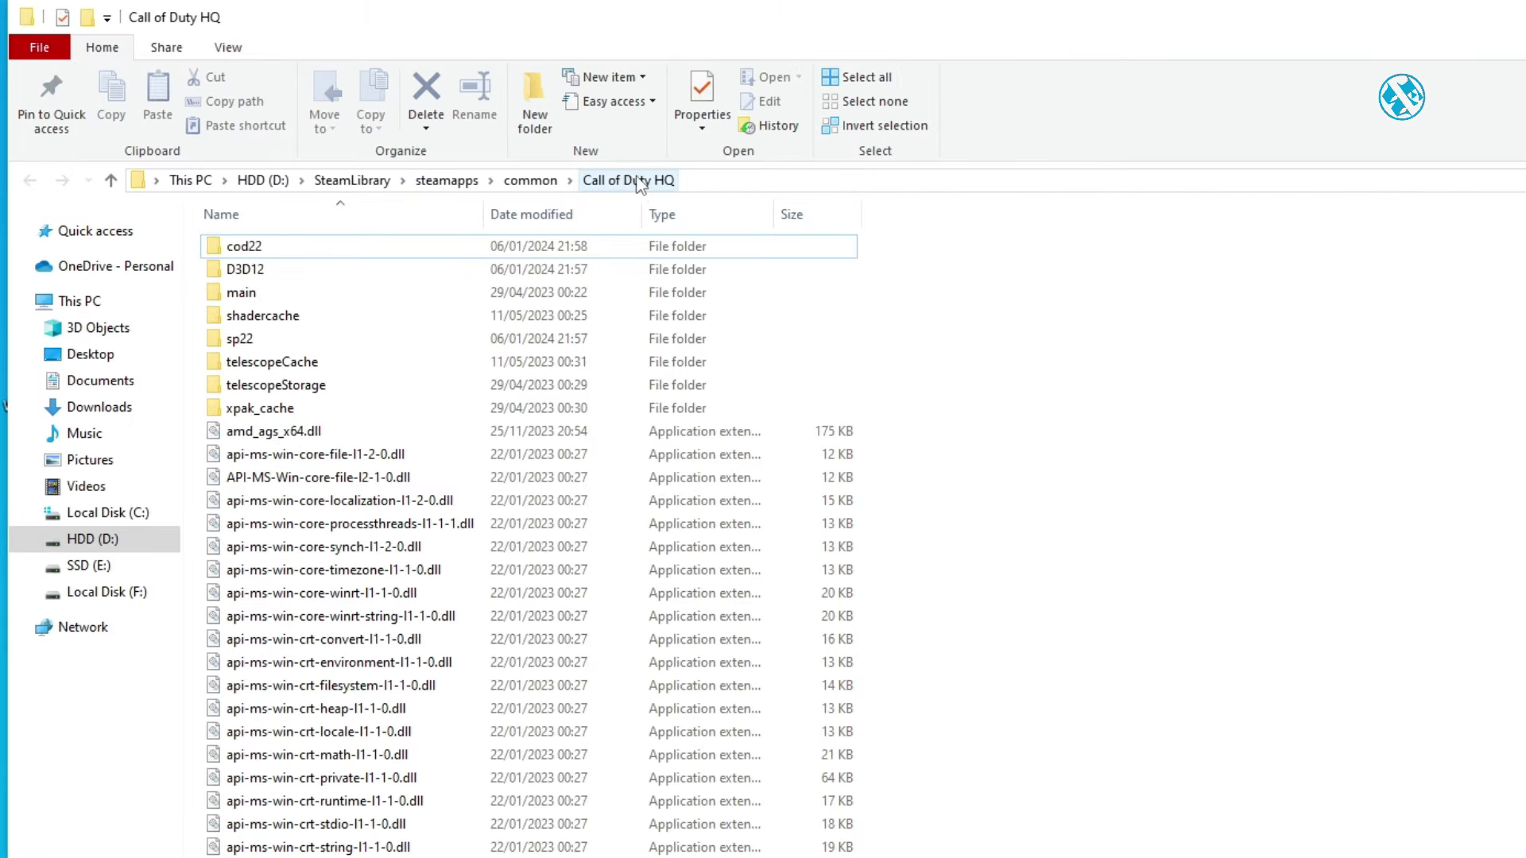
{"action": "left_click", "coordinate": [541, 181]}
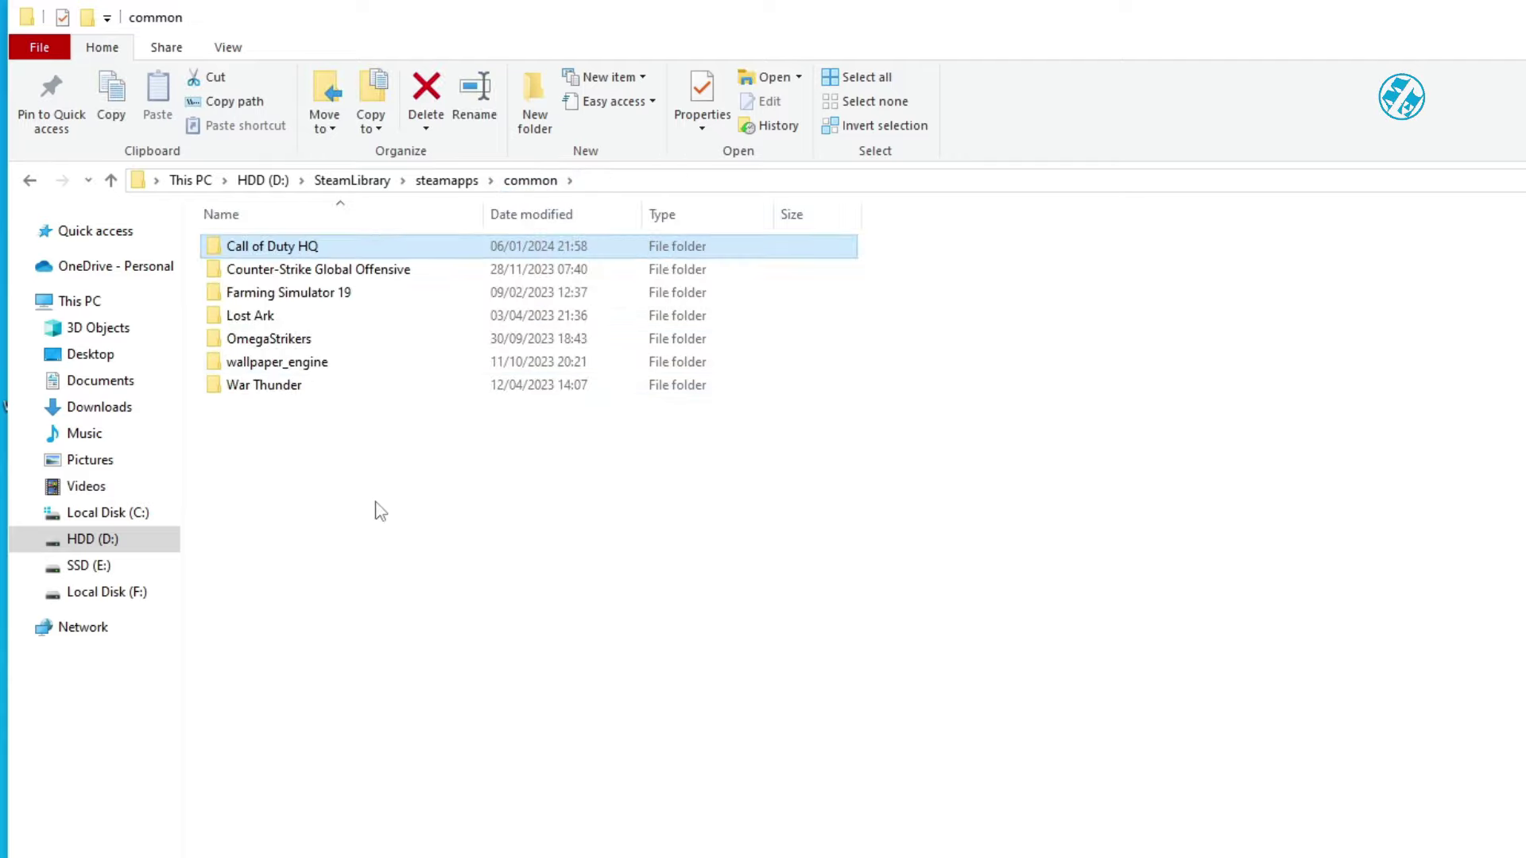
- Create a new folder named mw3 inside the common folder
{"action": "left_click", "coordinate": [436, 554]}
{"action": "right_click", "coordinate": [513, 566]}
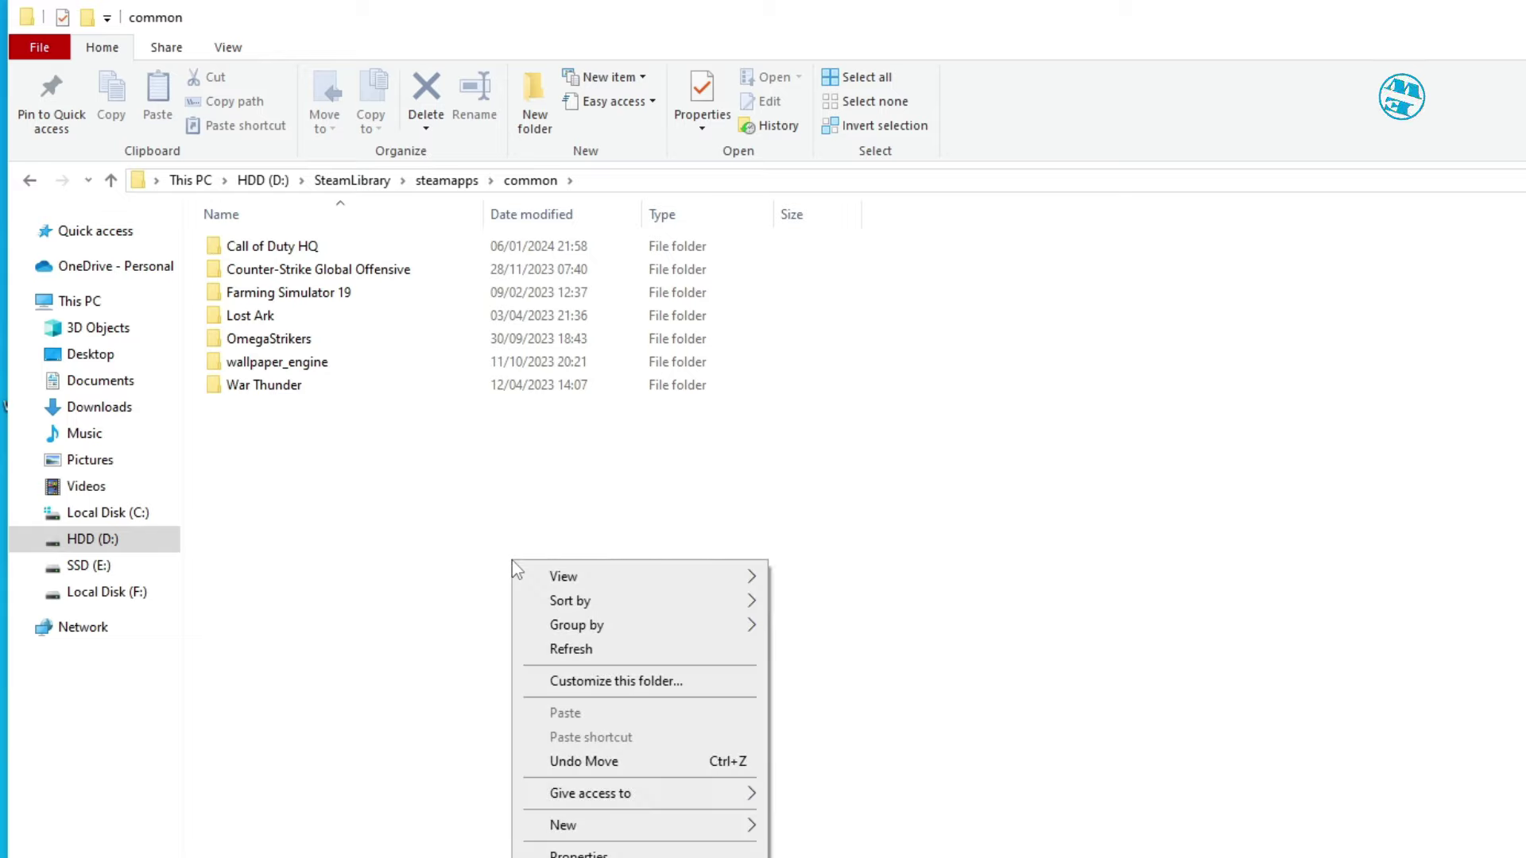
{"action": "mouse_move", "coordinate": [690, 828]}
{"action": "left_click", "coordinate": [821, 831]}
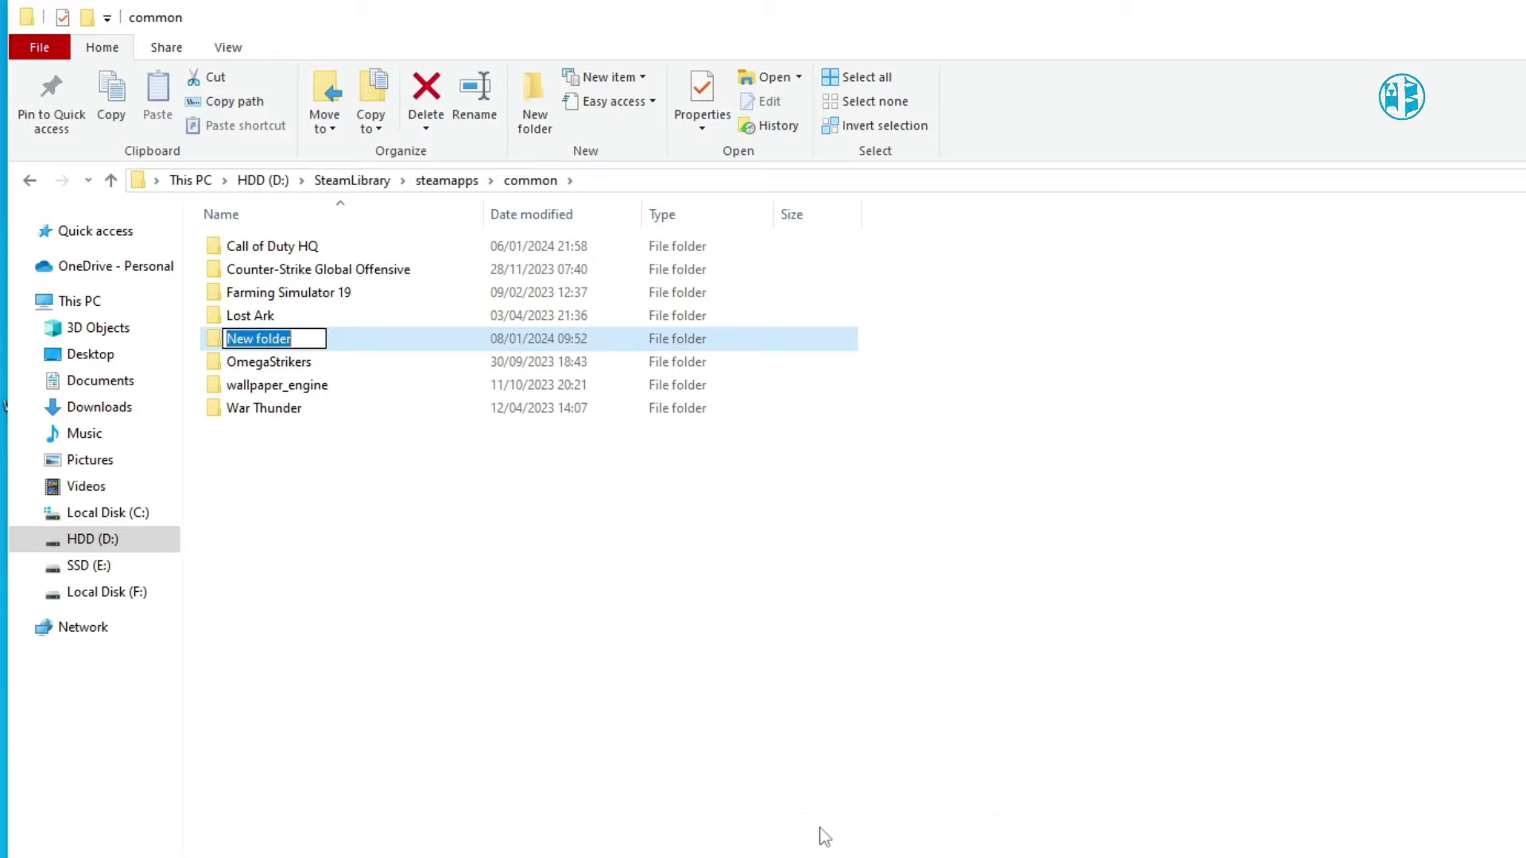
{"action": "type", "text": "mw3"}
{"action": "key", "text": "Return"}
{"action": "left_click", "coordinate": [825, 836]}
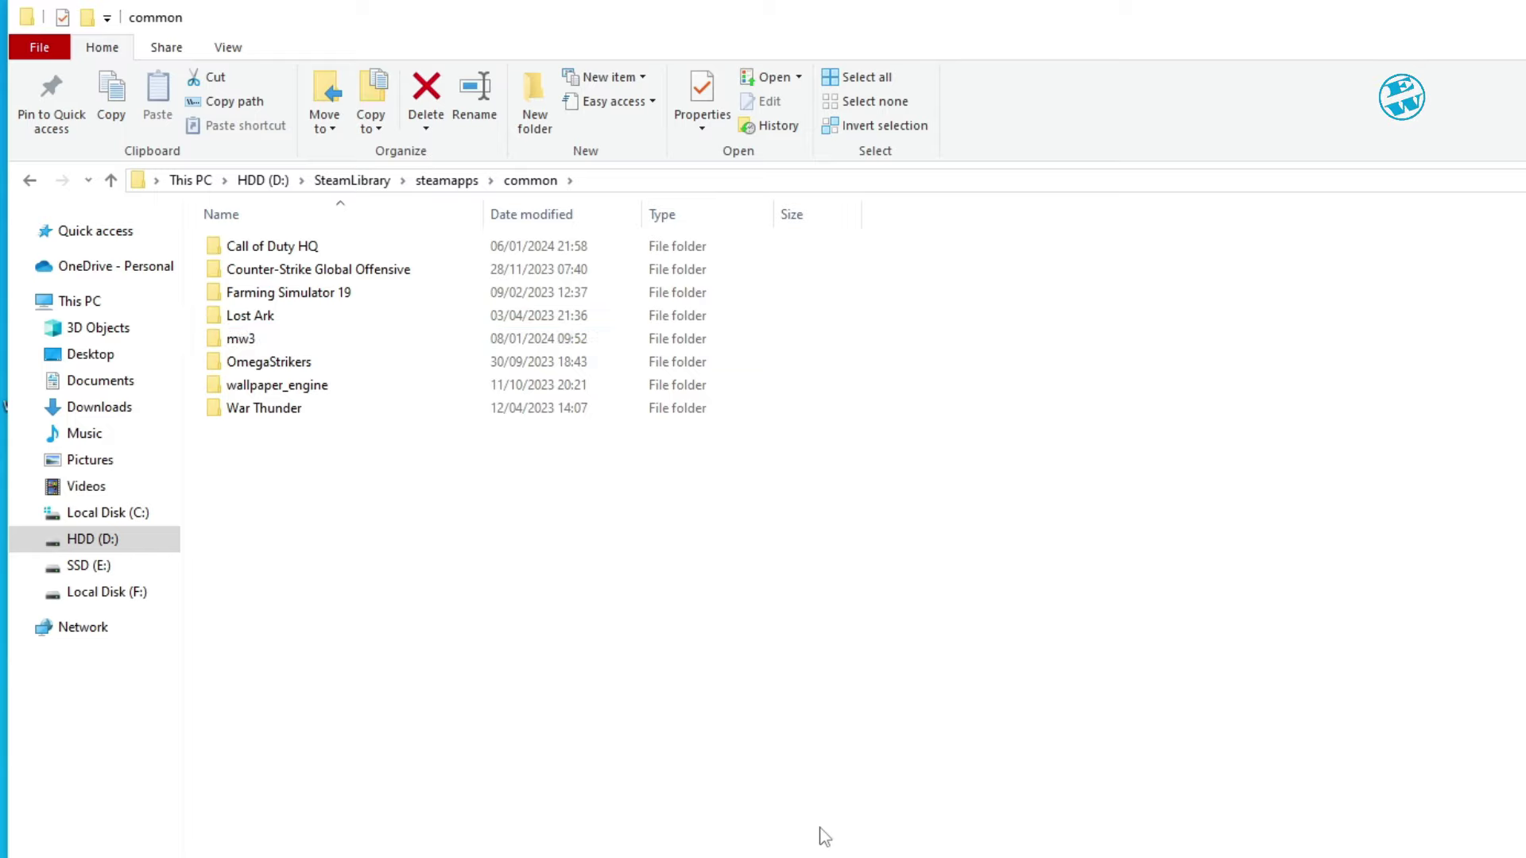
- Move the Call of Duty HQ folder into the mw3 folder and return to the common folder
{"action": "right_click", "coordinate": [266, 248]}
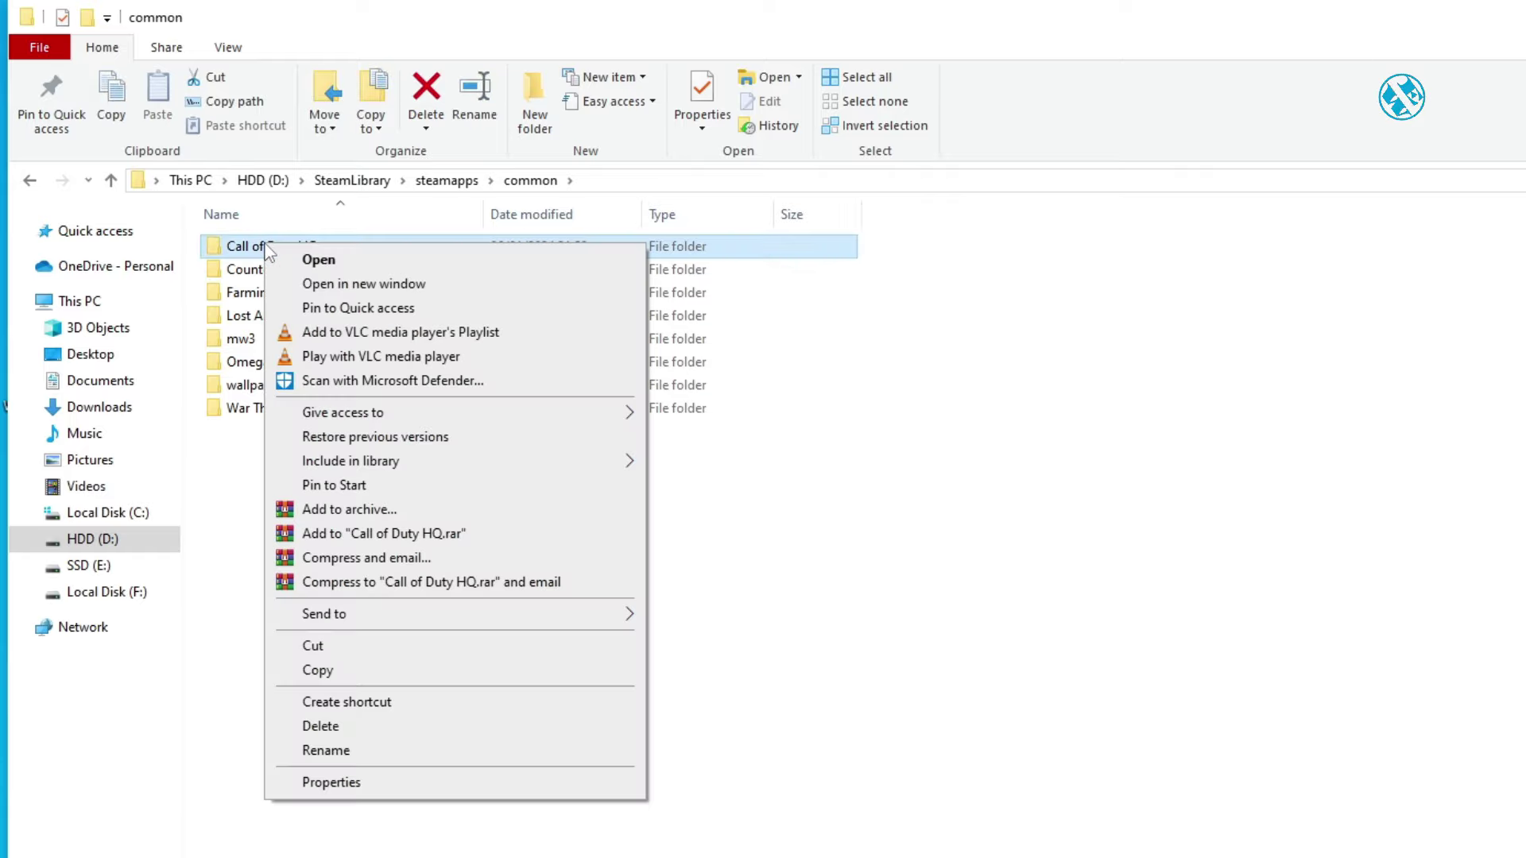
{"action": "left_click", "coordinate": [325, 648]}
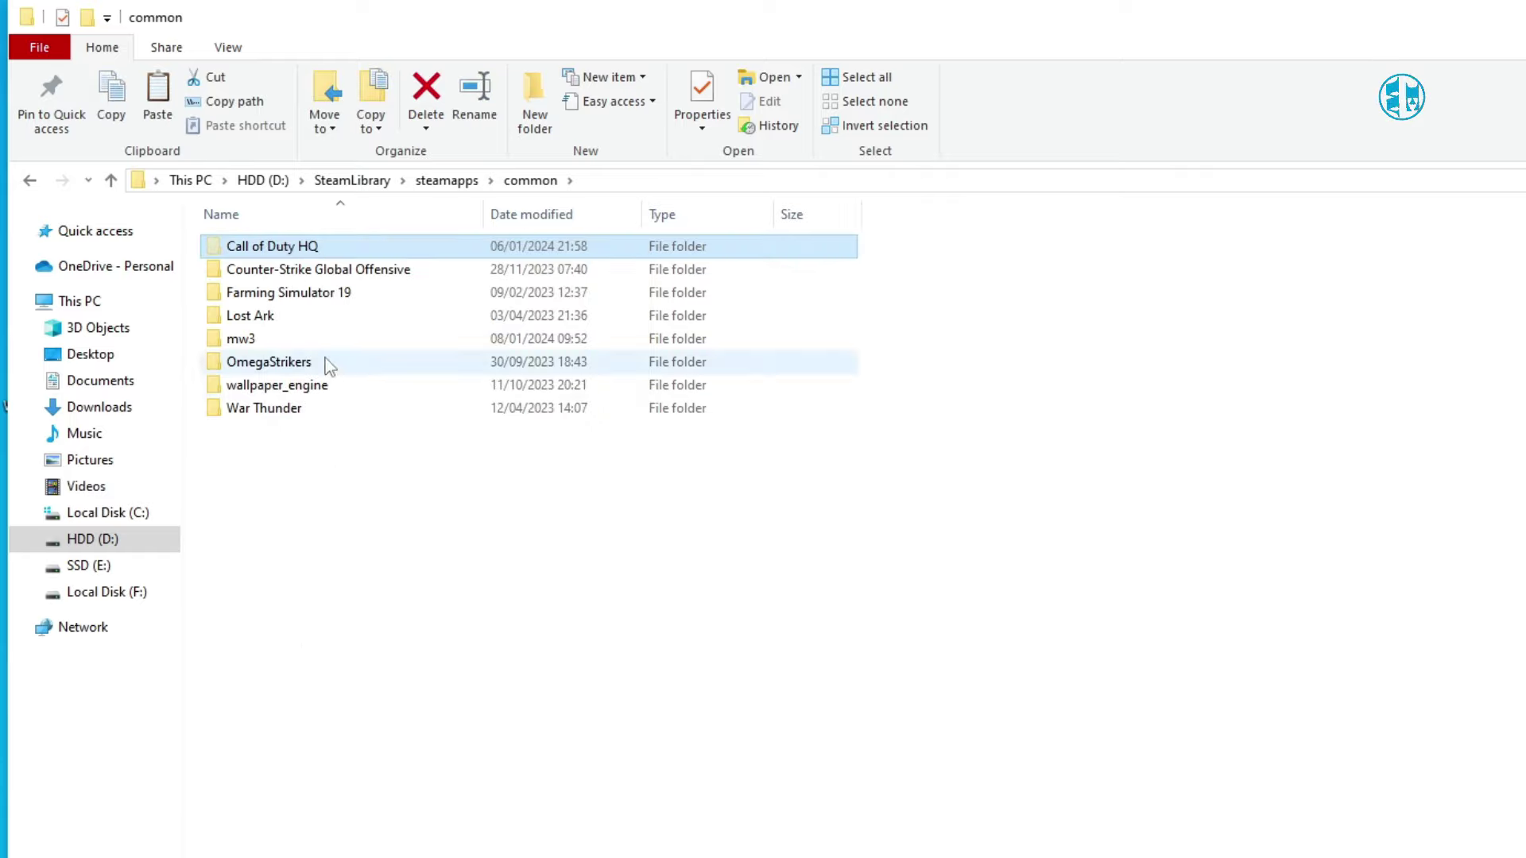
{"action": "double_click", "coordinate": [265, 345]}
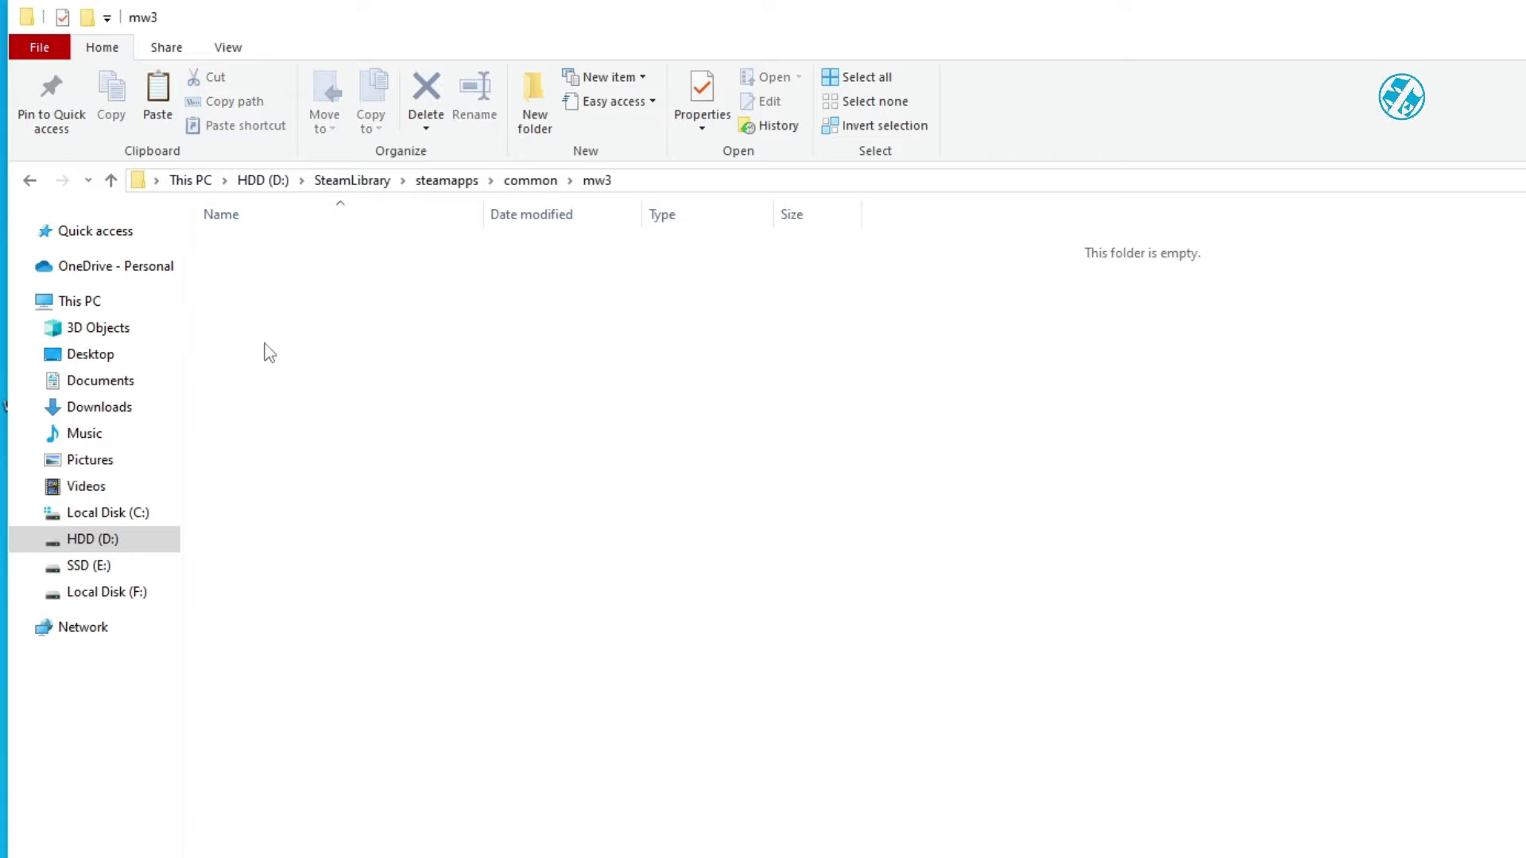
{"action": "right_click", "coordinate": [265, 344]}
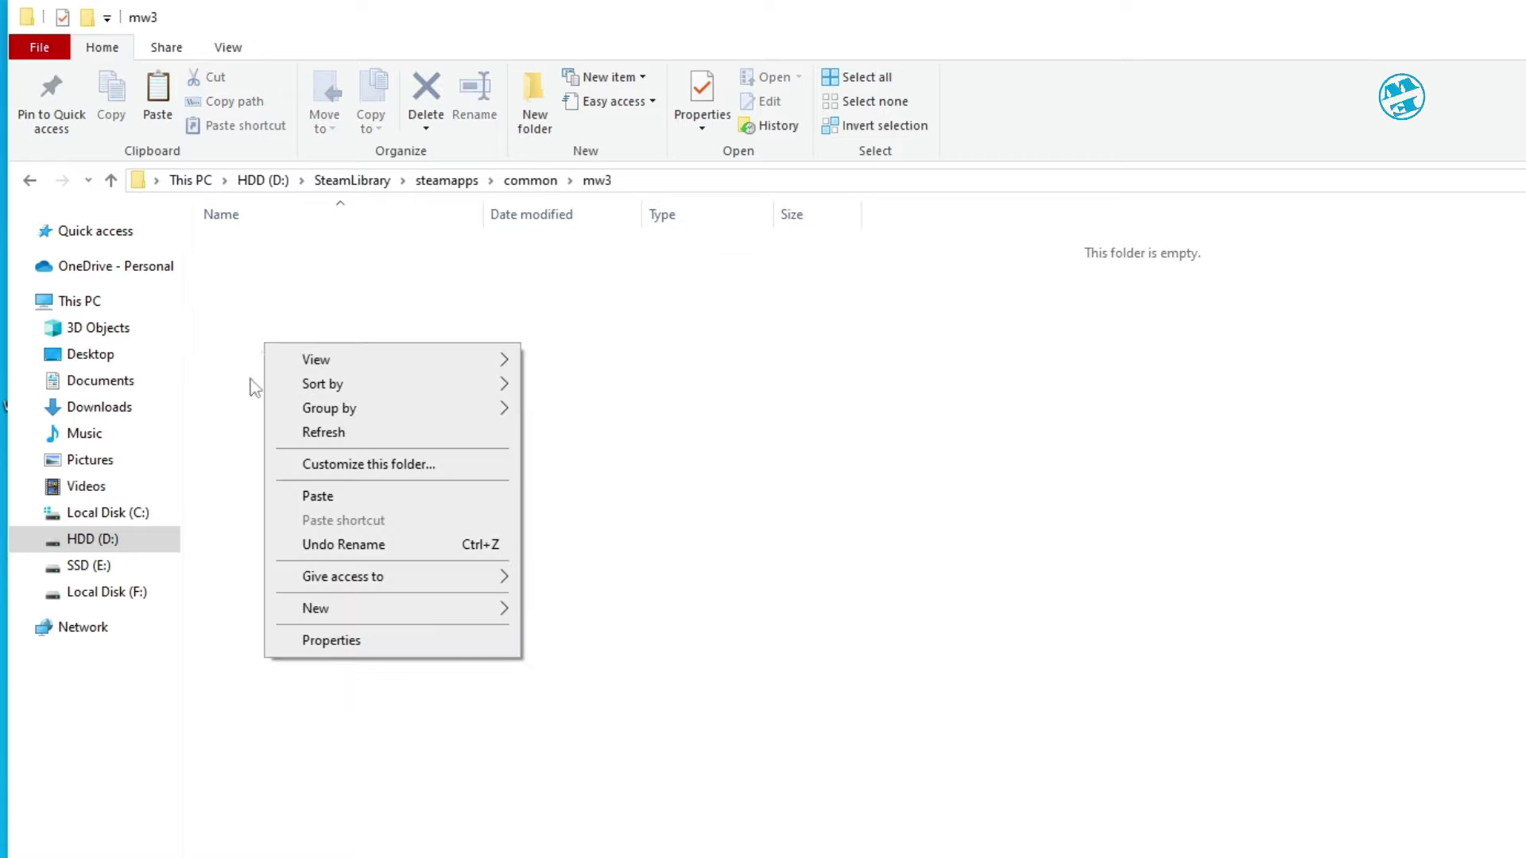
{"action": "left_click", "coordinate": [352, 497]}
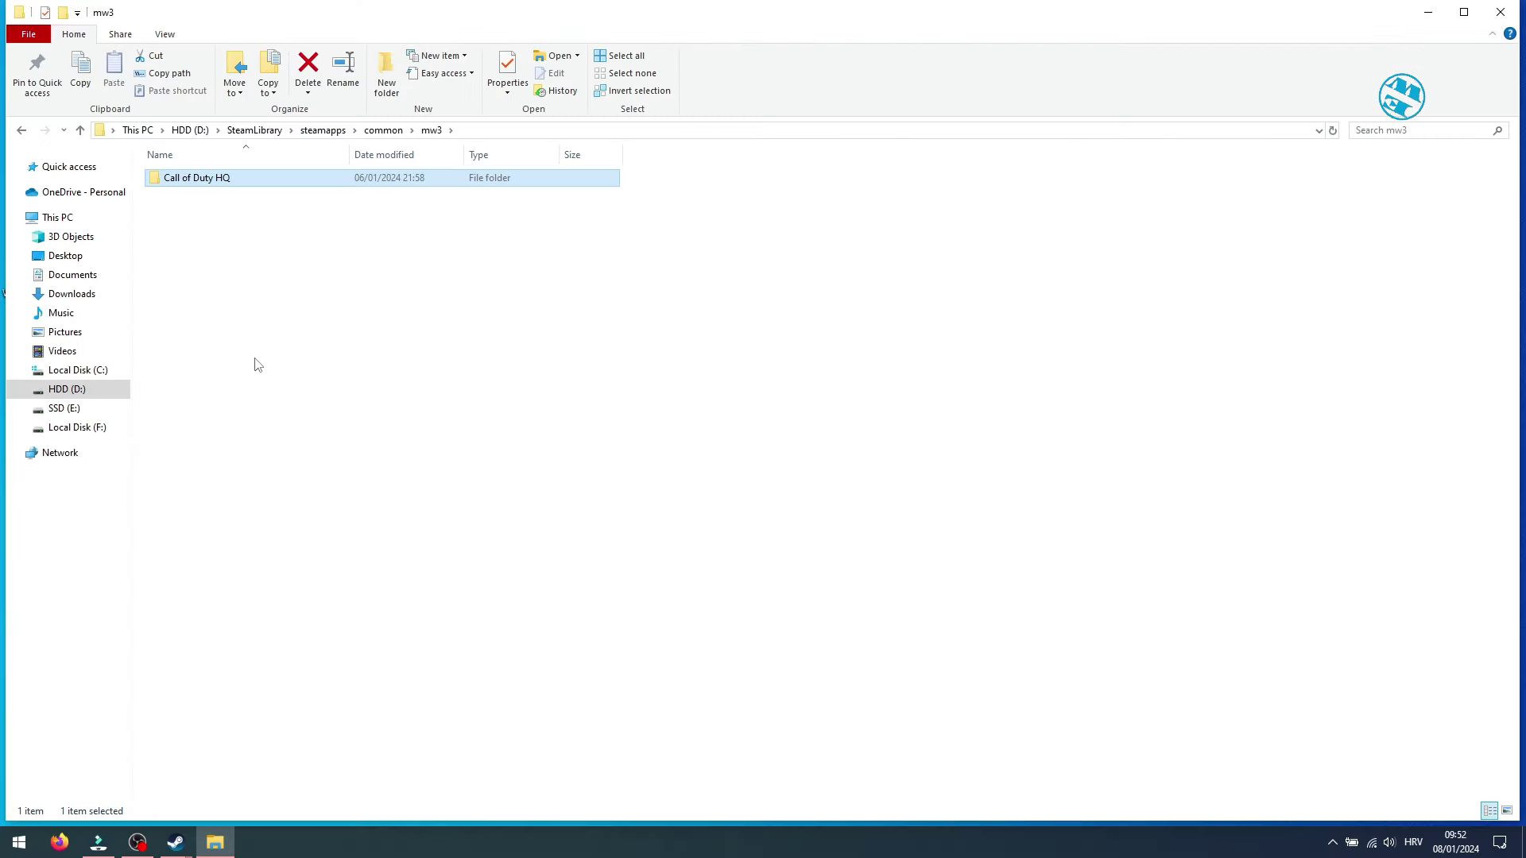
{"action": "left_click", "coordinate": [24, 131]}
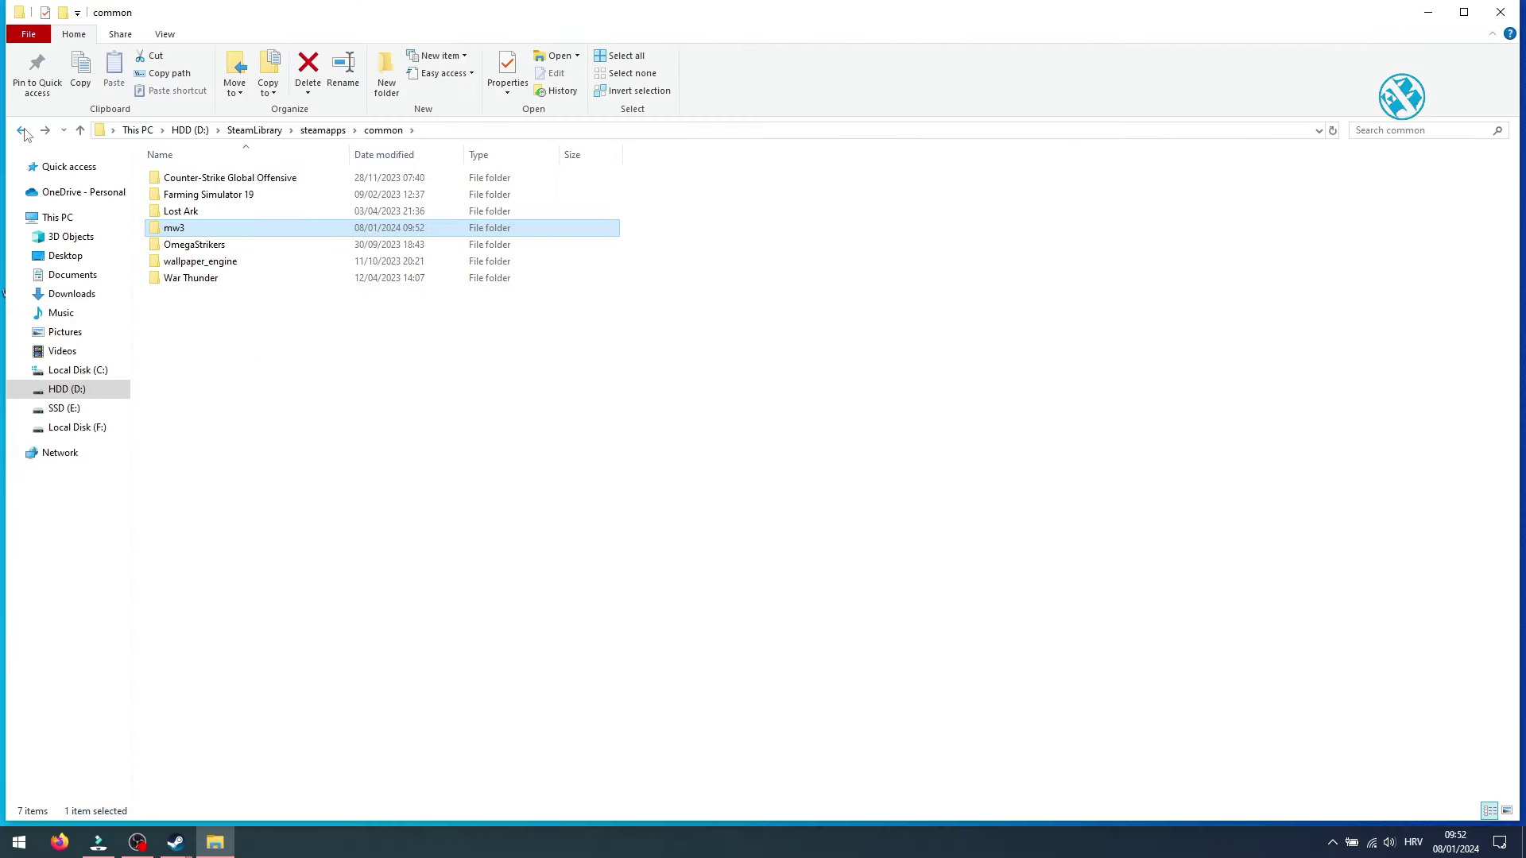
- Close the common folder window and the Call of Duty properties in Steam
{"action": "left_click", "coordinate": [274, 380]}
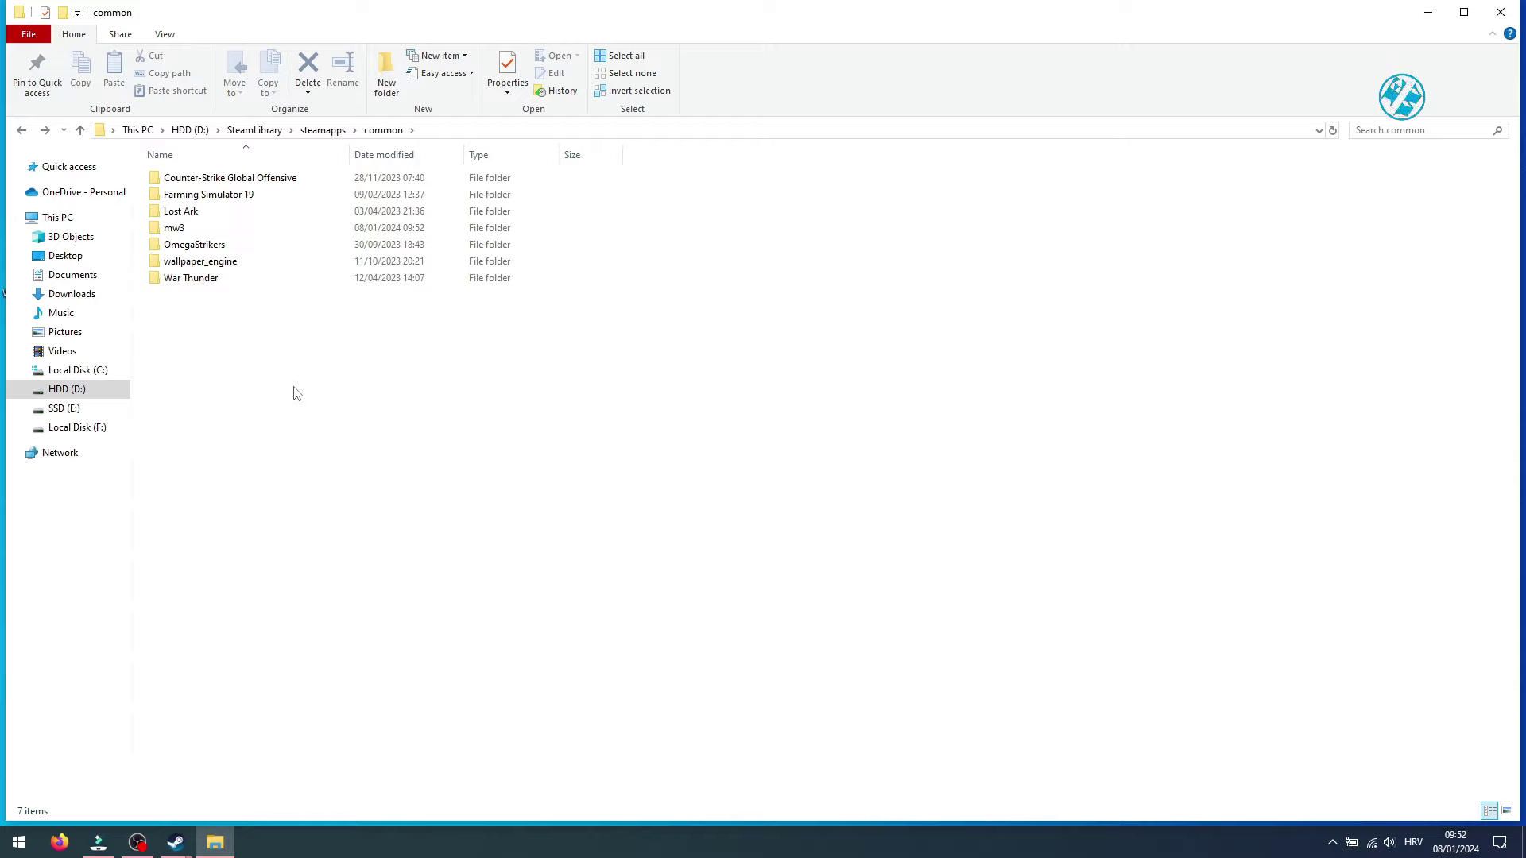
{"action": "mouse_move", "coordinate": [212, 239]}
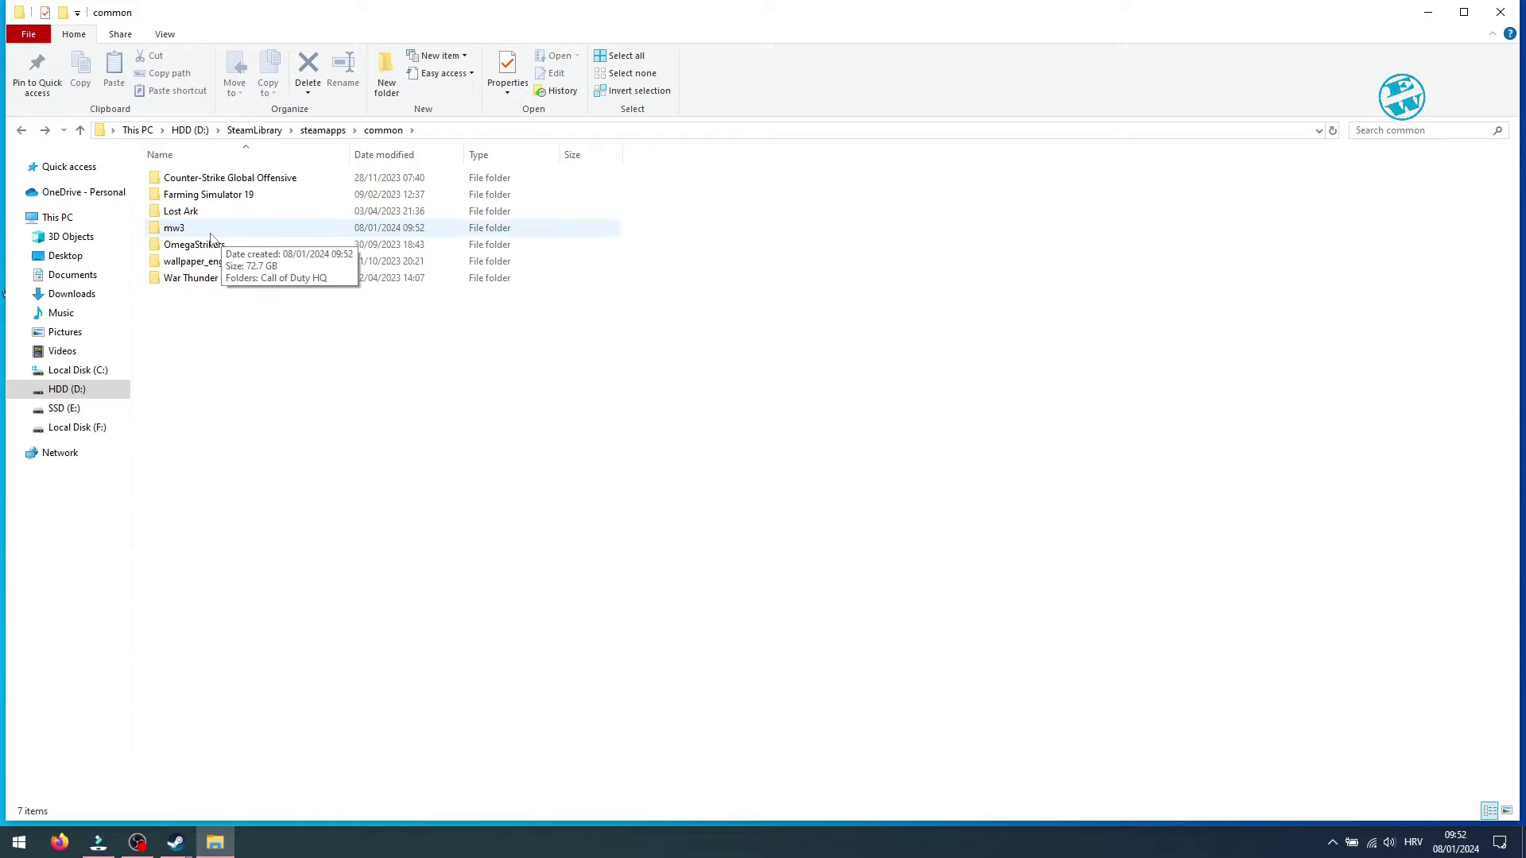
{"action": "left_click", "coordinate": [1501, 14]}
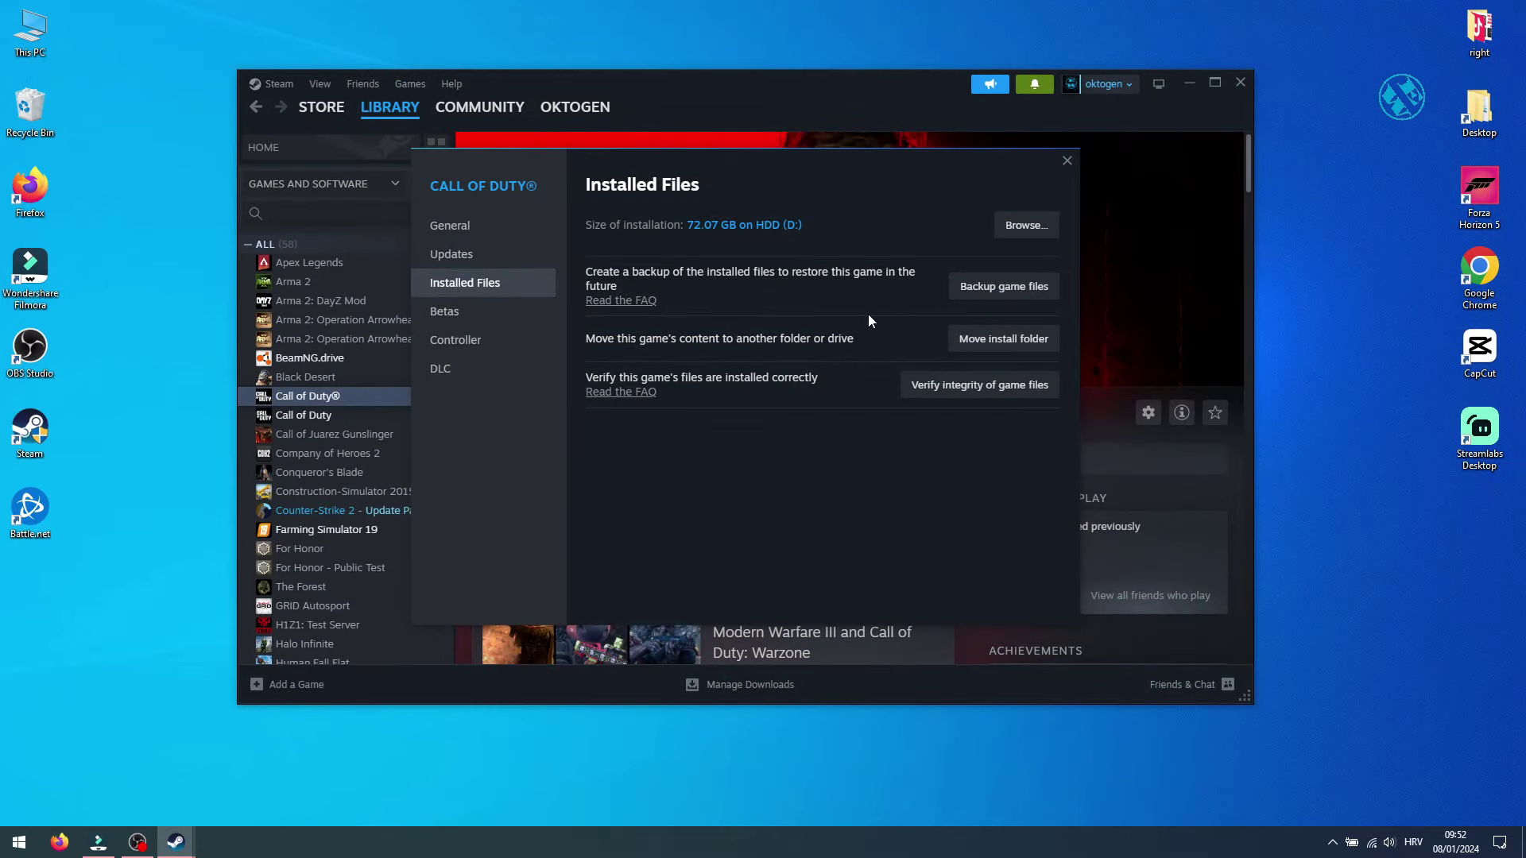
{"action": "left_click", "coordinate": [1068, 161]}
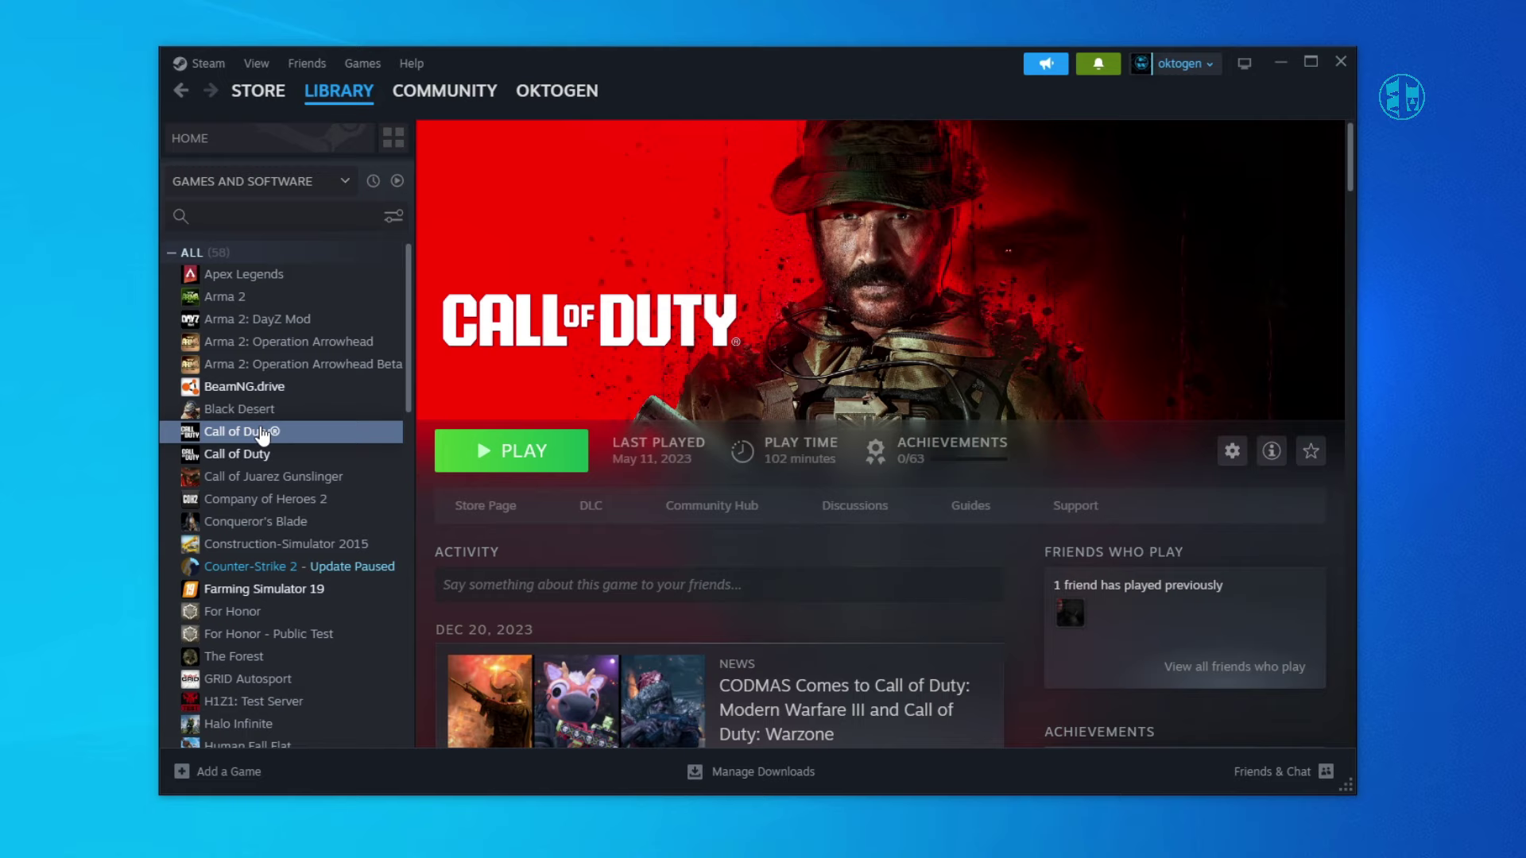
- Uninstall Call of Duty® from the Steam library and confirm the removal
{"action": "right_click", "coordinate": [320, 405]}
{"action": "mouse_move", "coordinate": [310, 539]}
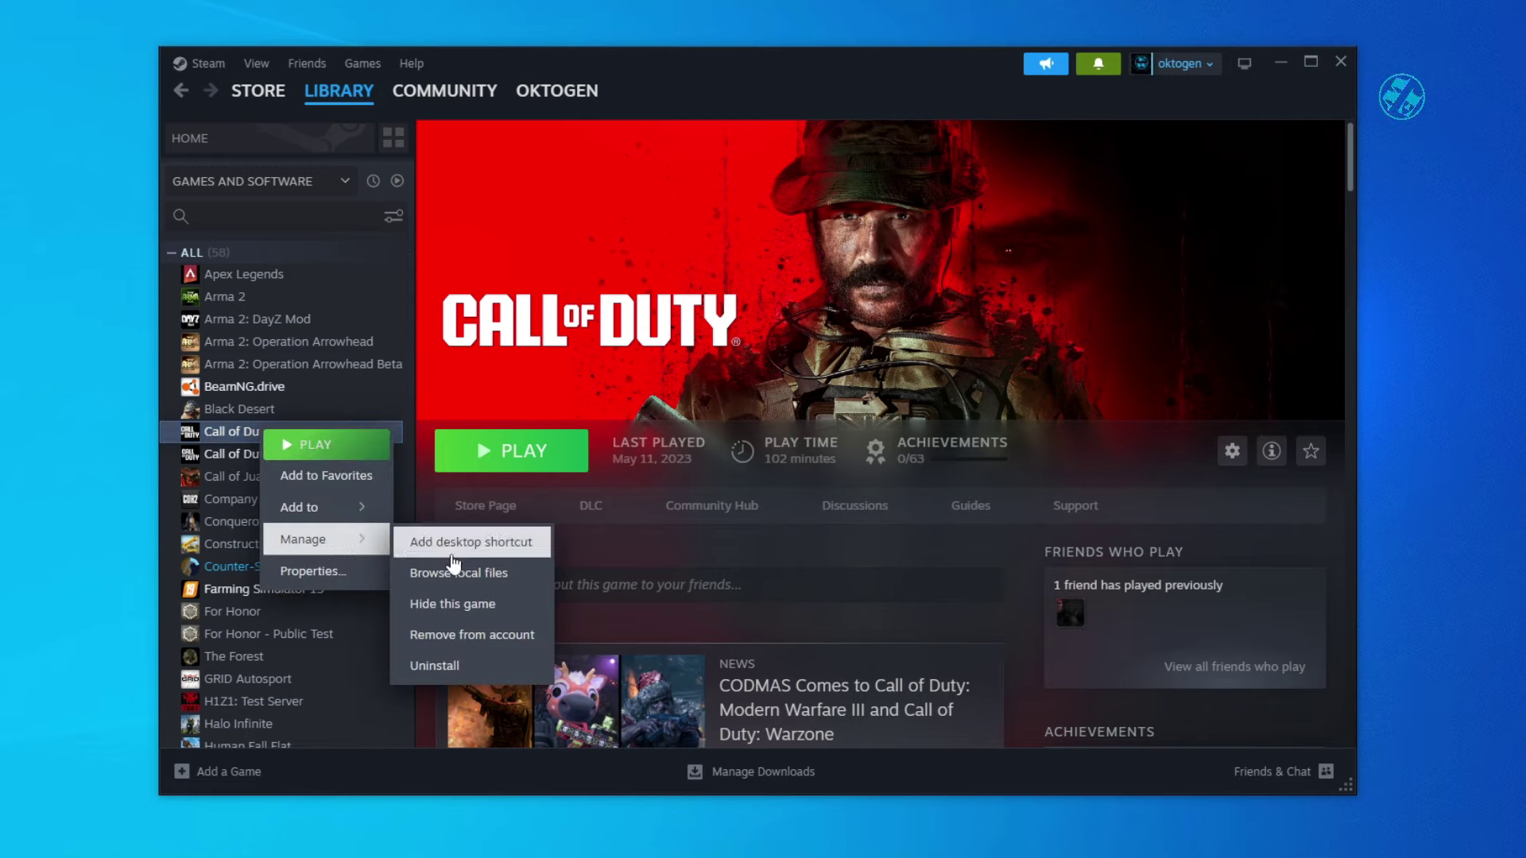
{"action": "left_click", "coordinate": [464, 670]}
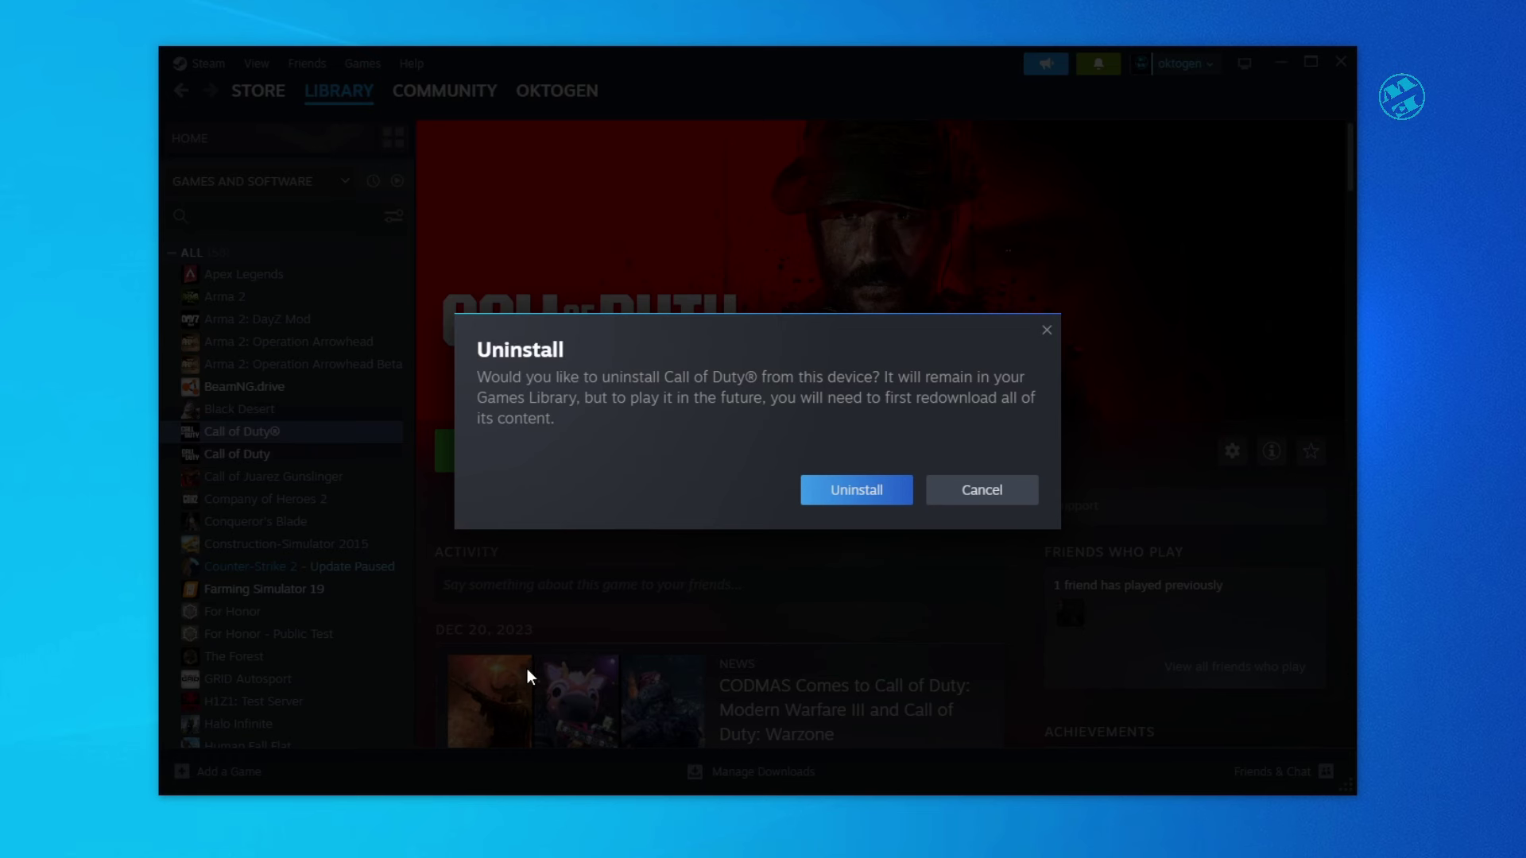
{"action": "left_click", "coordinate": [863, 499]}
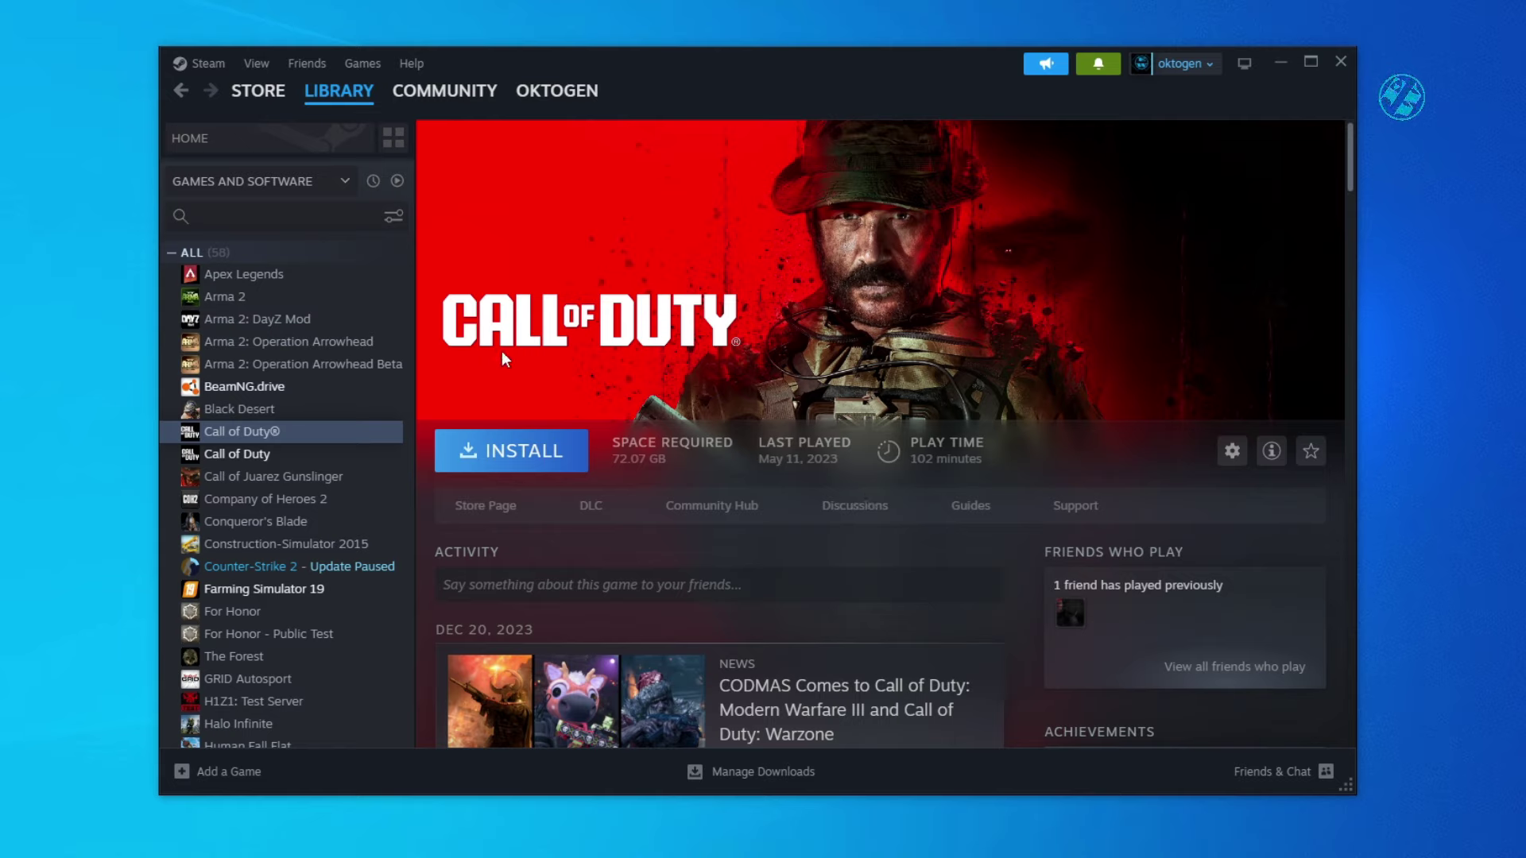
- Install Call of Duty® to HDD (D:) and pause its download once it has started
{"action": "left_click", "coordinate": [511, 451]}
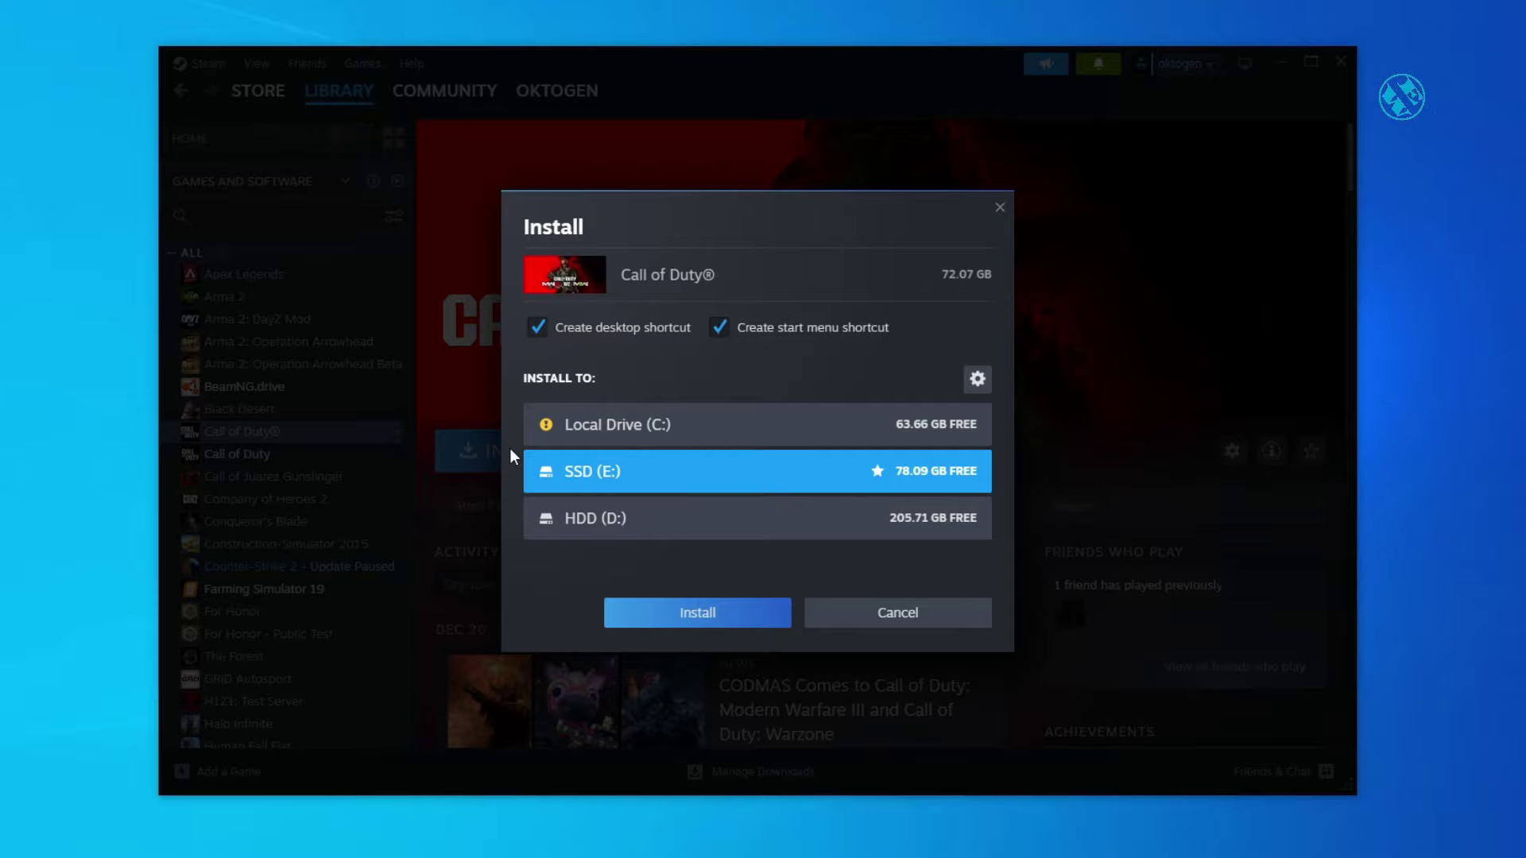
{"action": "left_click", "coordinate": [609, 531]}
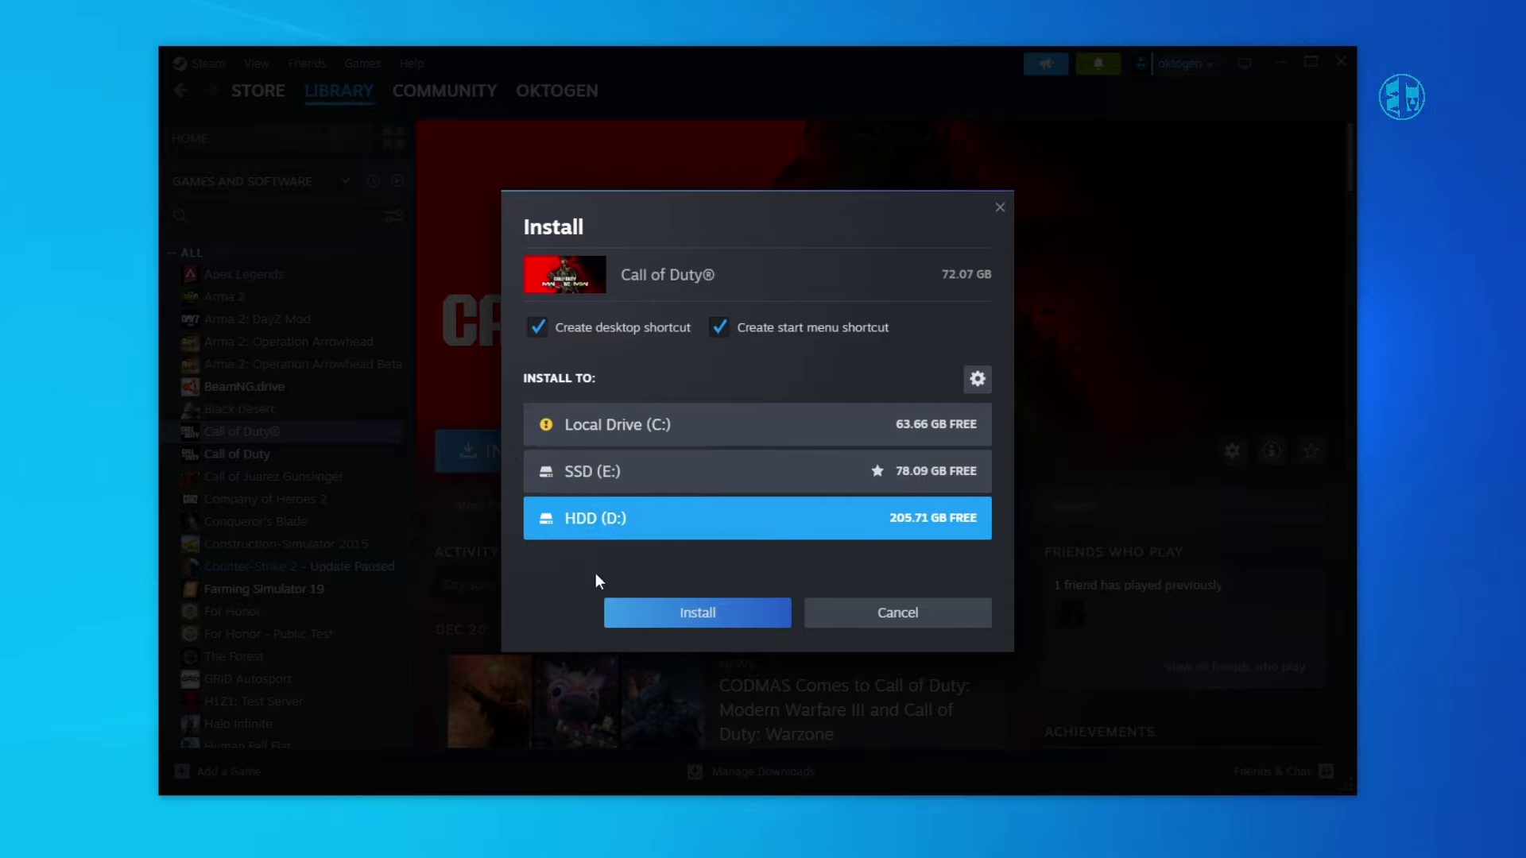
{"action": "left_click", "coordinate": [699, 617]}
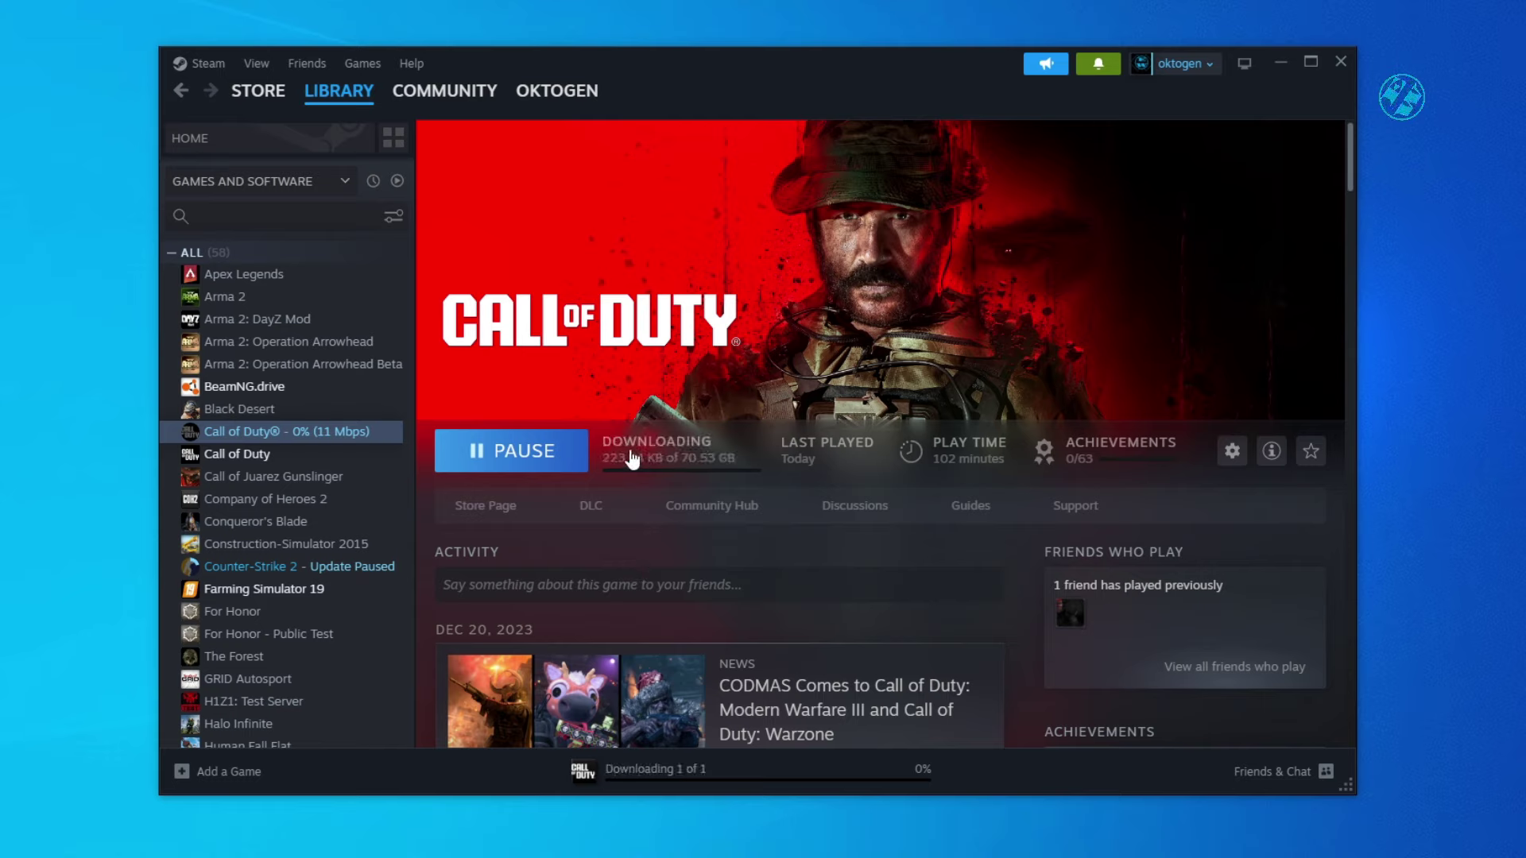
{"action": "left_click", "coordinate": [518, 457]}
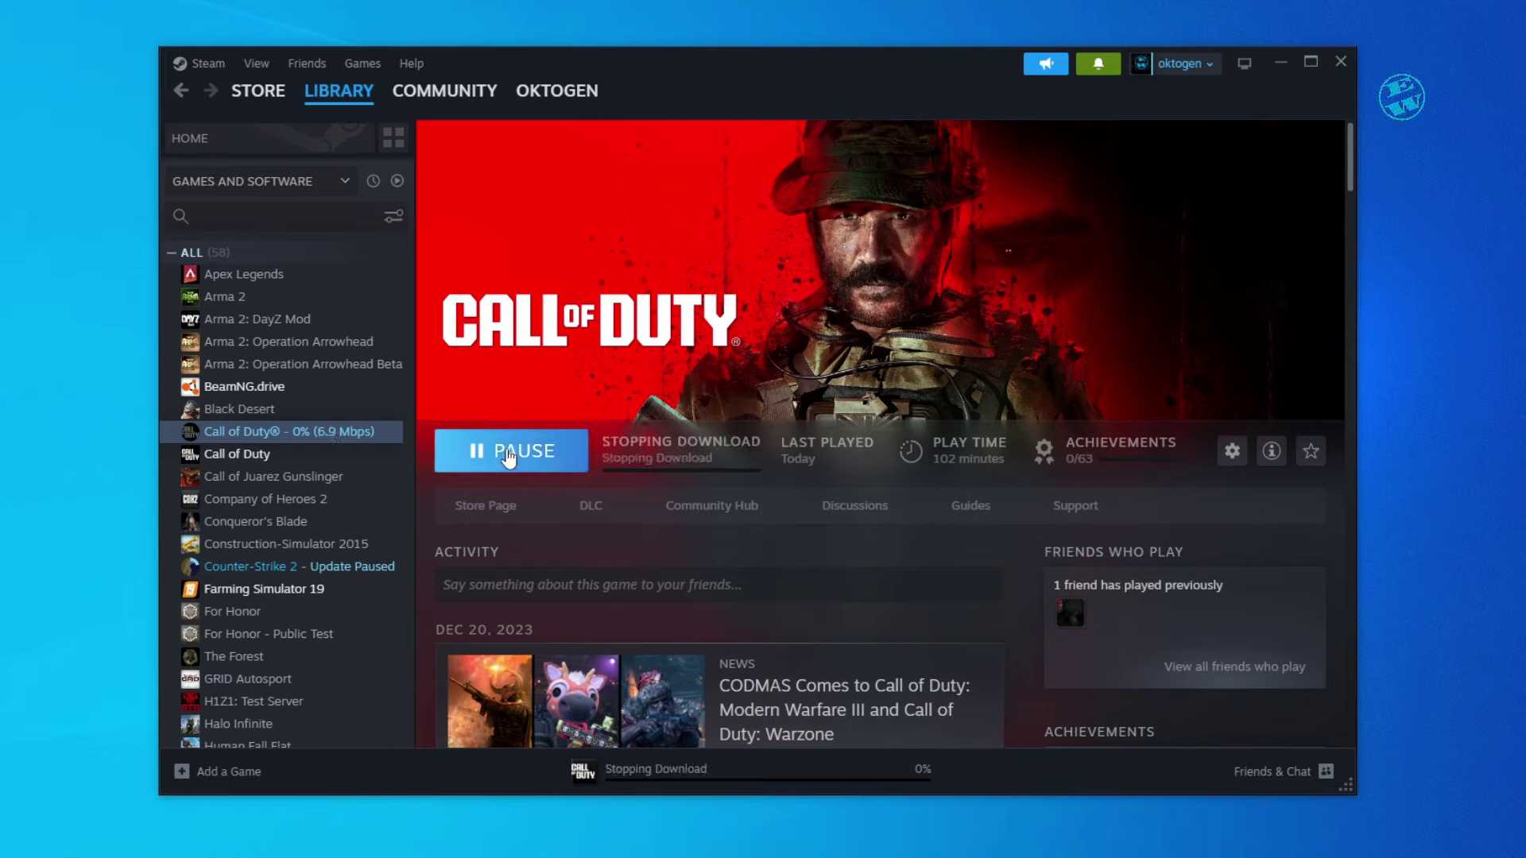
- Uninstall the paused Call of Duty® download from the device
{"action": "right_click", "coordinate": [314, 431]}
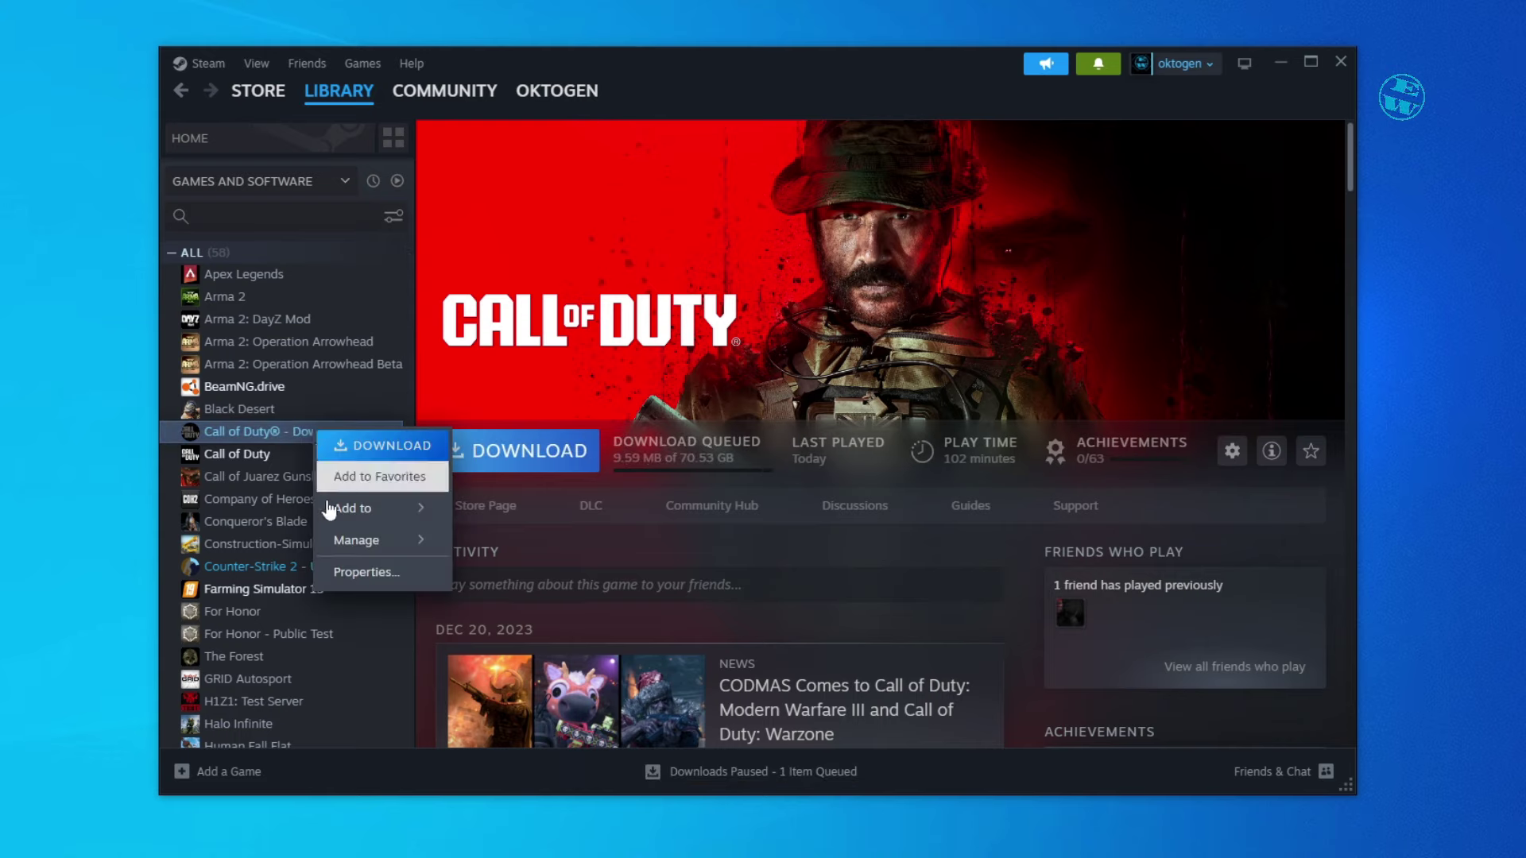
{"action": "mouse_move", "coordinate": [390, 553]}
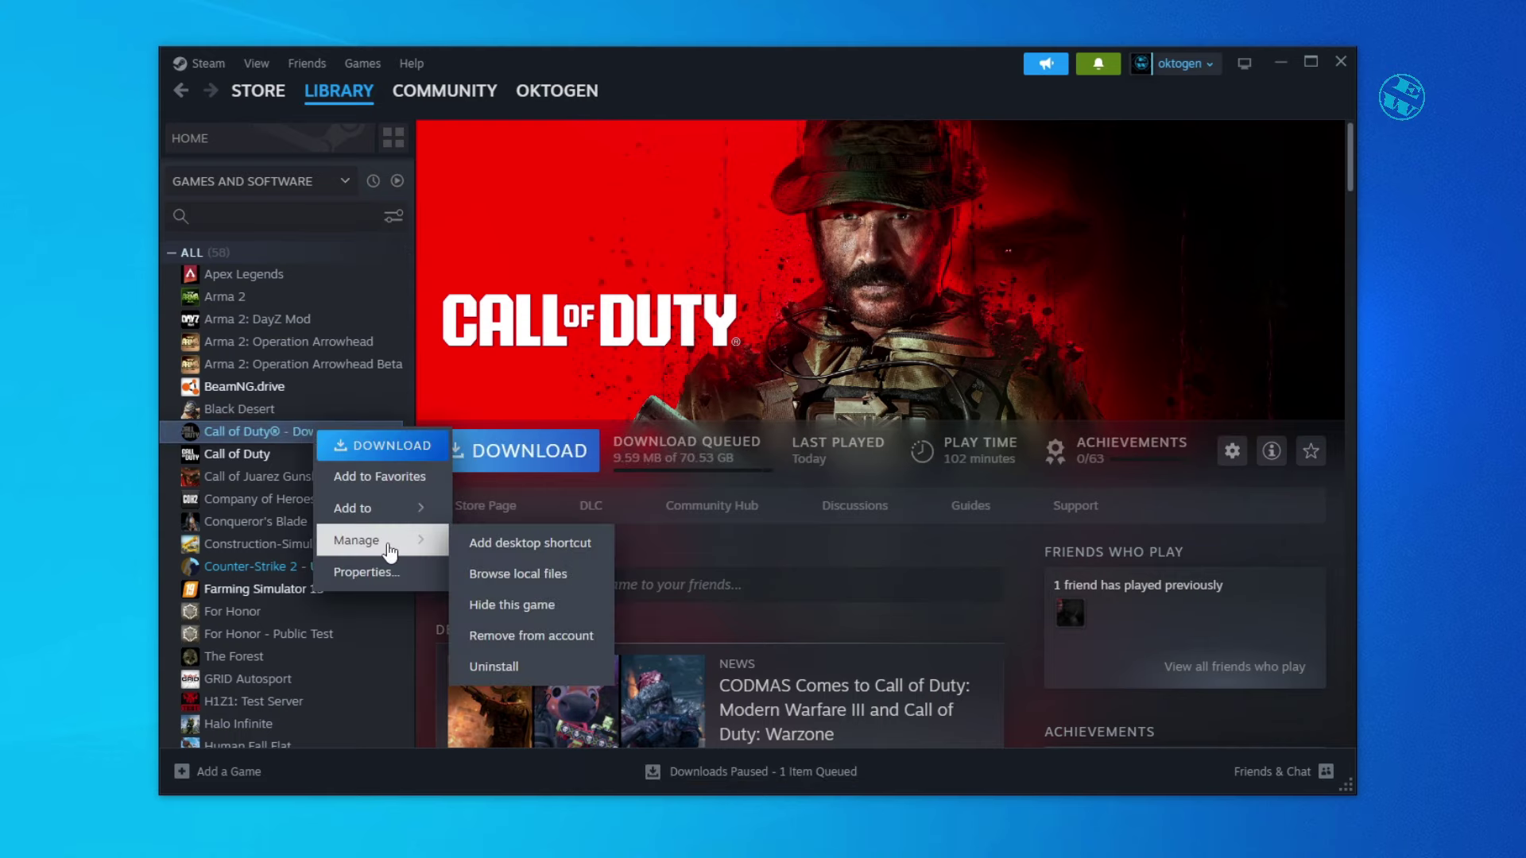
{"action": "left_click", "coordinate": [501, 670]}
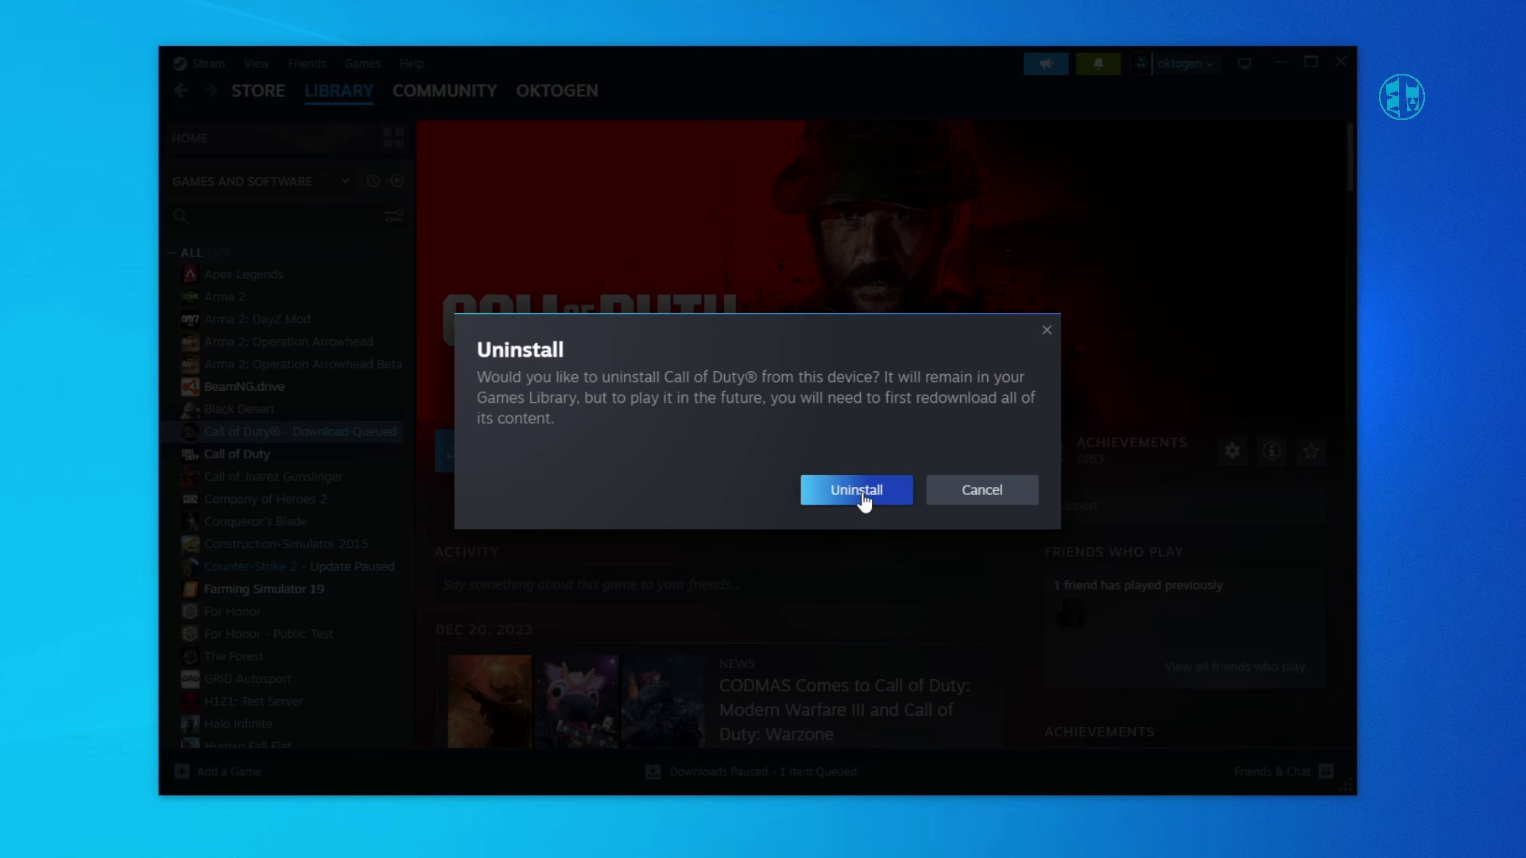
{"action": "left_click", "coordinate": [862, 495]}
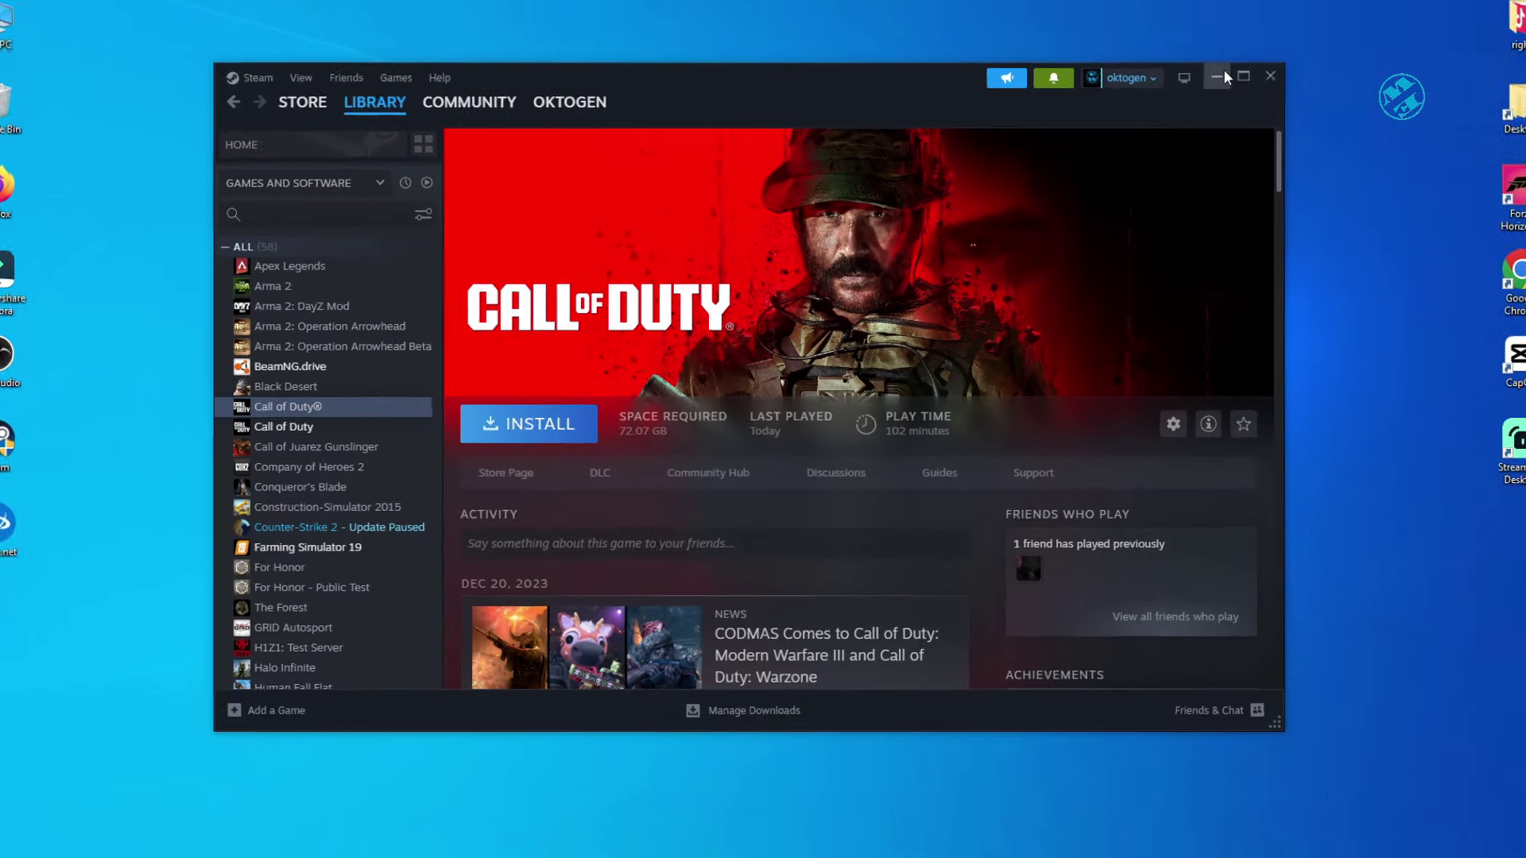
- Minimize Steam and open the common folder under SteamLibrary > steamapps on HDD (D:) in File Explorer
{"action": "left_click", "coordinate": [1281, 62]}
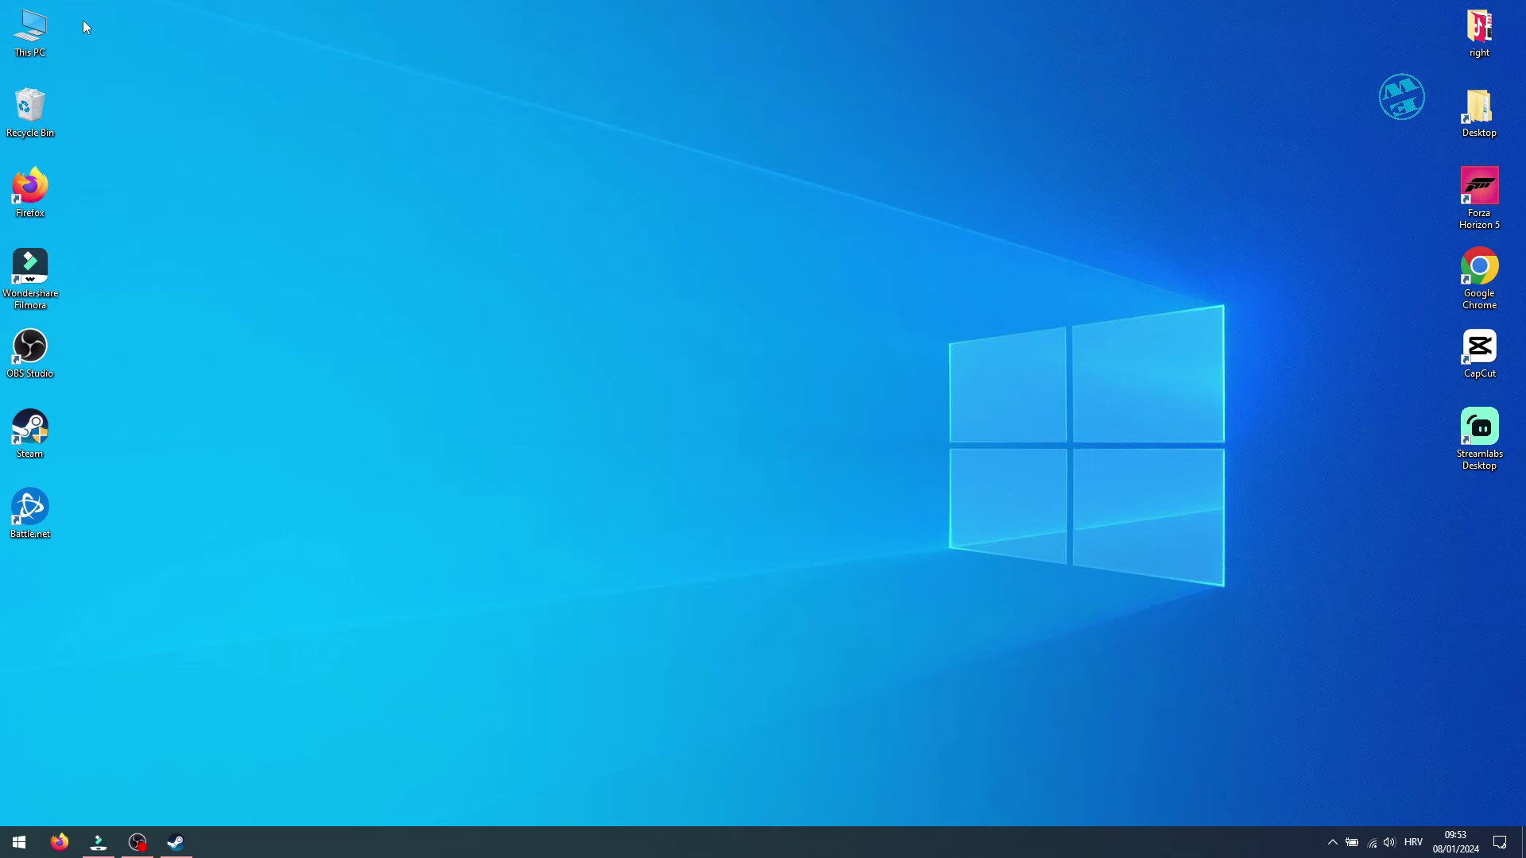
{"action": "double_click", "coordinate": [35, 35]}
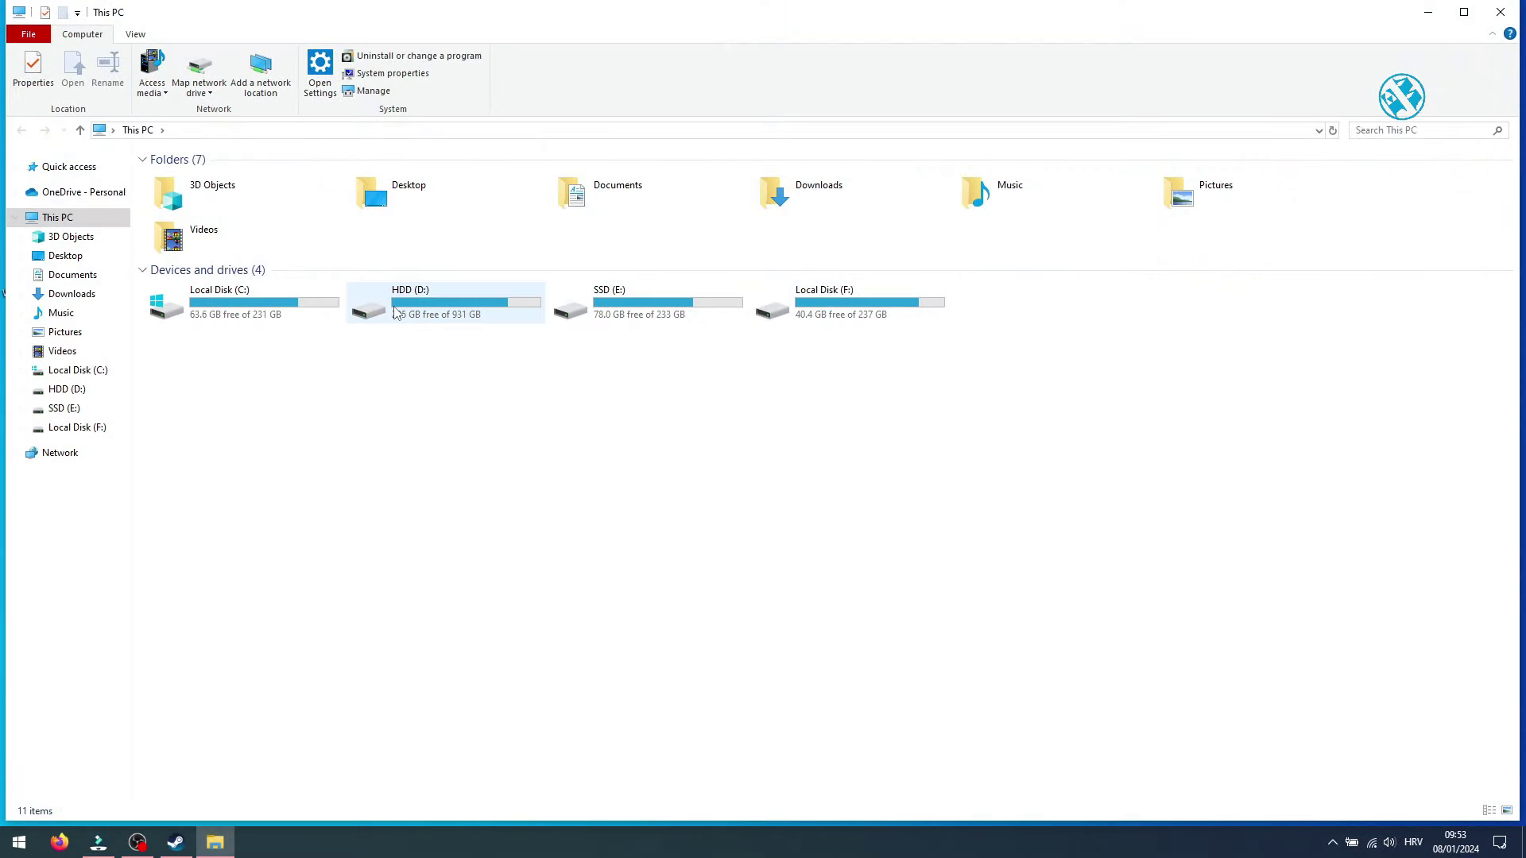
{"action": "left_click", "coordinate": [424, 300]}
{"action": "double_click", "coordinate": [423, 300]}
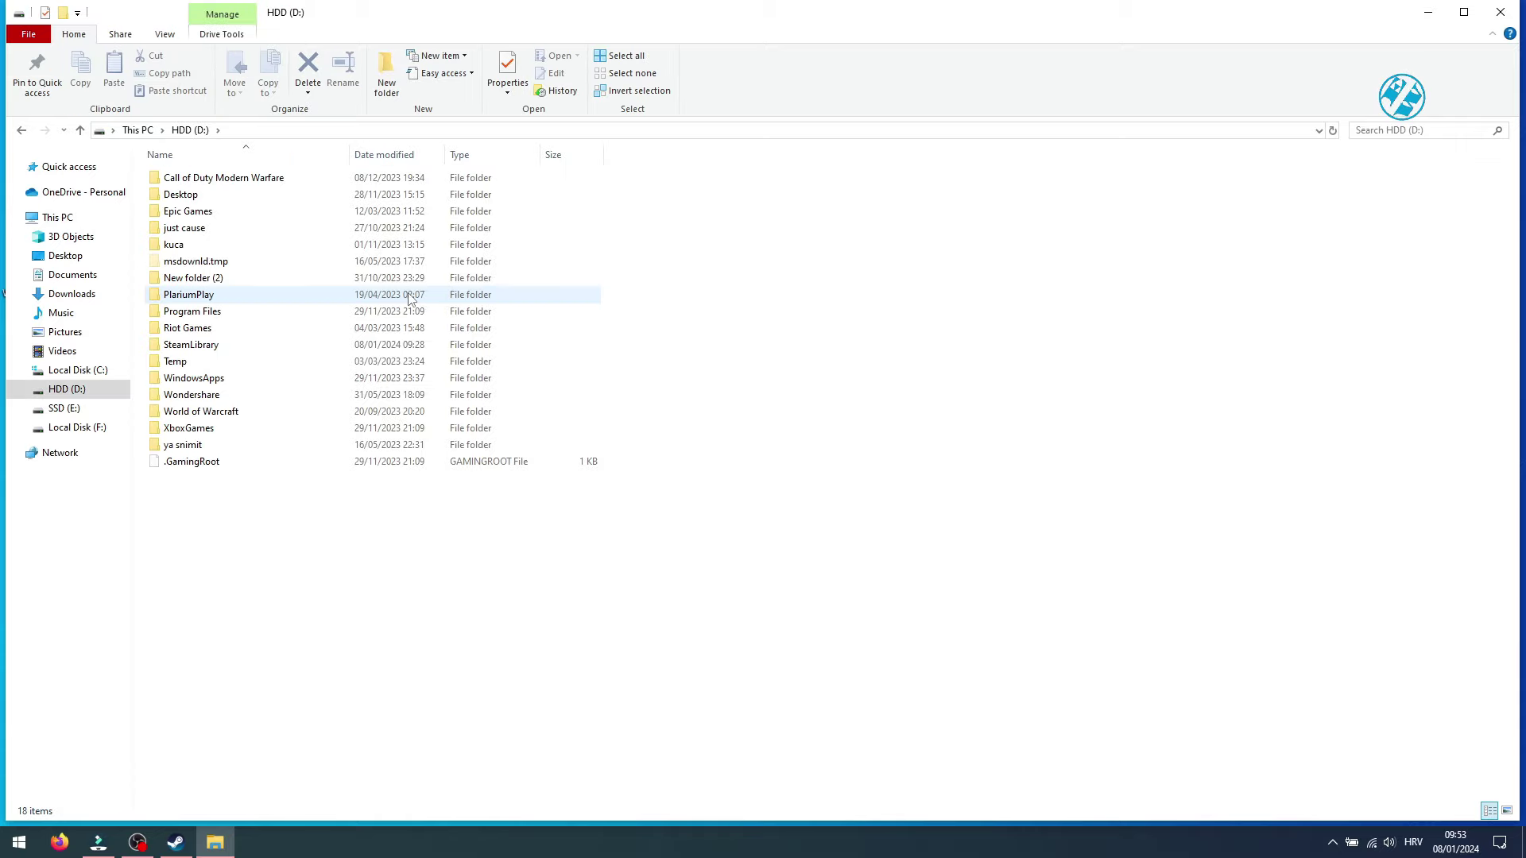
{"action": "double_click", "coordinate": [191, 344]}
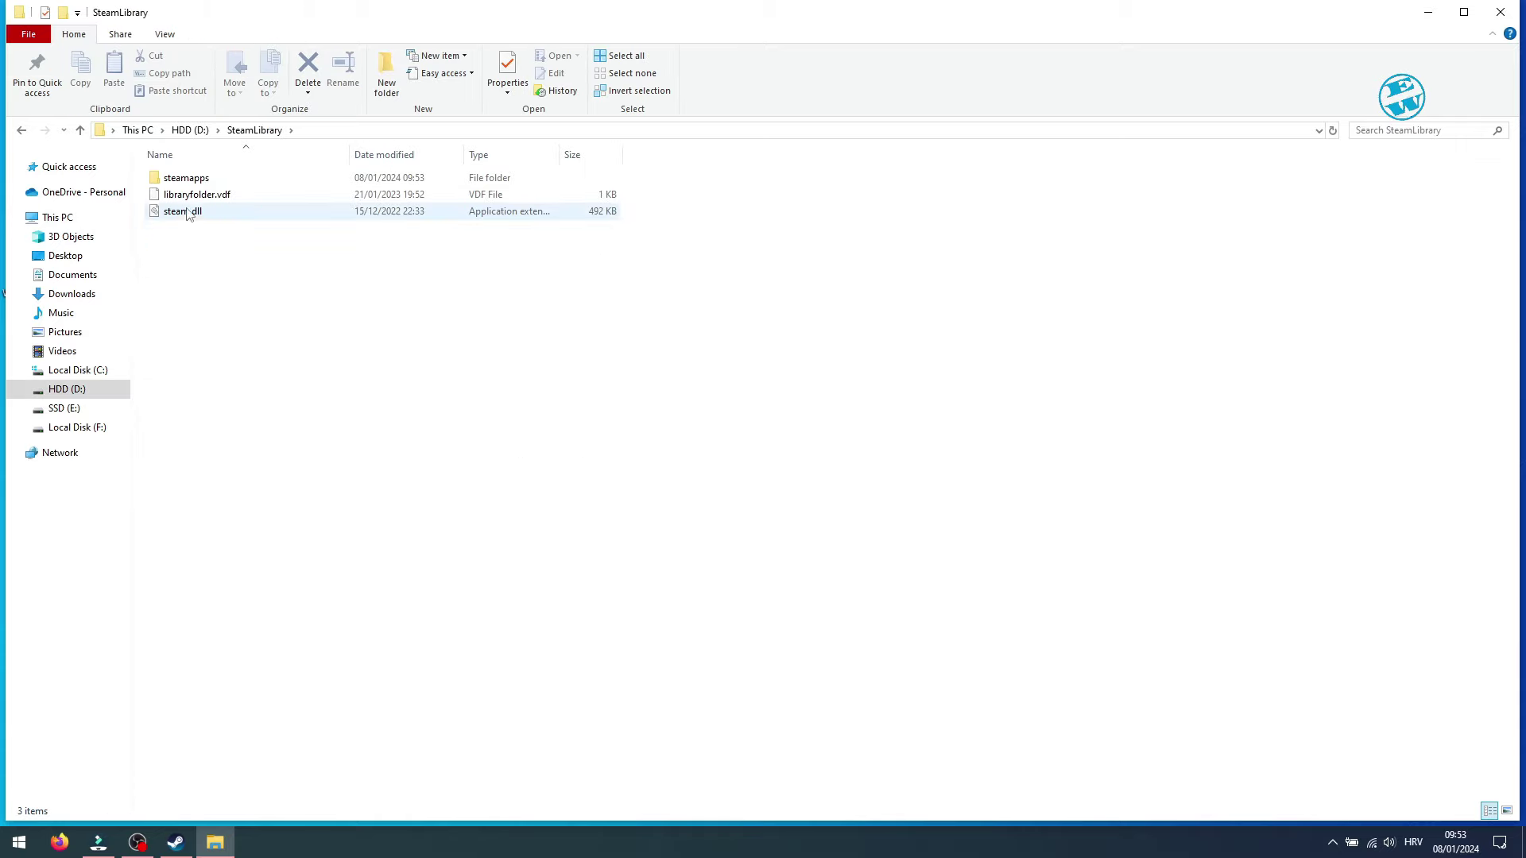
{"action": "double_click", "coordinate": [186, 178]}
{"action": "double_click", "coordinate": [181, 178]}
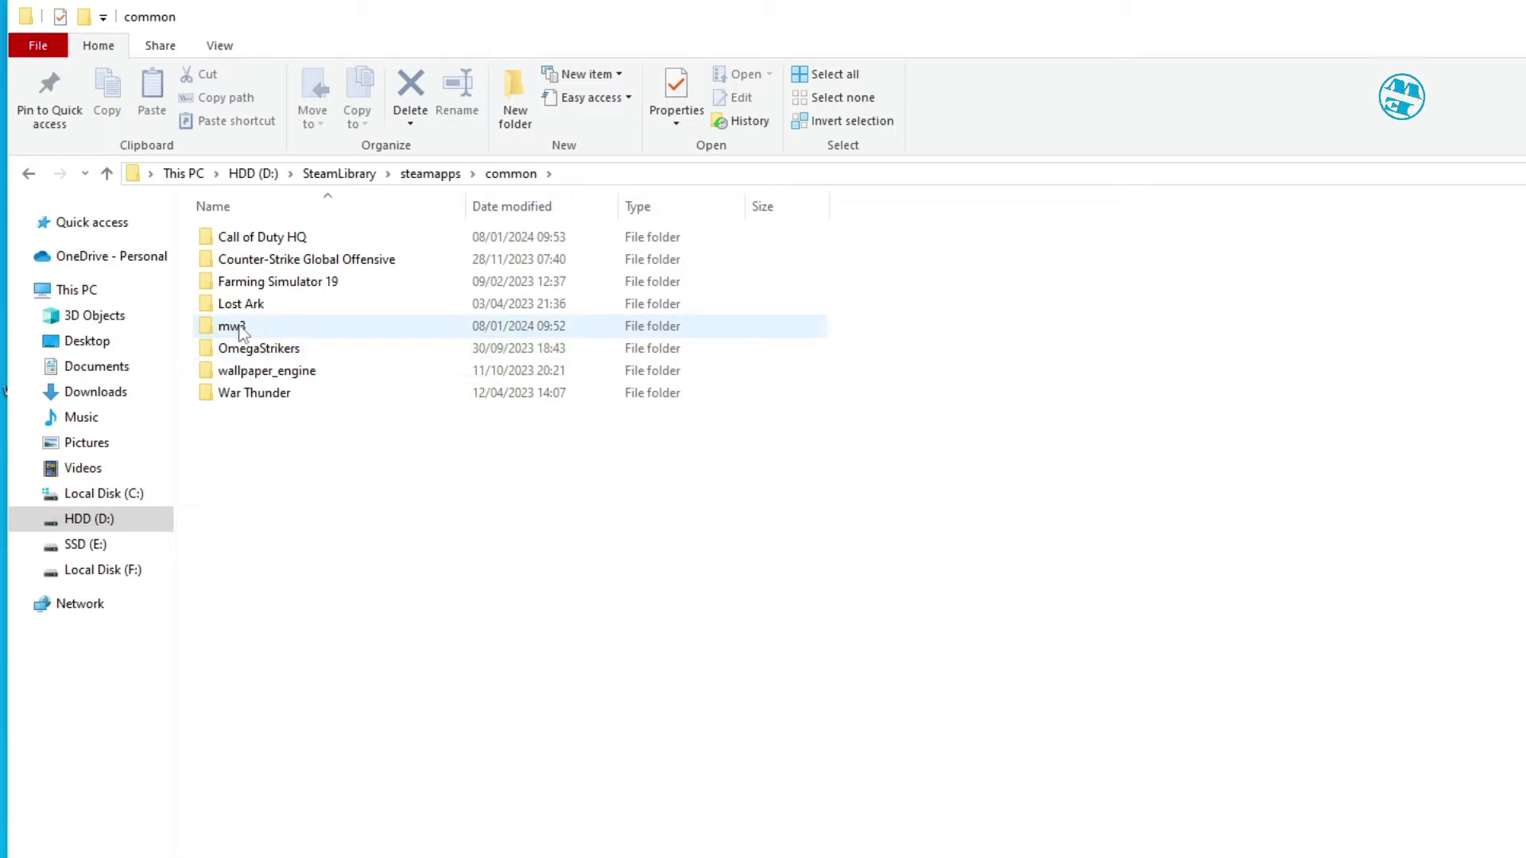
- Open the Call of Duty HQ folder inside mw3 and look through its files
{"action": "mouse_move", "coordinate": [239, 332]}
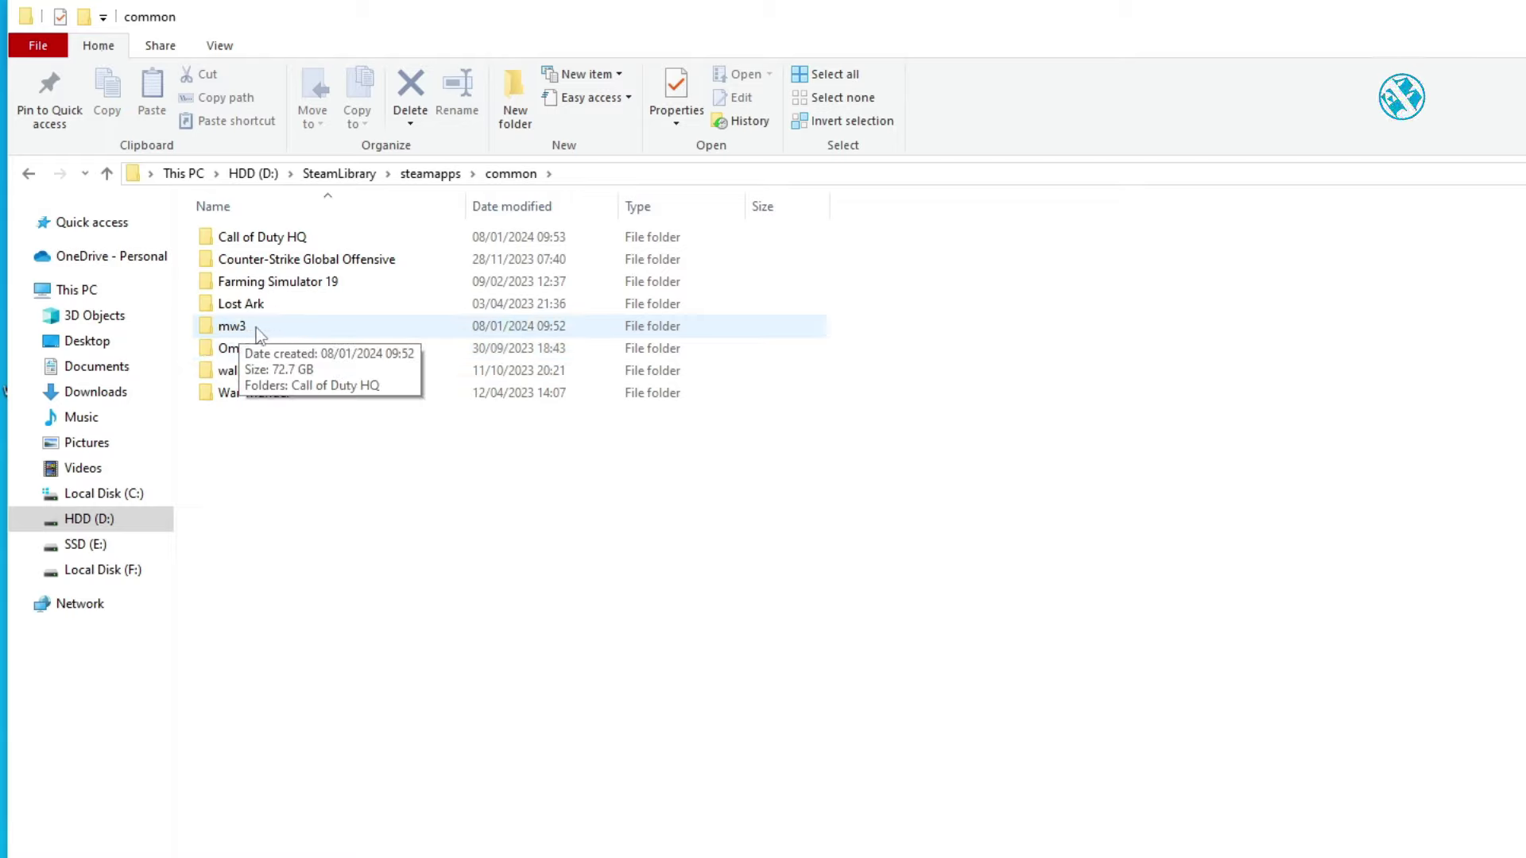
{"action": "double_click", "coordinate": [256, 328]}
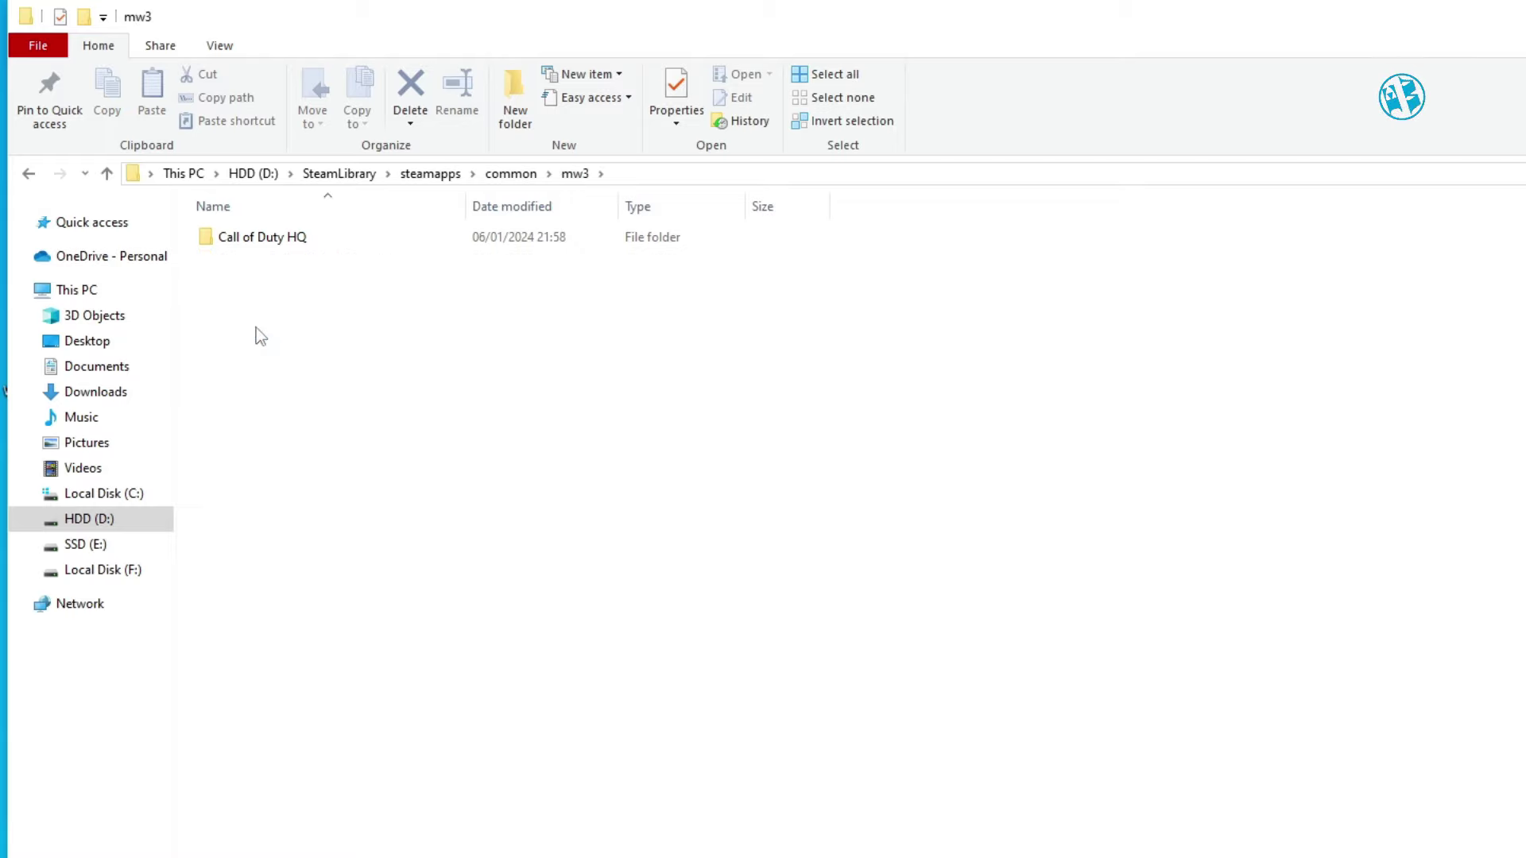
{"action": "double_click", "coordinate": [272, 238]}
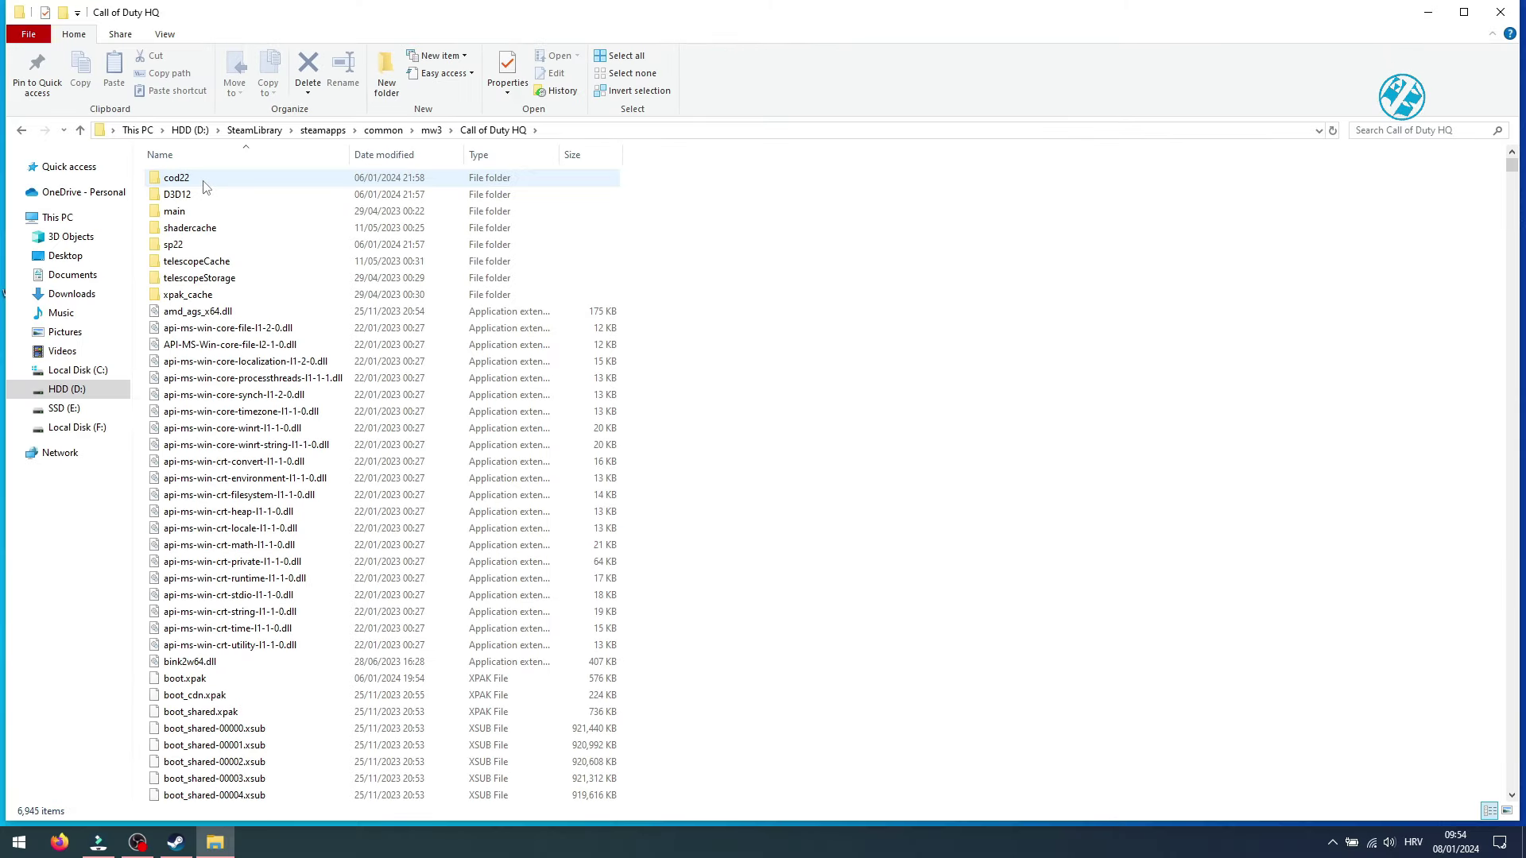
{"action": "scroll", "coordinate": [557, 477], "scroll_direction": "down", "scroll_amount": 6}
{"action": "scroll", "coordinate": [517, 465], "scroll_direction": "up", "scroll_amount": 6}
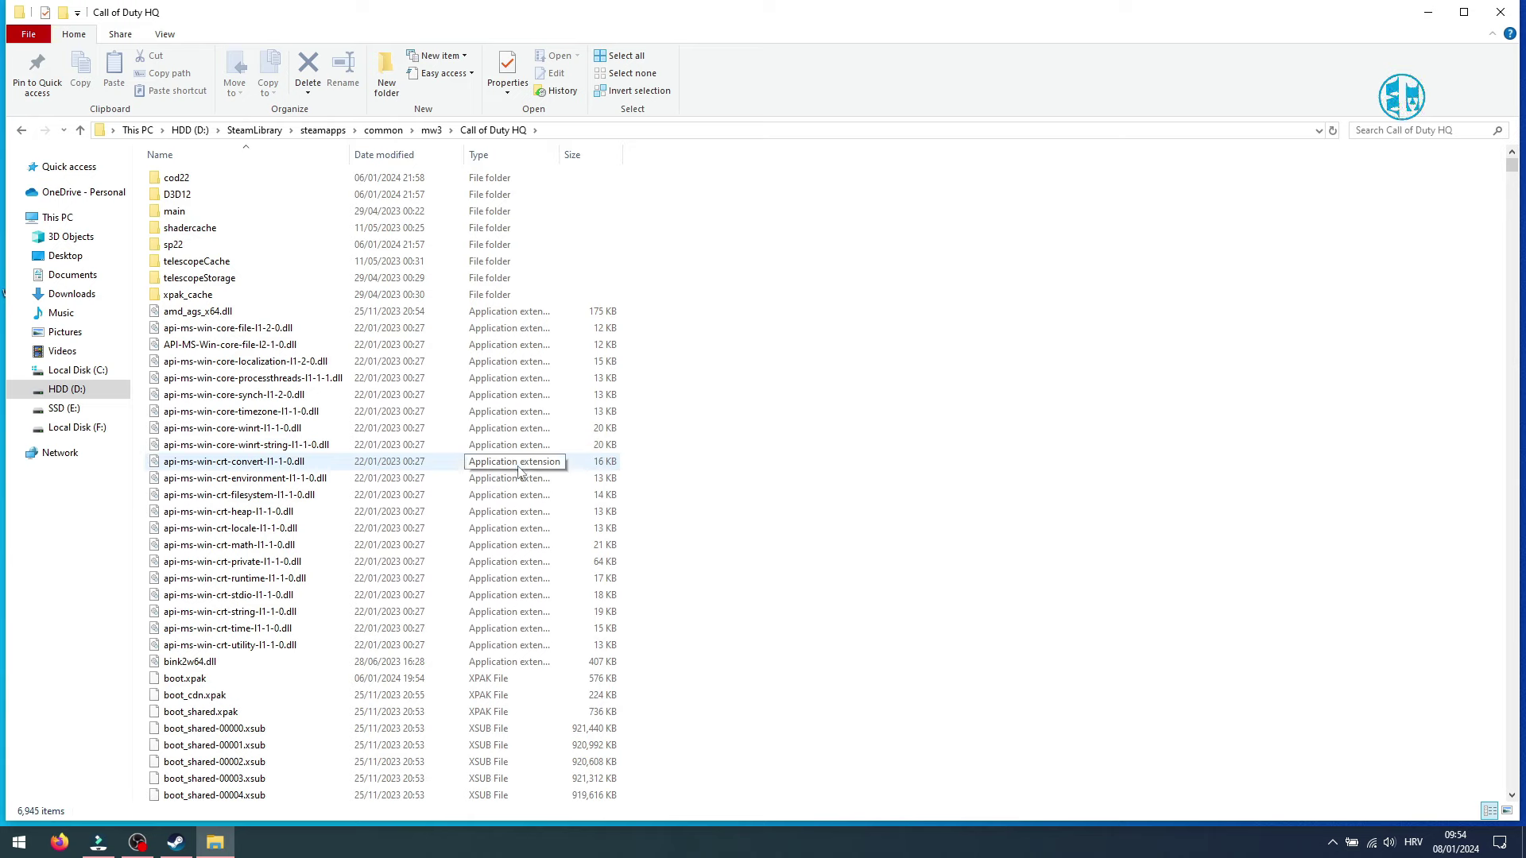
- Move all files from the Call of Duty HQ folder in mw3 into the Call of Duty HQ folder directly under common
{"action": "key", "text": "ctrl+a"}
{"action": "scroll", "coordinate": [518, 471], "scroll_direction": "down", "scroll_amount": 13}
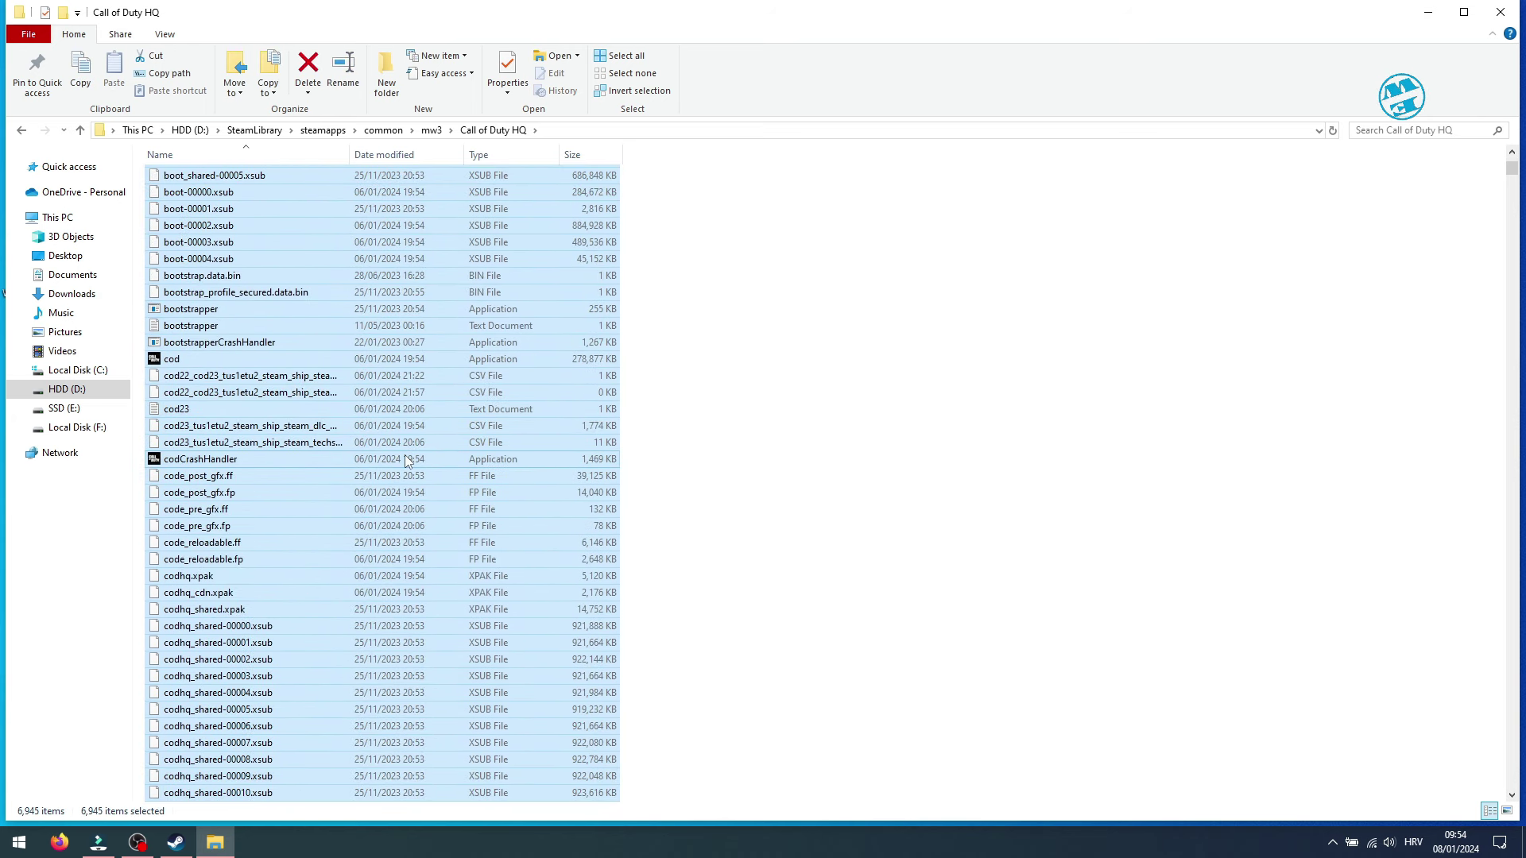
{"action": "right_click", "coordinate": [406, 461]}
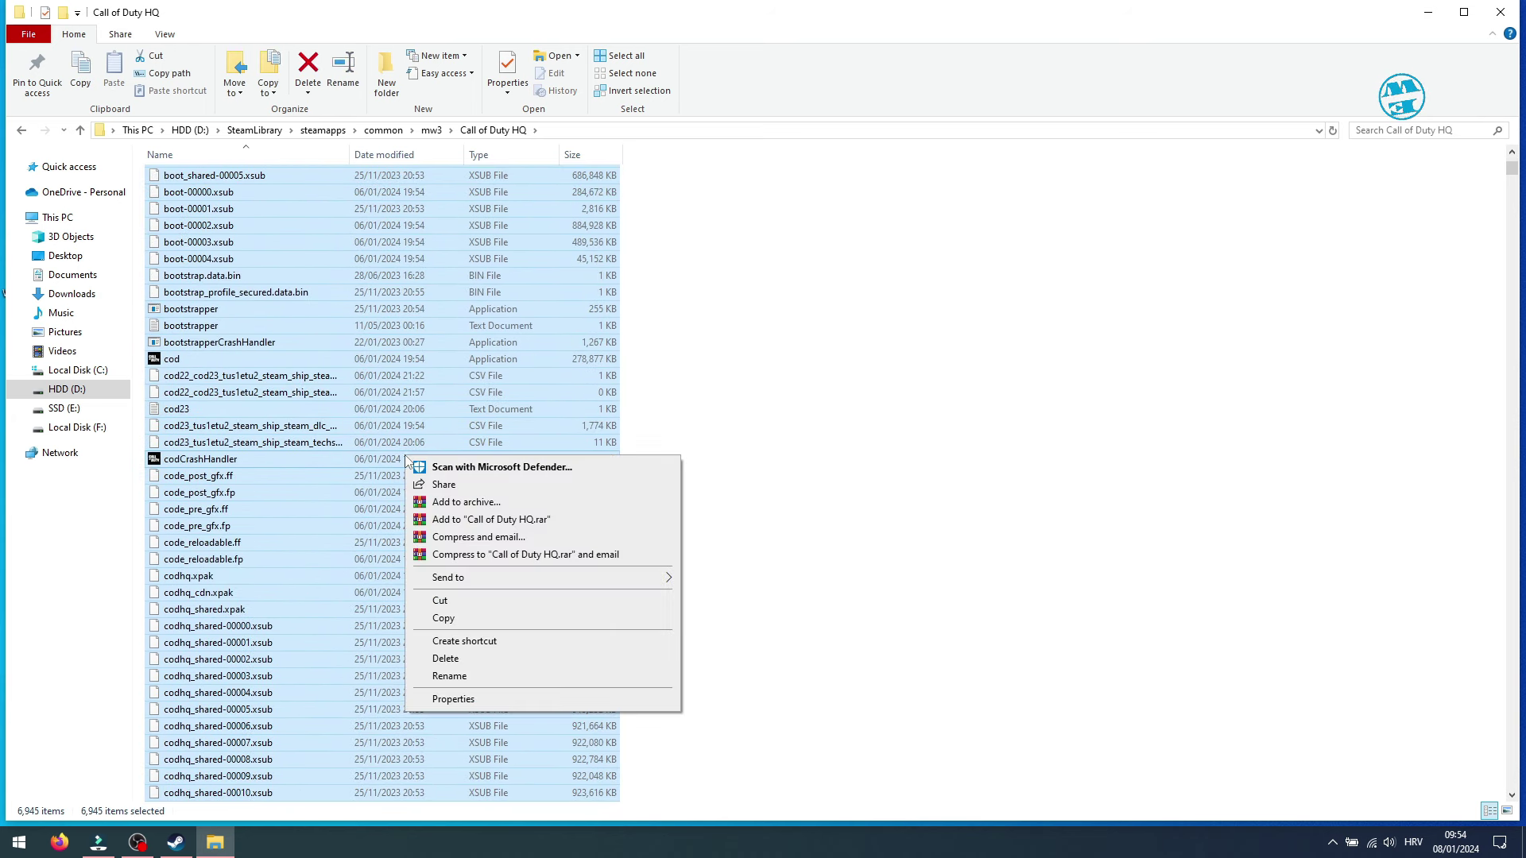
{"action": "left_click", "coordinate": [442, 602]}
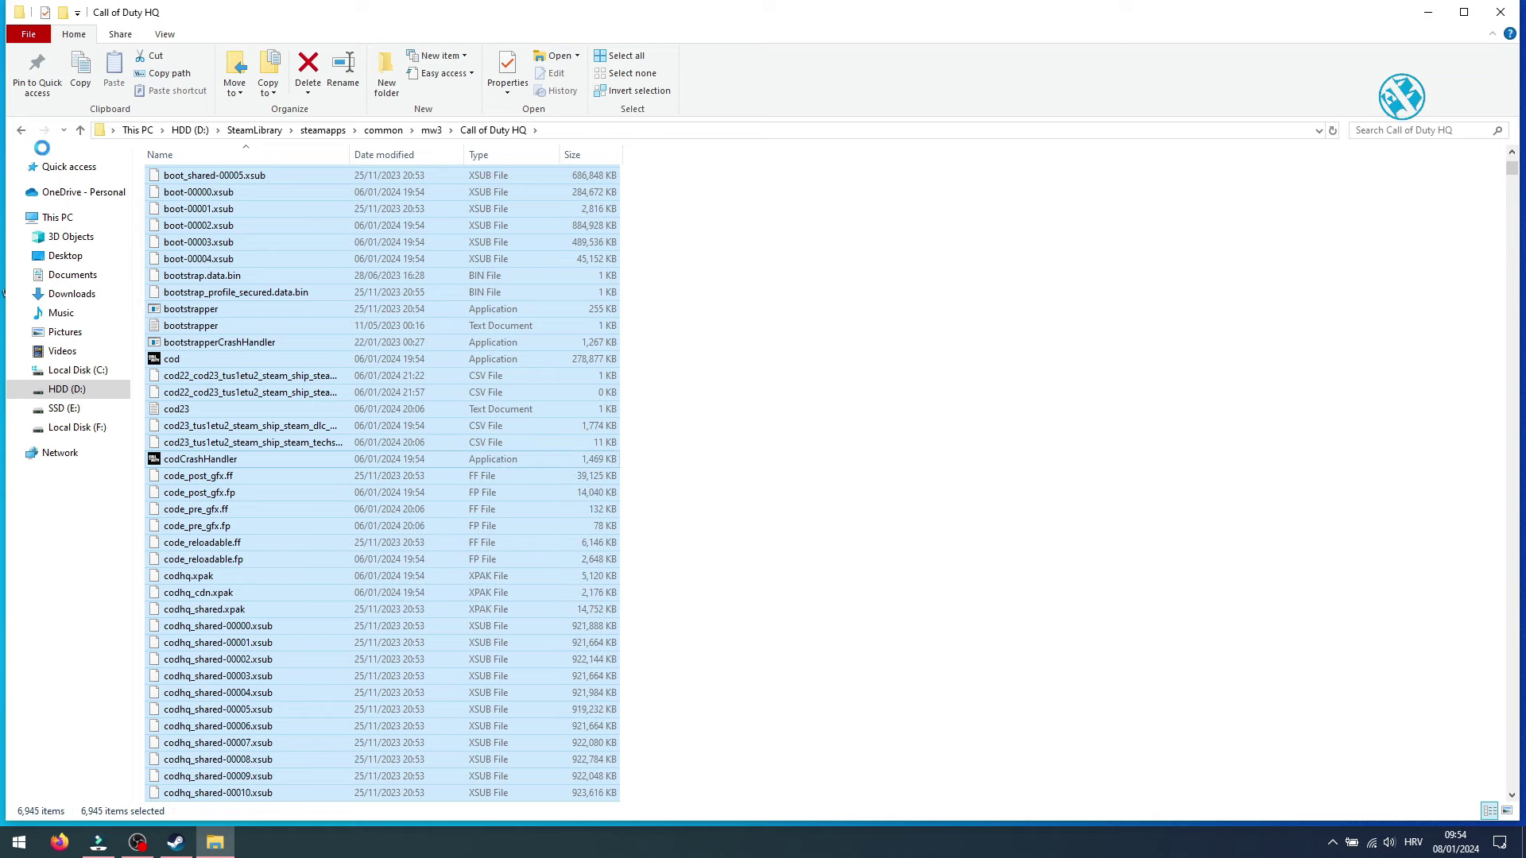
{"action": "left_click", "coordinate": [22, 131]}
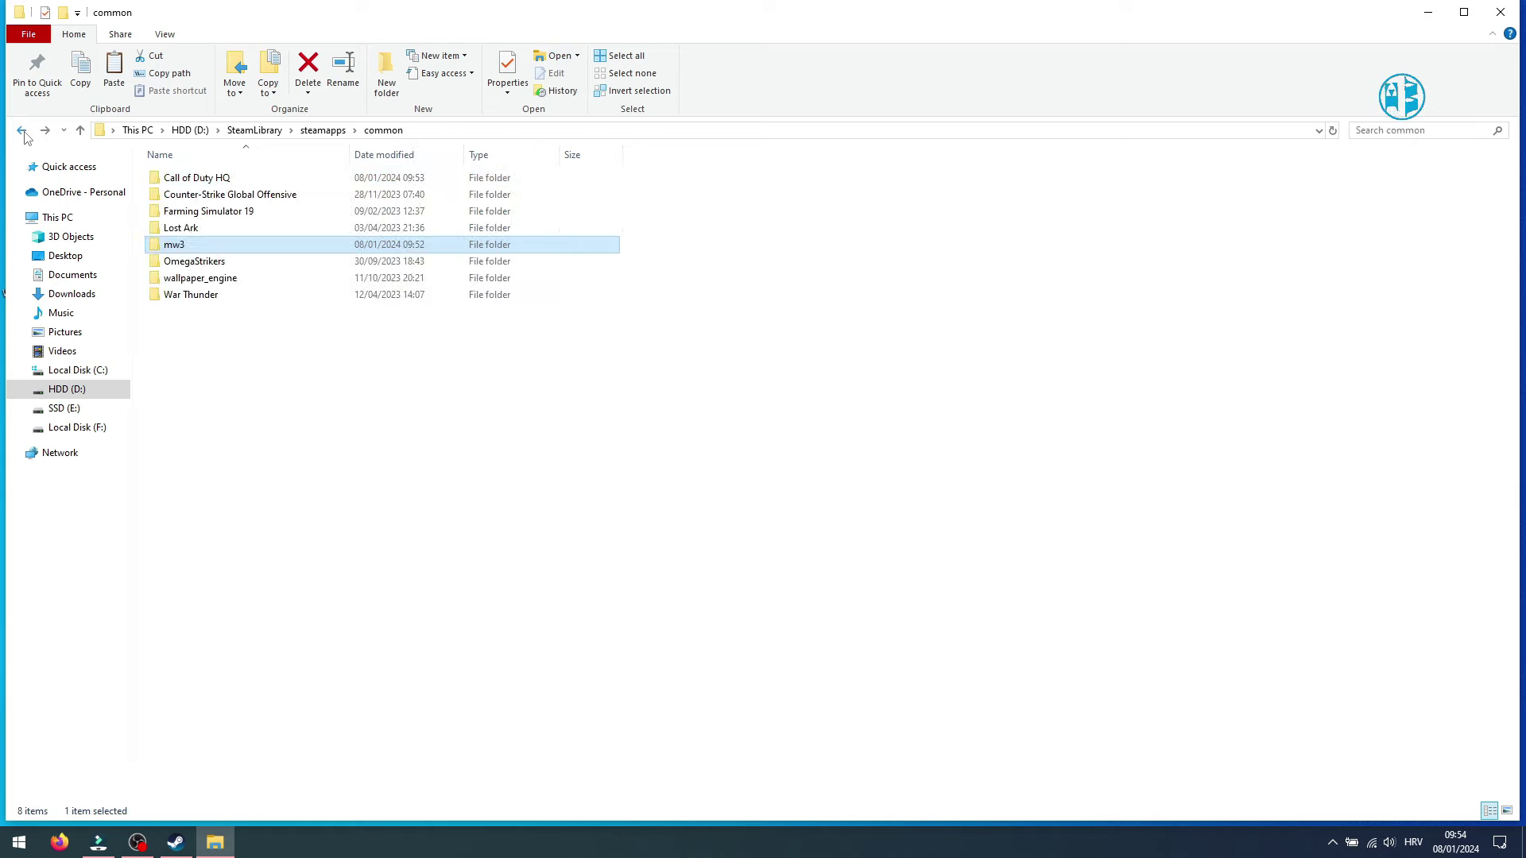
{"action": "double_click", "coordinate": [199, 184]}
{"action": "right_click", "coordinate": [255, 246]}
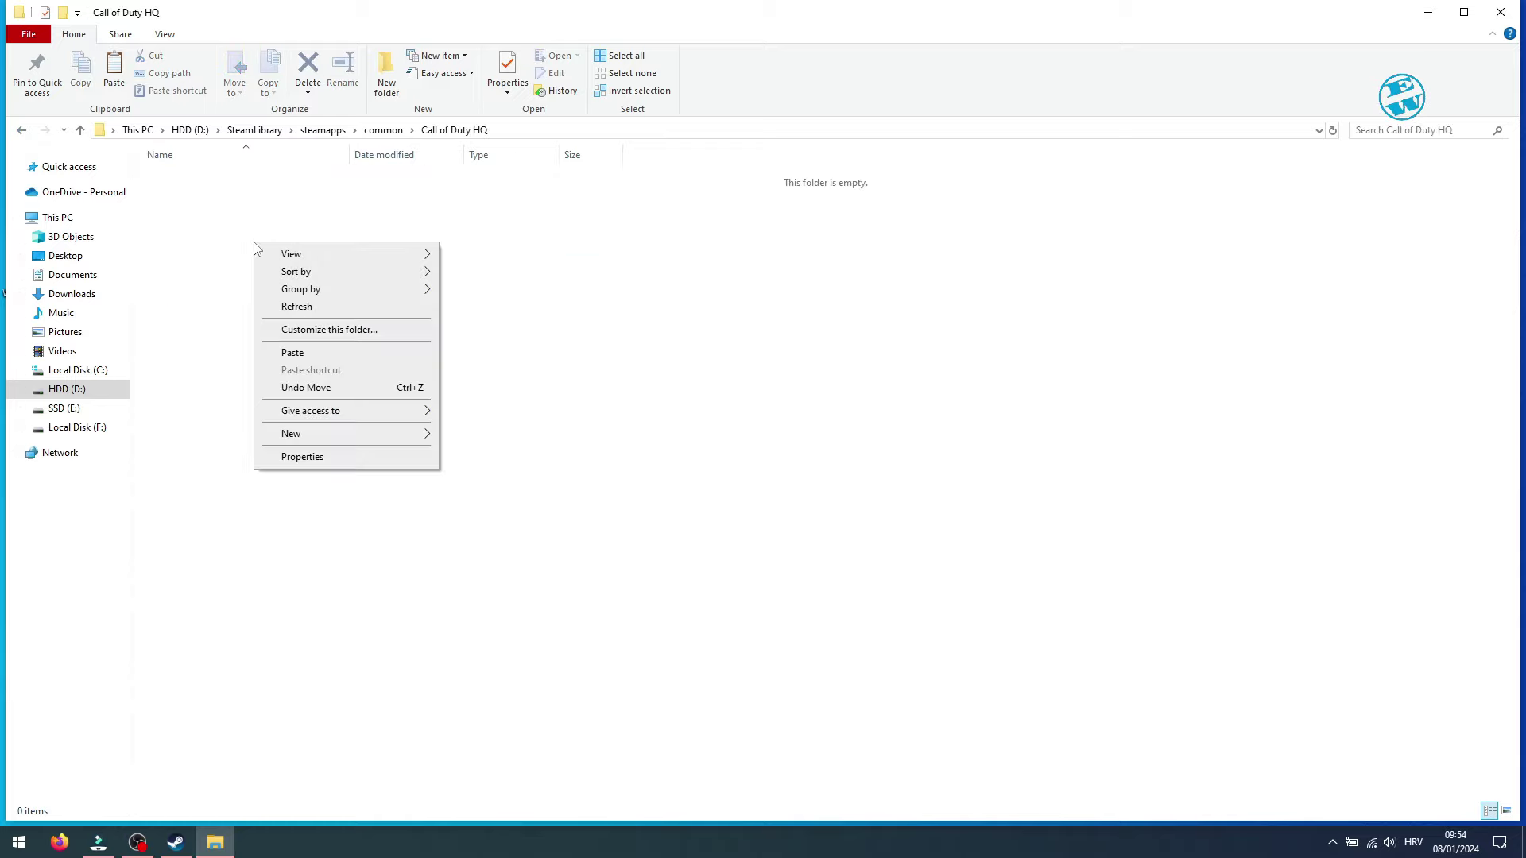
{"action": "left_click", "coordinate": [285, 358]}
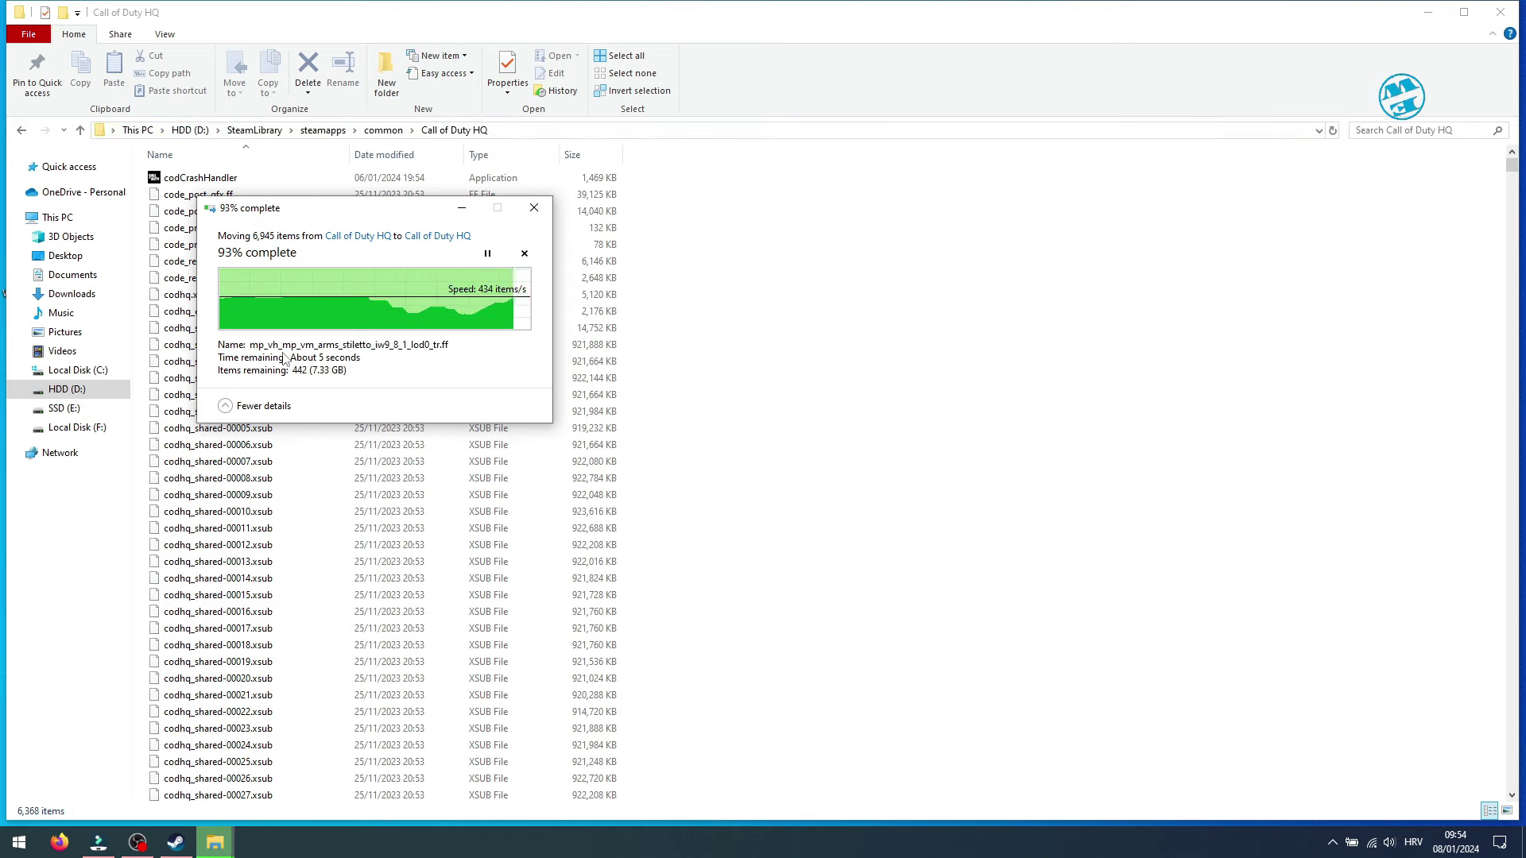
- Delete the mw3 folder from the common folder and close the File Explorer window
{"action": "left_click", "coordinate": [22, 131]}
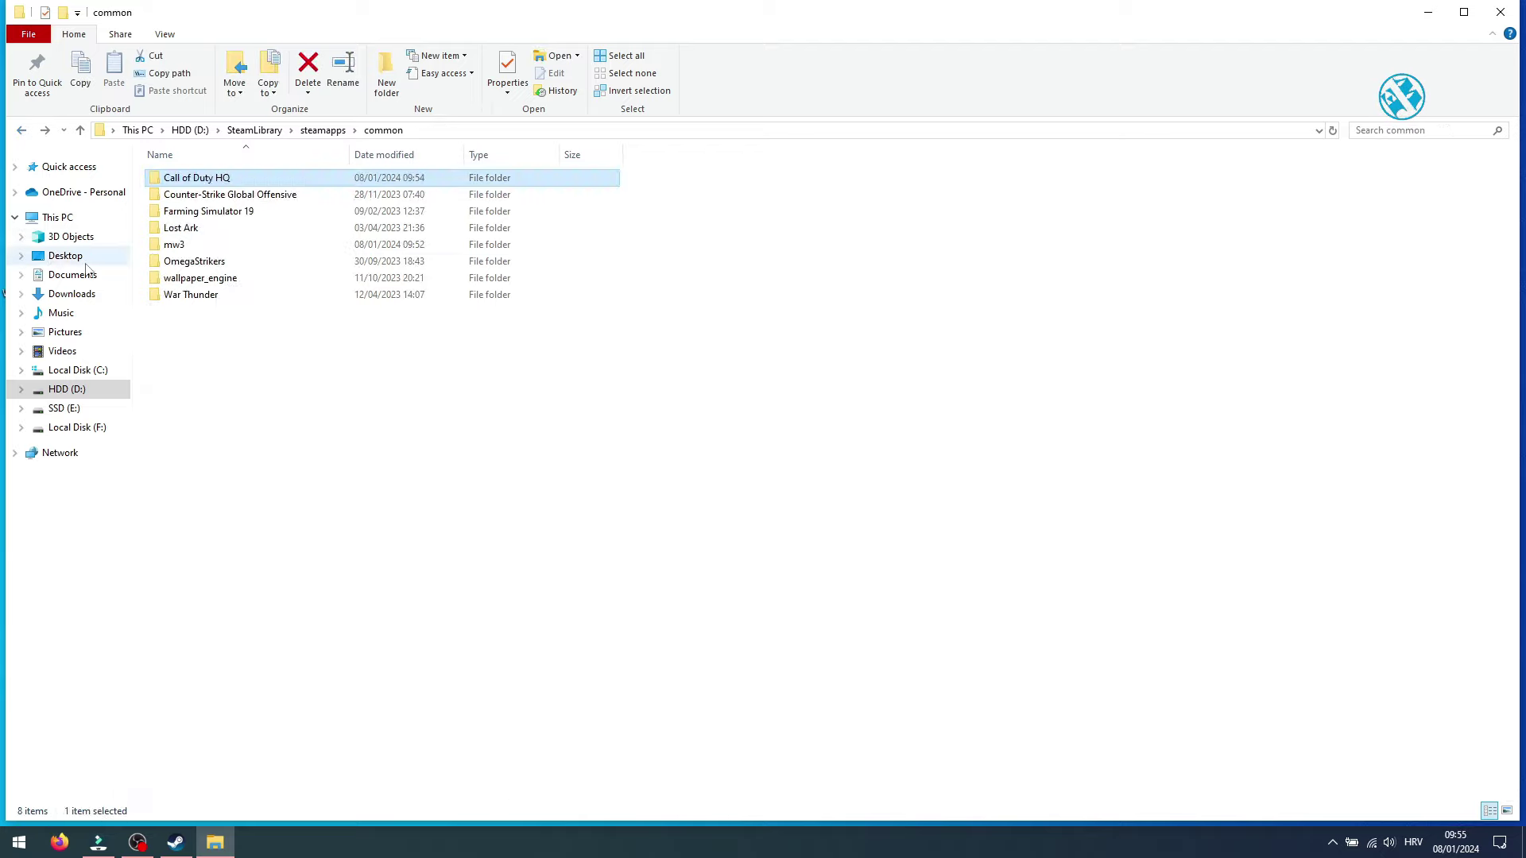
{"action": "right_click", "coordinate": [182, 247]}
{"action": "left_click", "coordinate": [232, 598]}
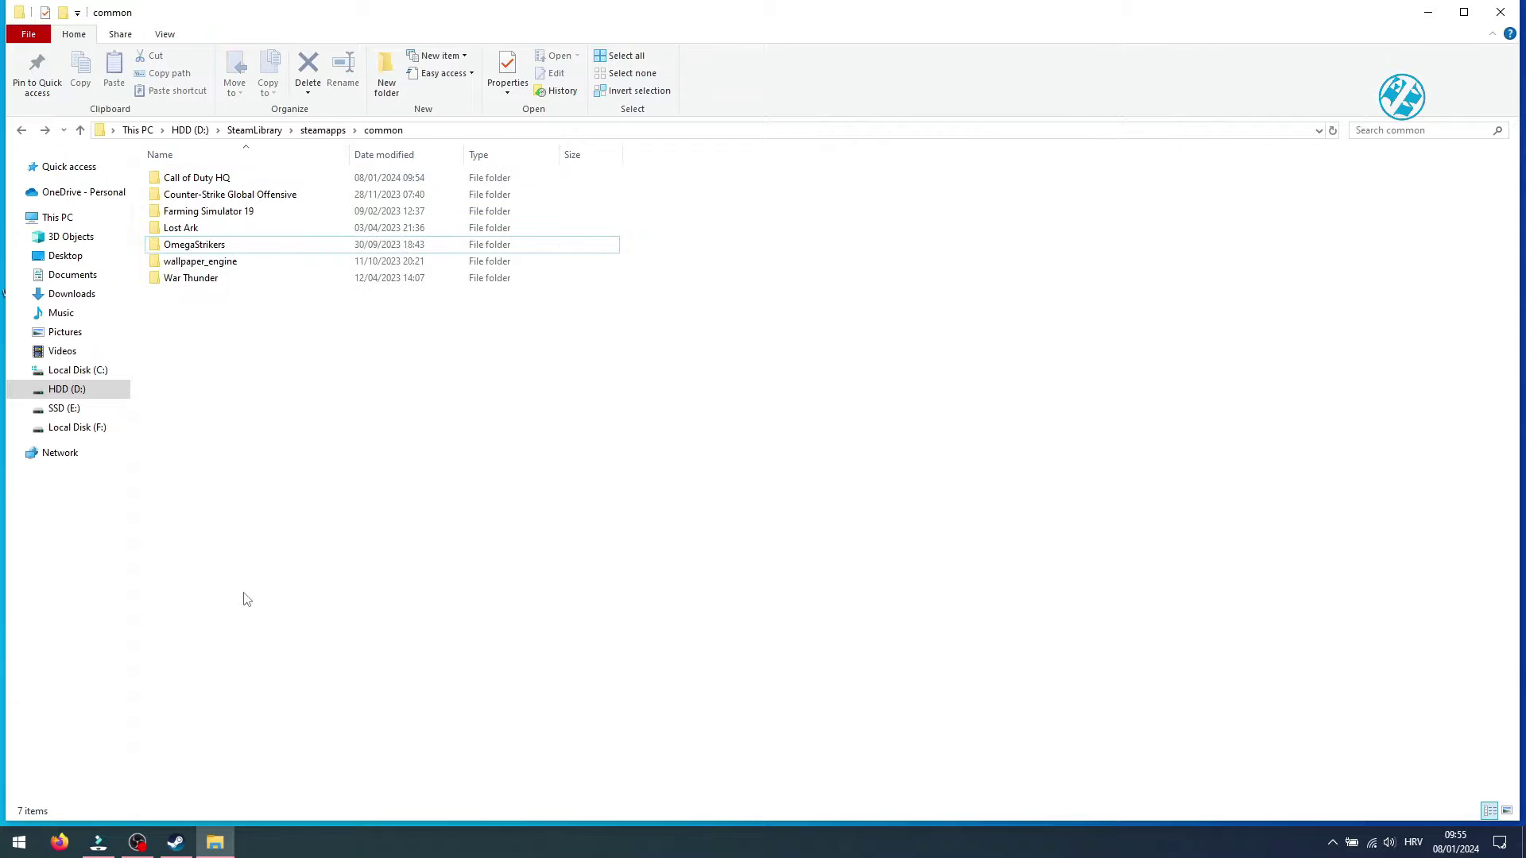
{"action": "left_click", "coordinate": [1500, 11]}
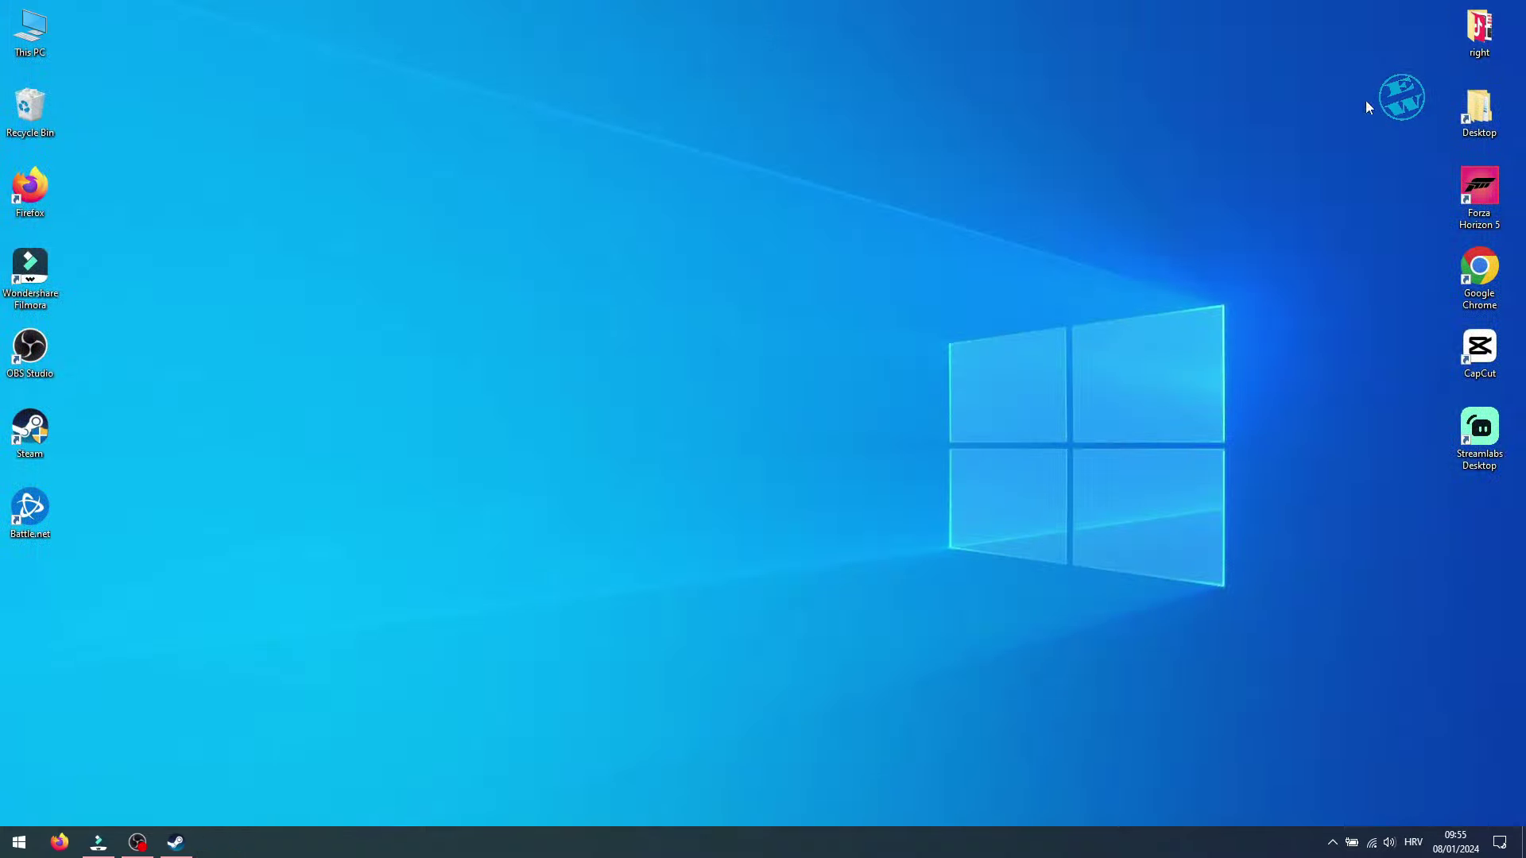
- Switch to Steam and install Call of Duty to HDD (D:)
{"action": "left_click", "coordinate": [176, 842]}
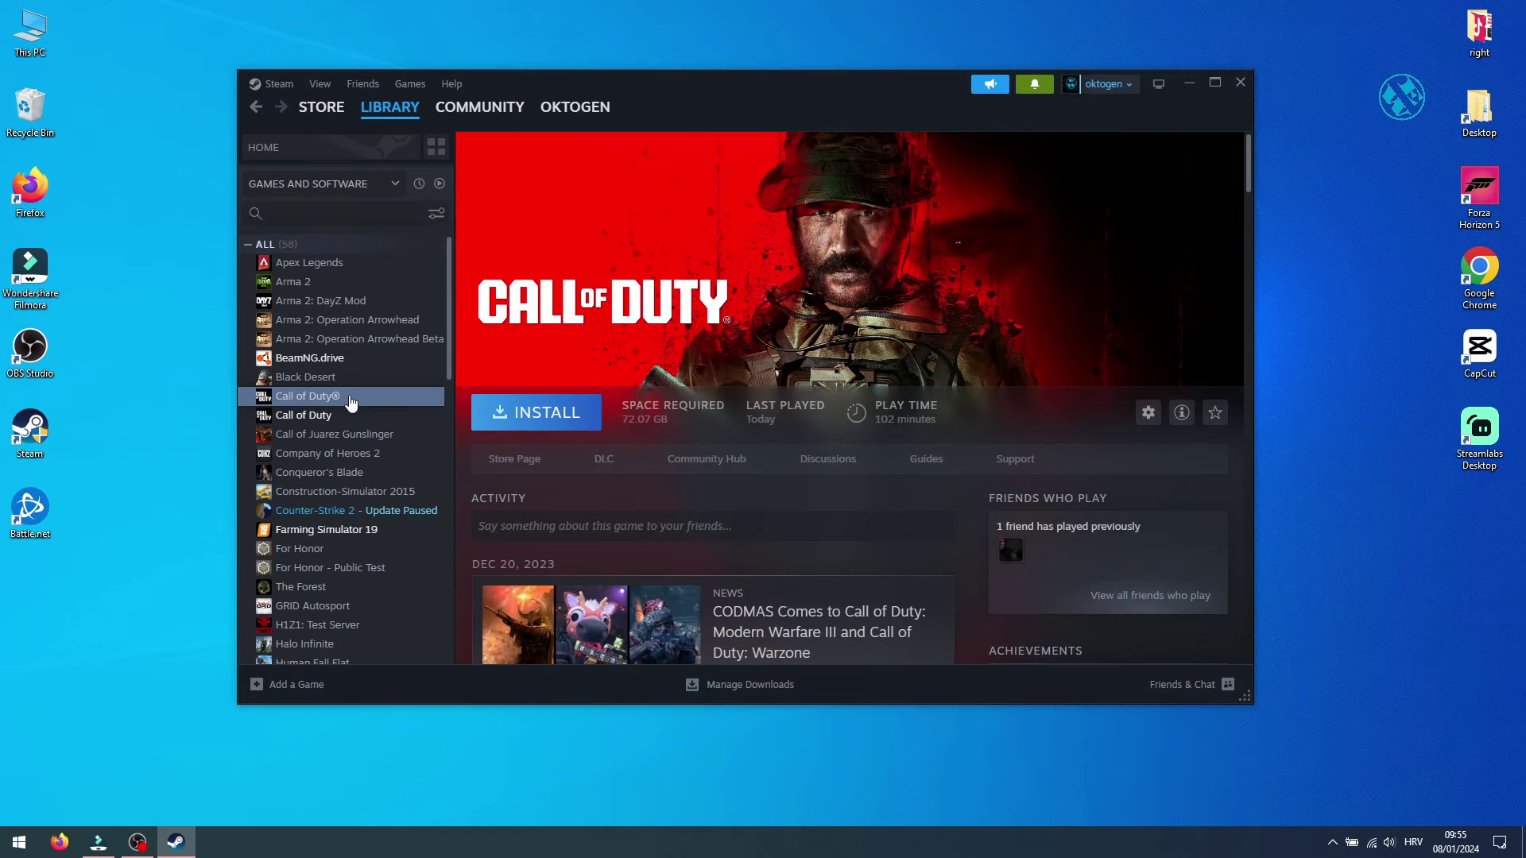
{"action": "left_click", "coordinate": [531, 418]}
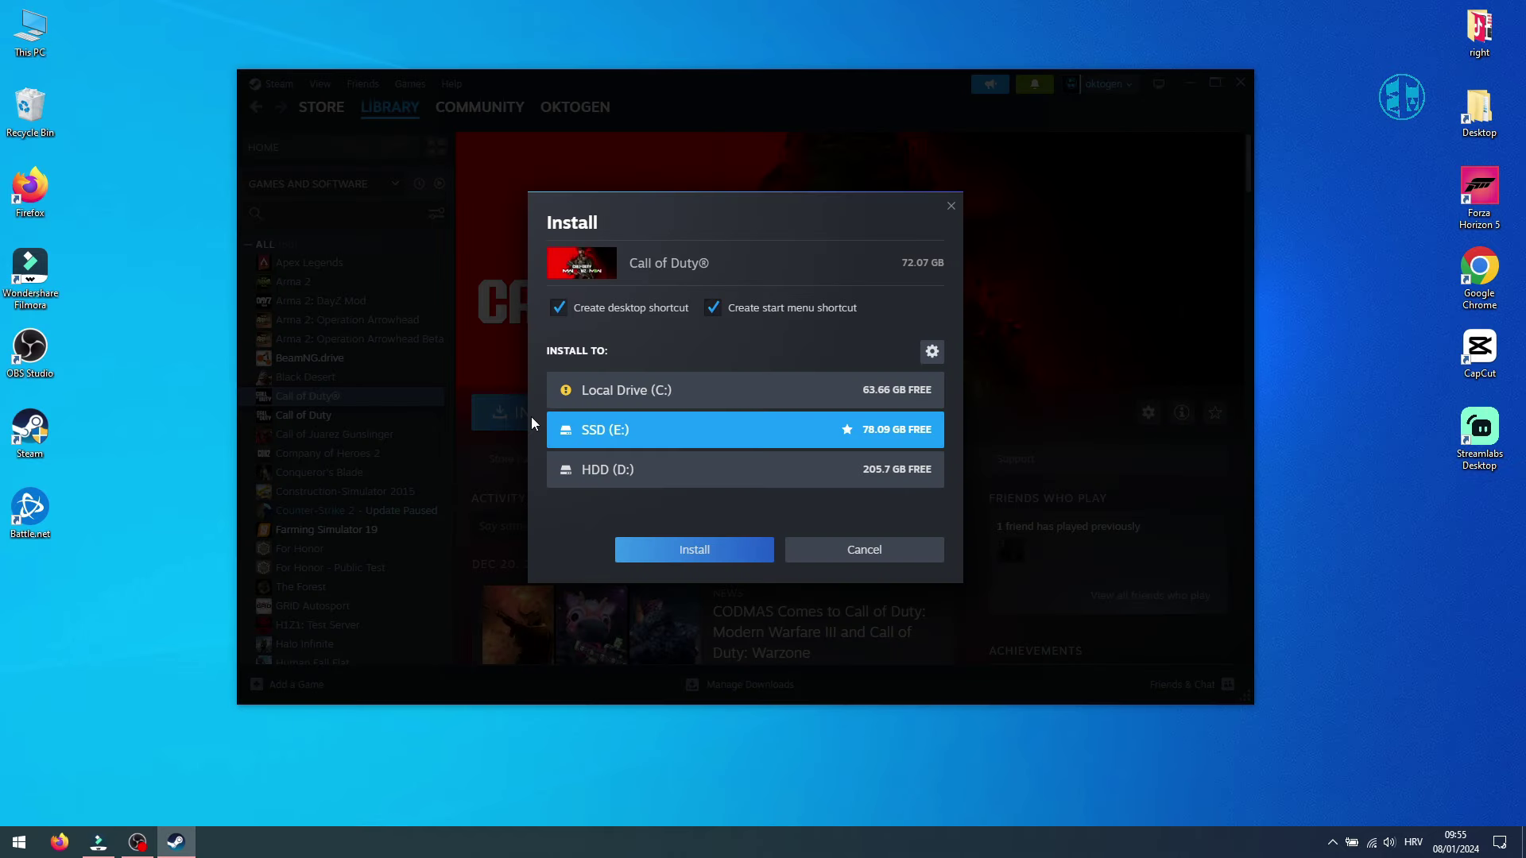
{"action": "left_click", "coordinate": [625, 476]}
{"action": "left_click", "coordinate": [694, 550]}
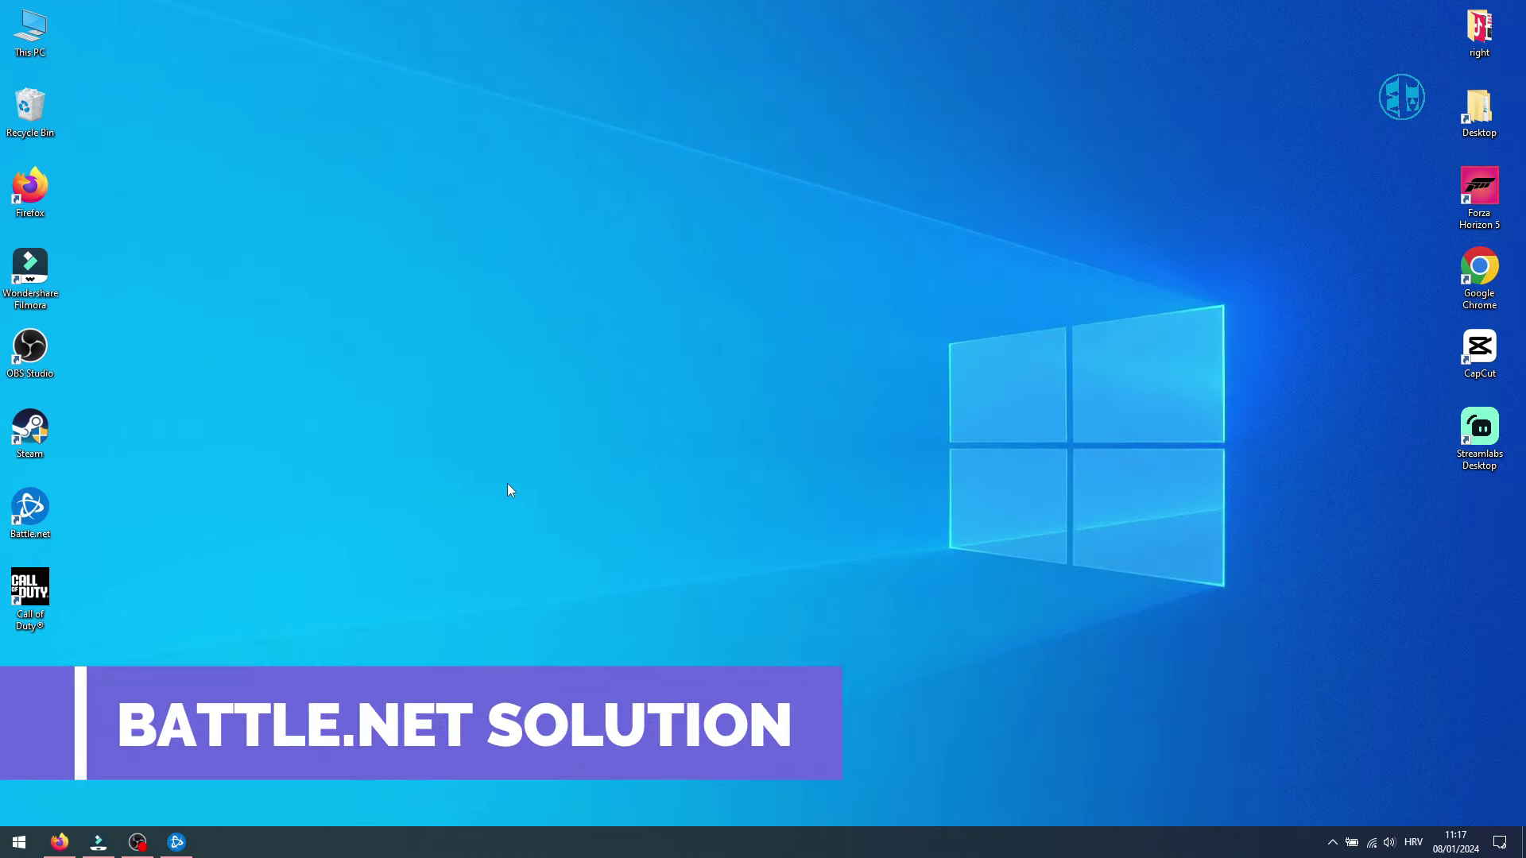
- Switch to Battle.net, show the Call of Duty installation in File Explorer and open its _retail_ folder
{"action": "left_click", "coordinate": [176, 842]}
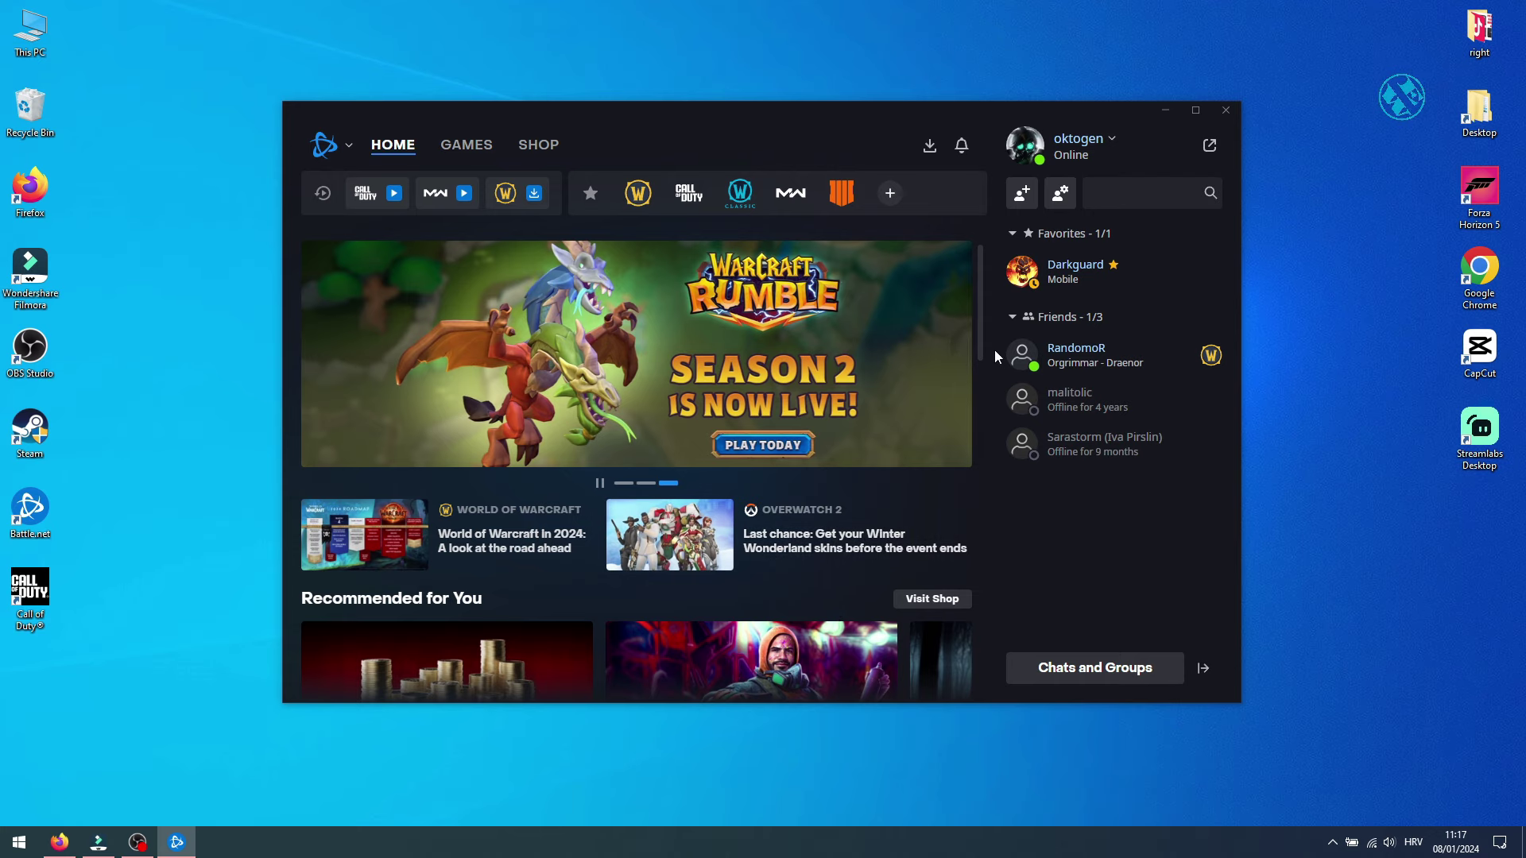
{"action": "left_click", "coordinate": [682, 194]}
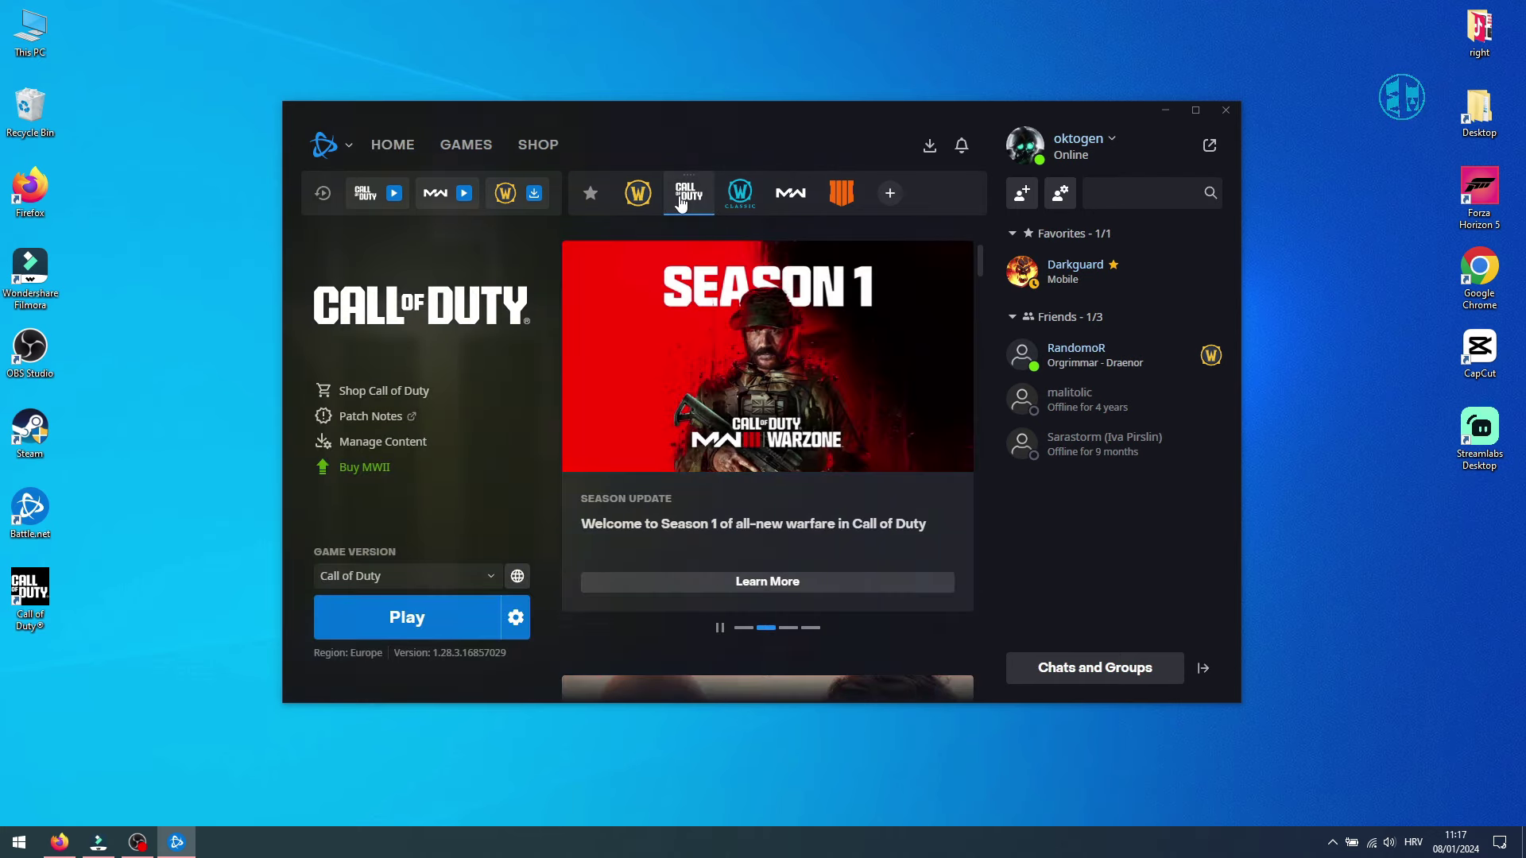
{"action": "left_click", "coordinate": [517, 626]}
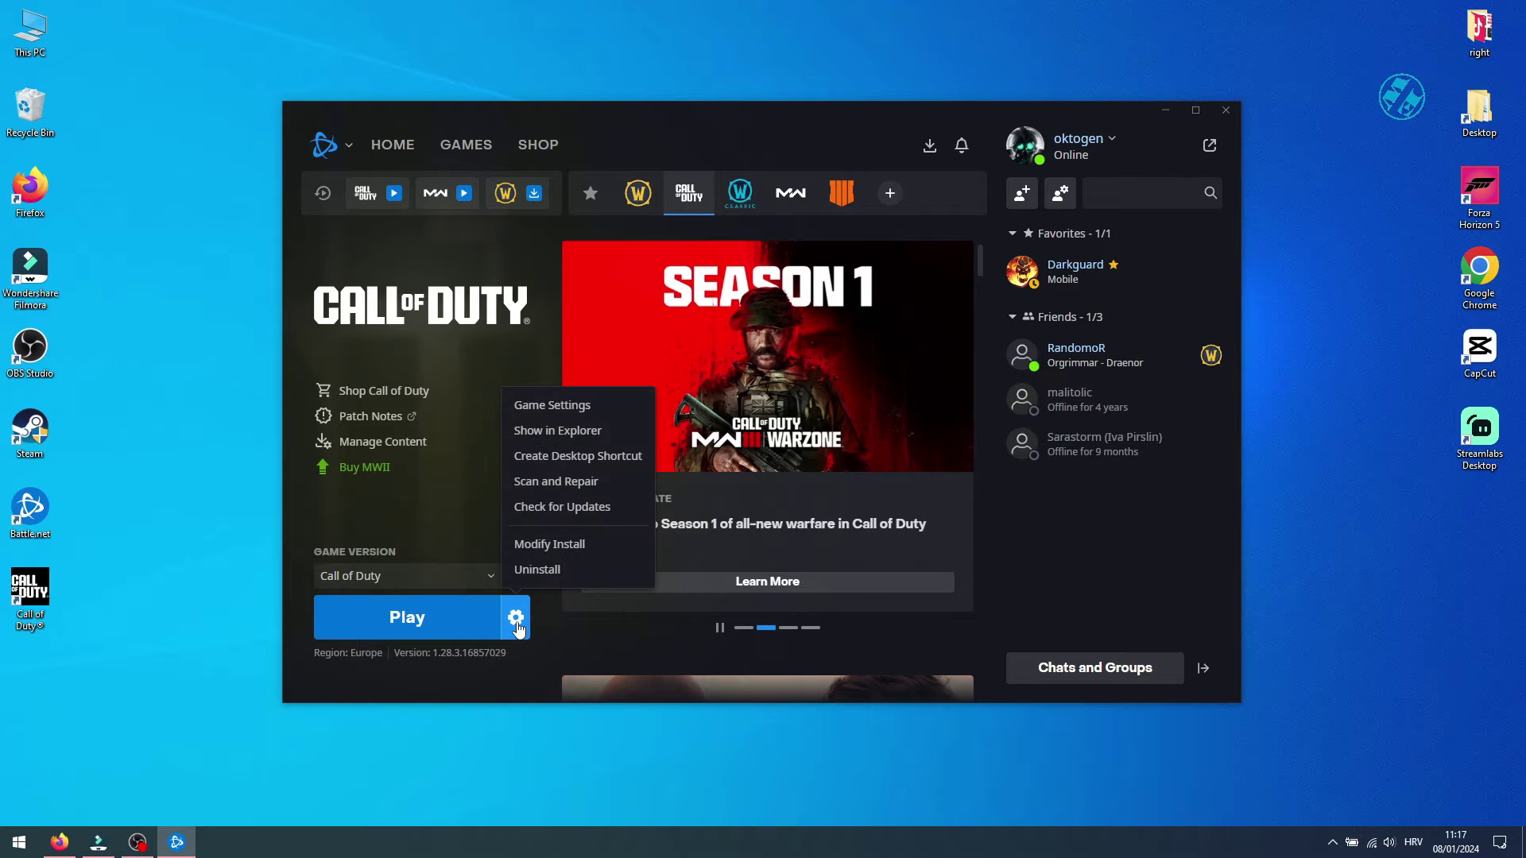
{"action": "left_click", "coordinate": [558, 433]}
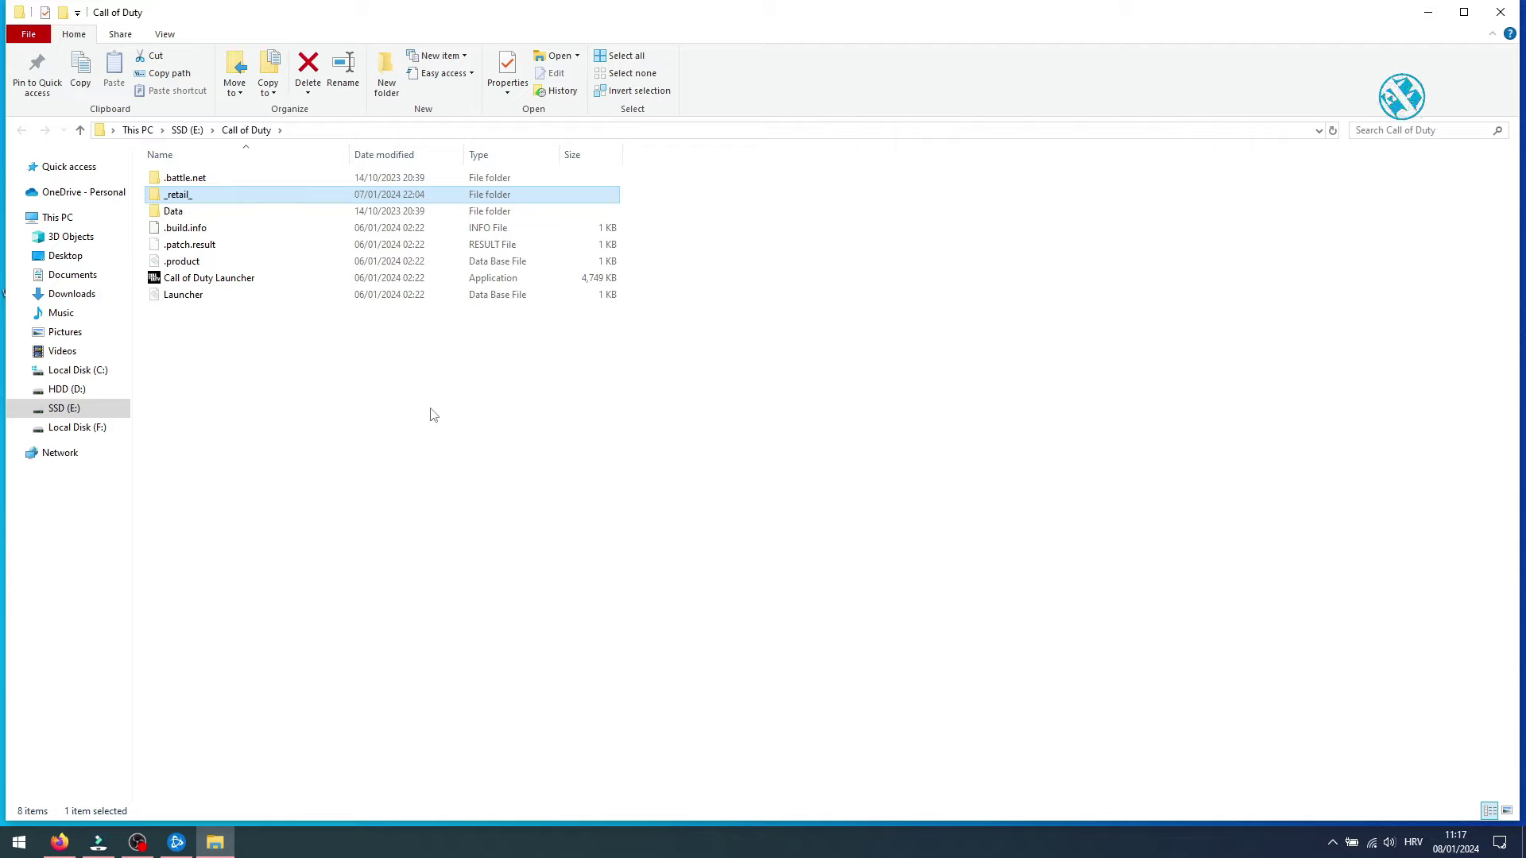
{"action": "double_click", "coordinate": [198, 197]}
{"action": "scroll", "coordinate": [268, 322], "scroll_direction": "down", "scroll_amount": 5}
{"action": "scroll", "coordinate": [267, 321], "scroll_direction": "down", "scroll_amount": 2}
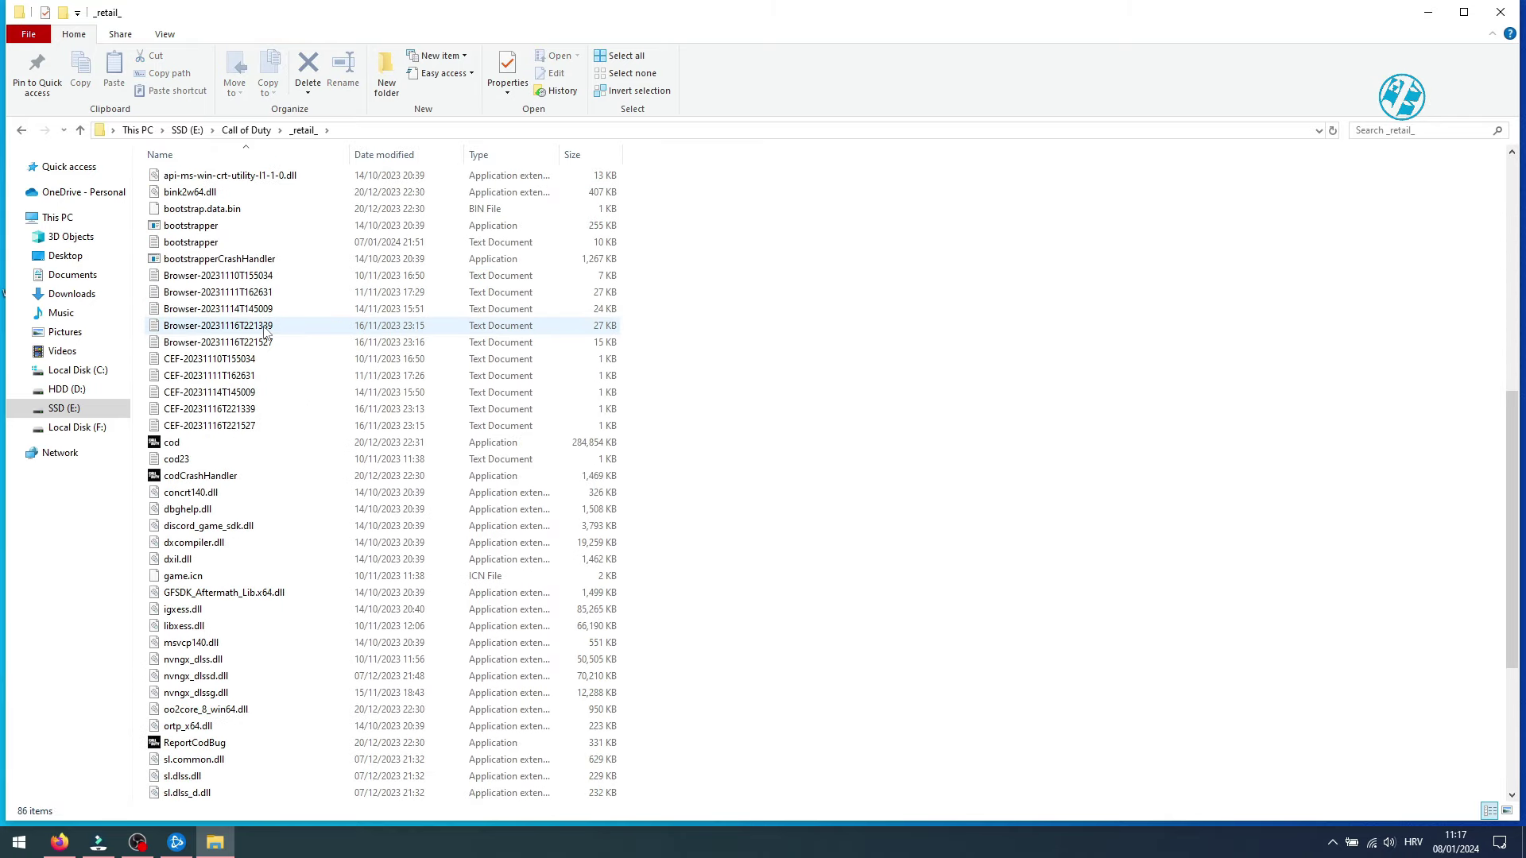
- Open the properties of the cod application and enable Disable fullscreen optimizations and Run this program as an administrator in its compatibility settings
{"action": "left_click", "coordinate": [205, 444]}
{"action": "right_click", "coordinate": [205, 447]}
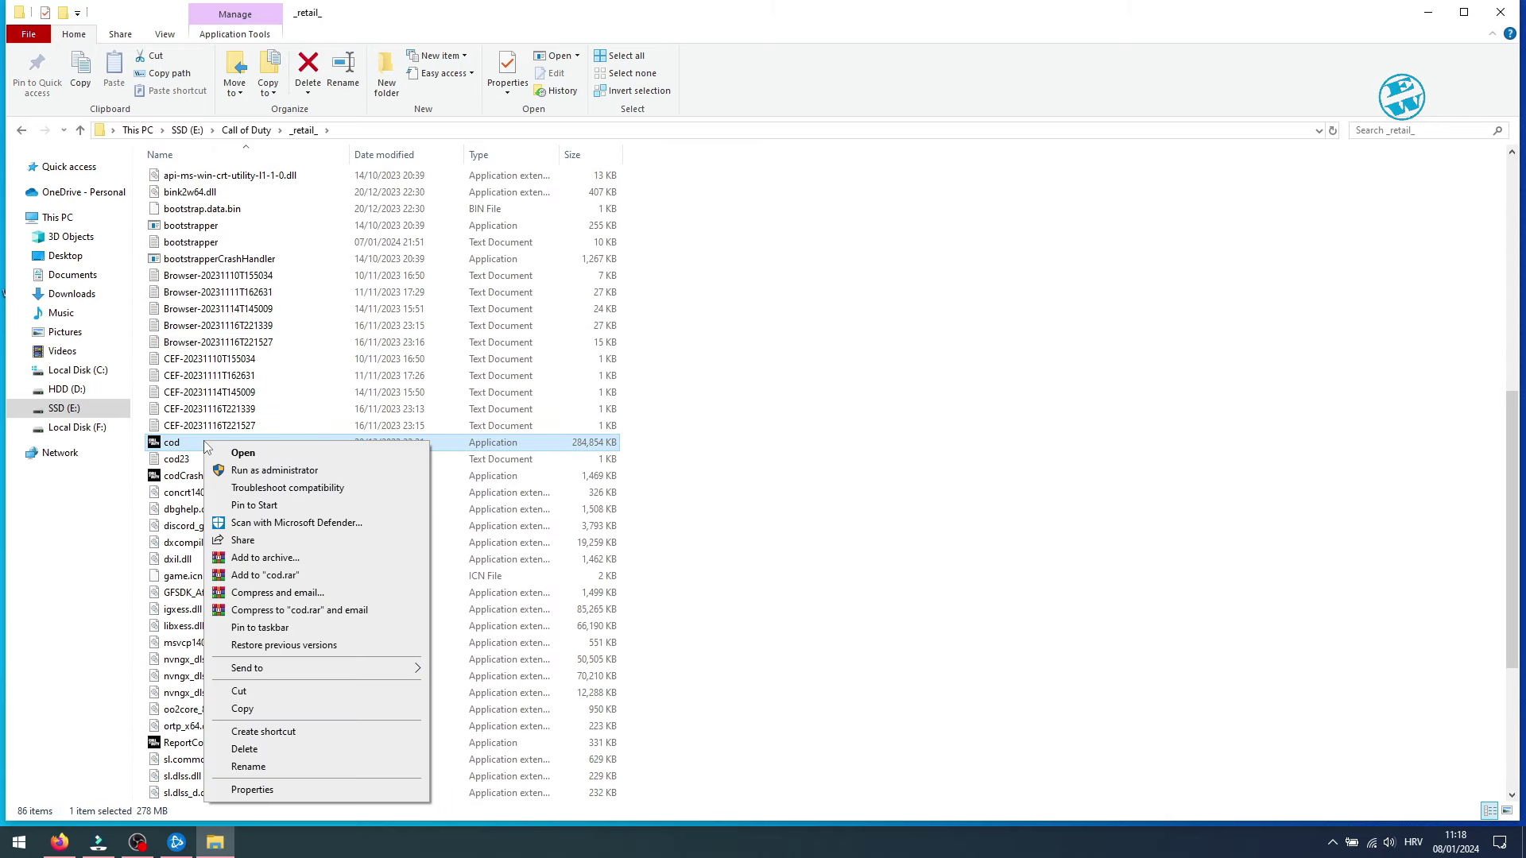
{"action": "left_click", "coordinate": [269, 790]}
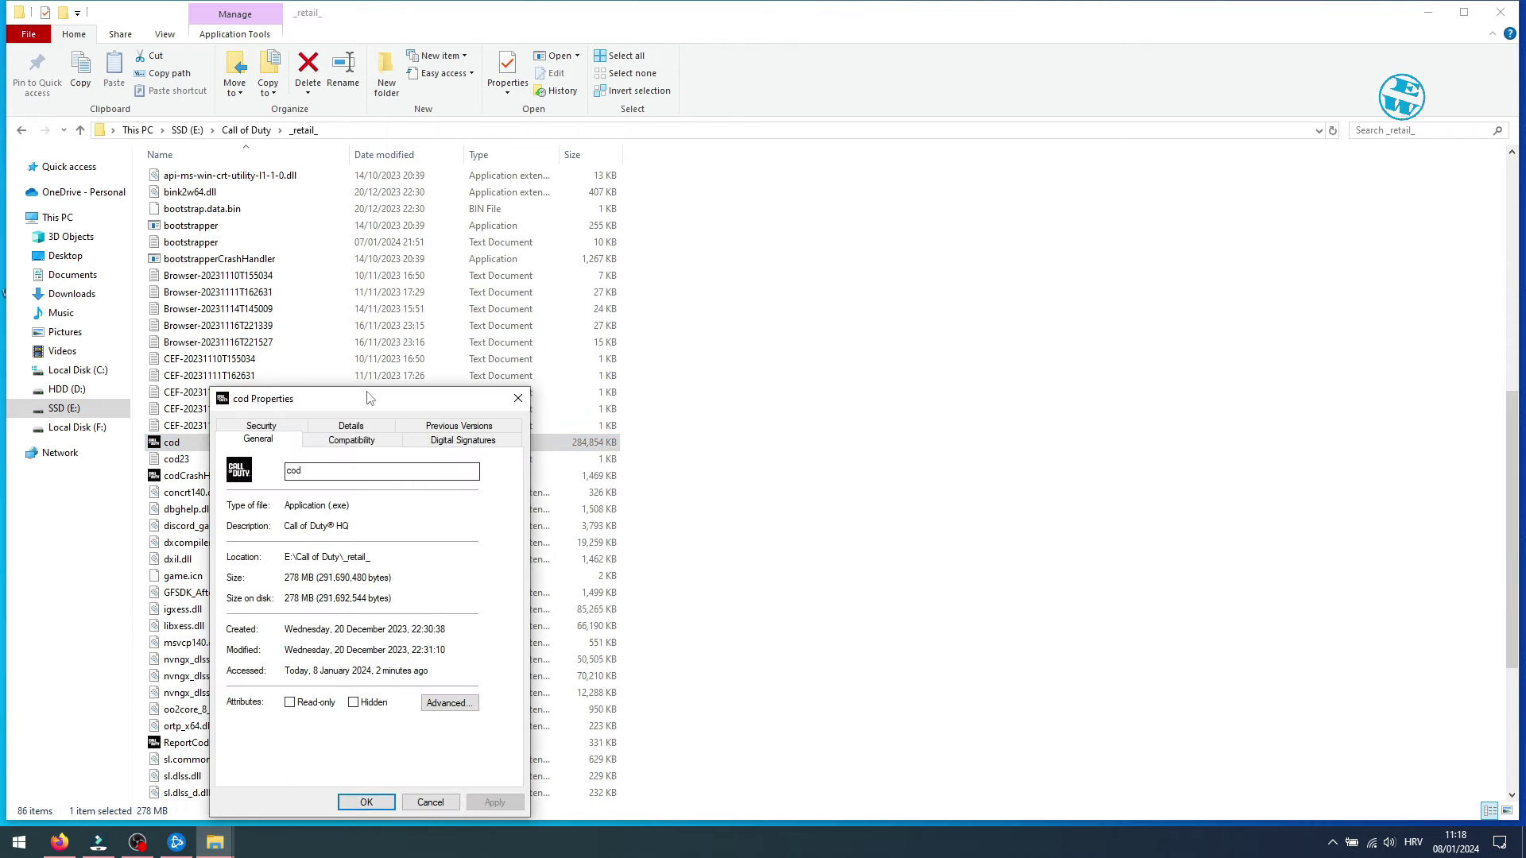
{"action": "left_click_drag", "start_coordinate": [380, 403], "coordinate": [809, 221]}
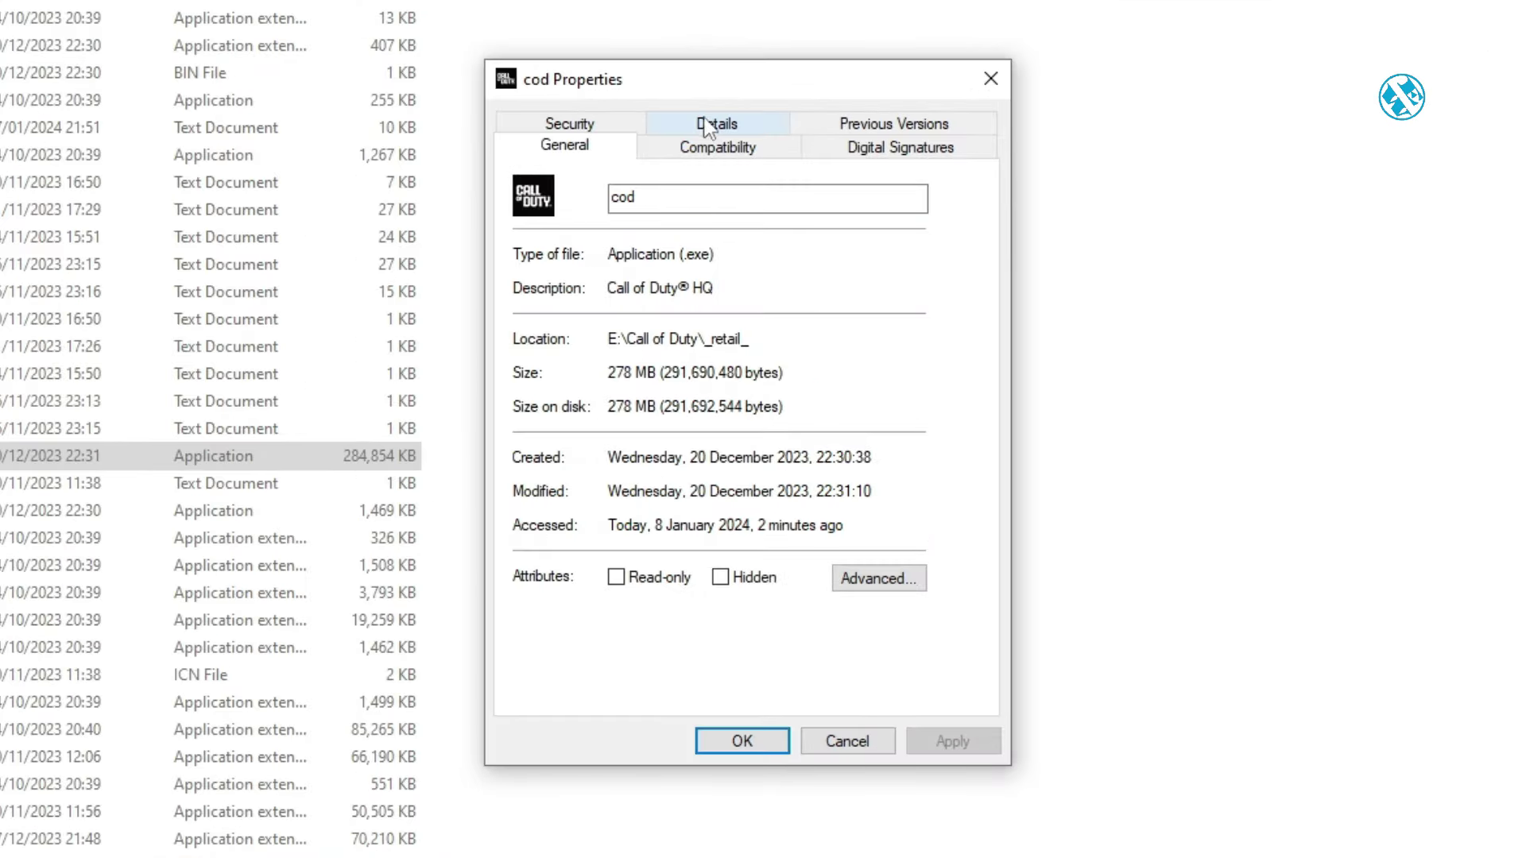
{"action": "left_click", "coordinate": [738, 151]}
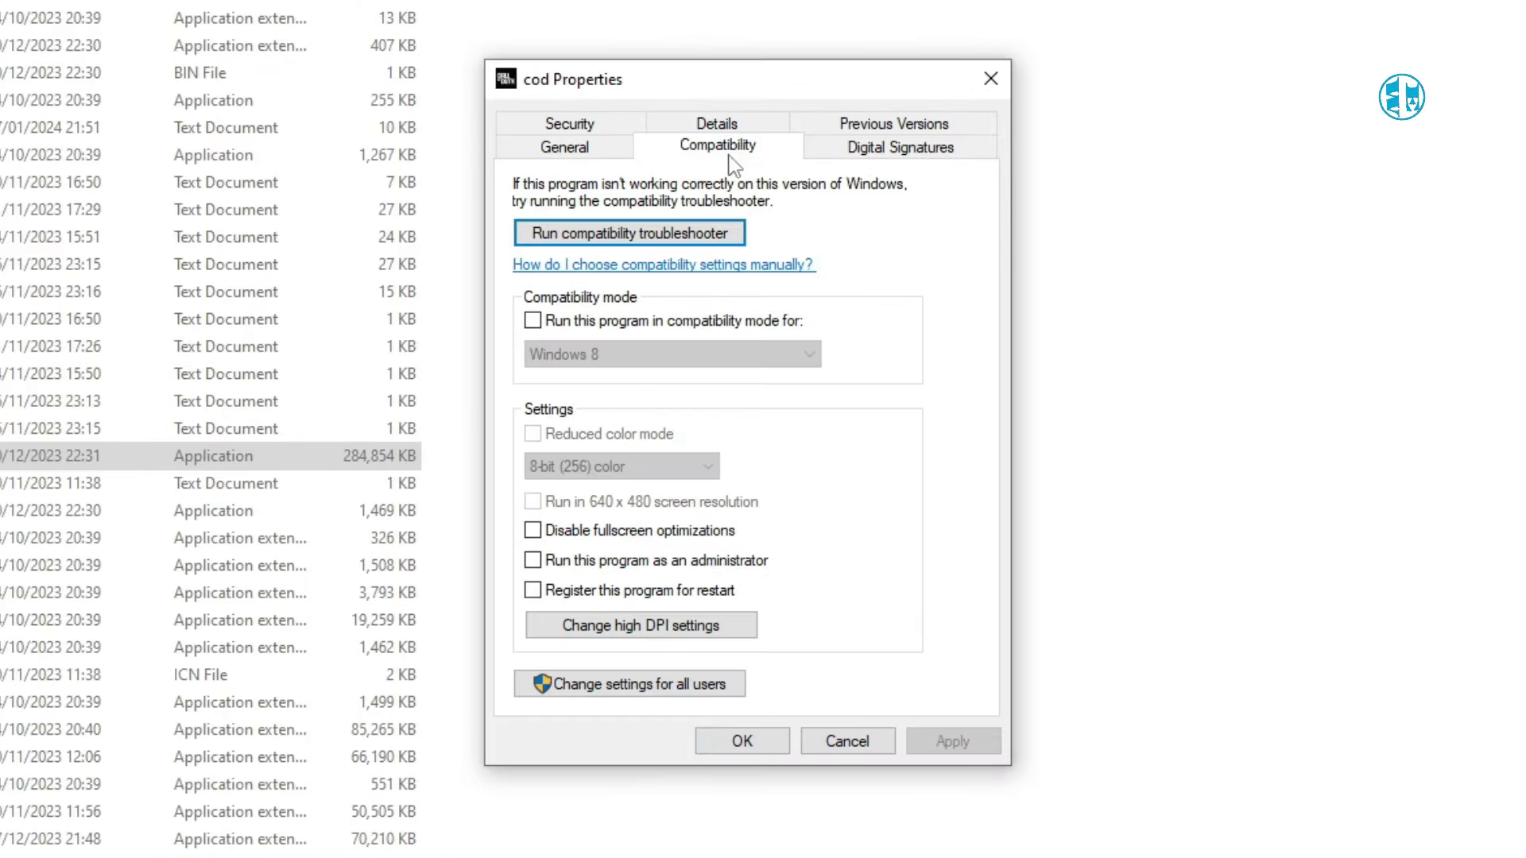
{"action": "left_click", "coordinate": [534, 531]}
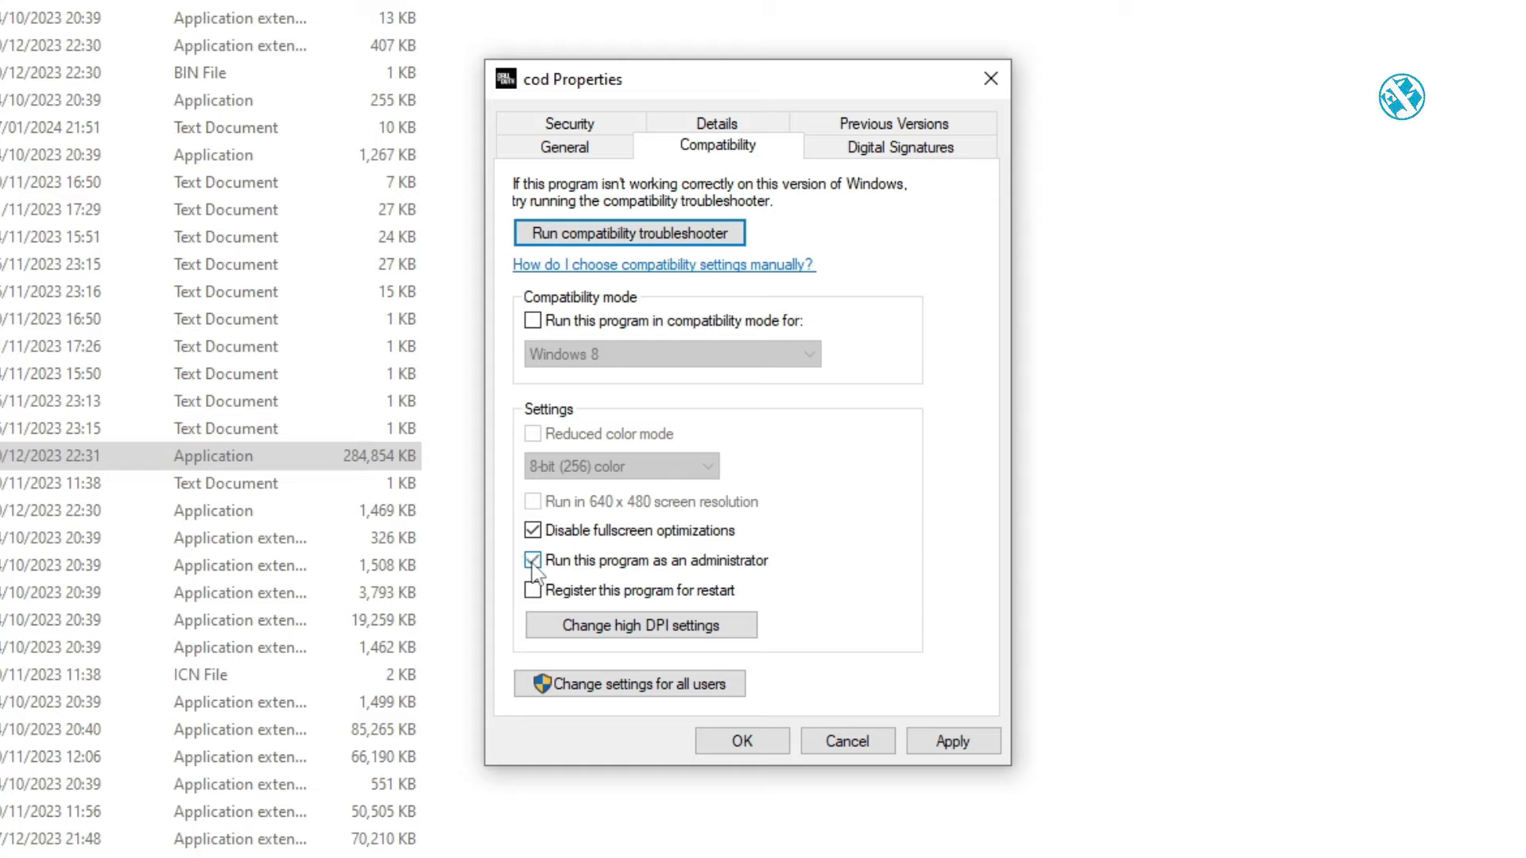
- Enable the program DPI scaling fix and the high DPI scaling override performed by Application for cod, and apply the properties
{"action": "left_click", "coordinate": [619, 629]}
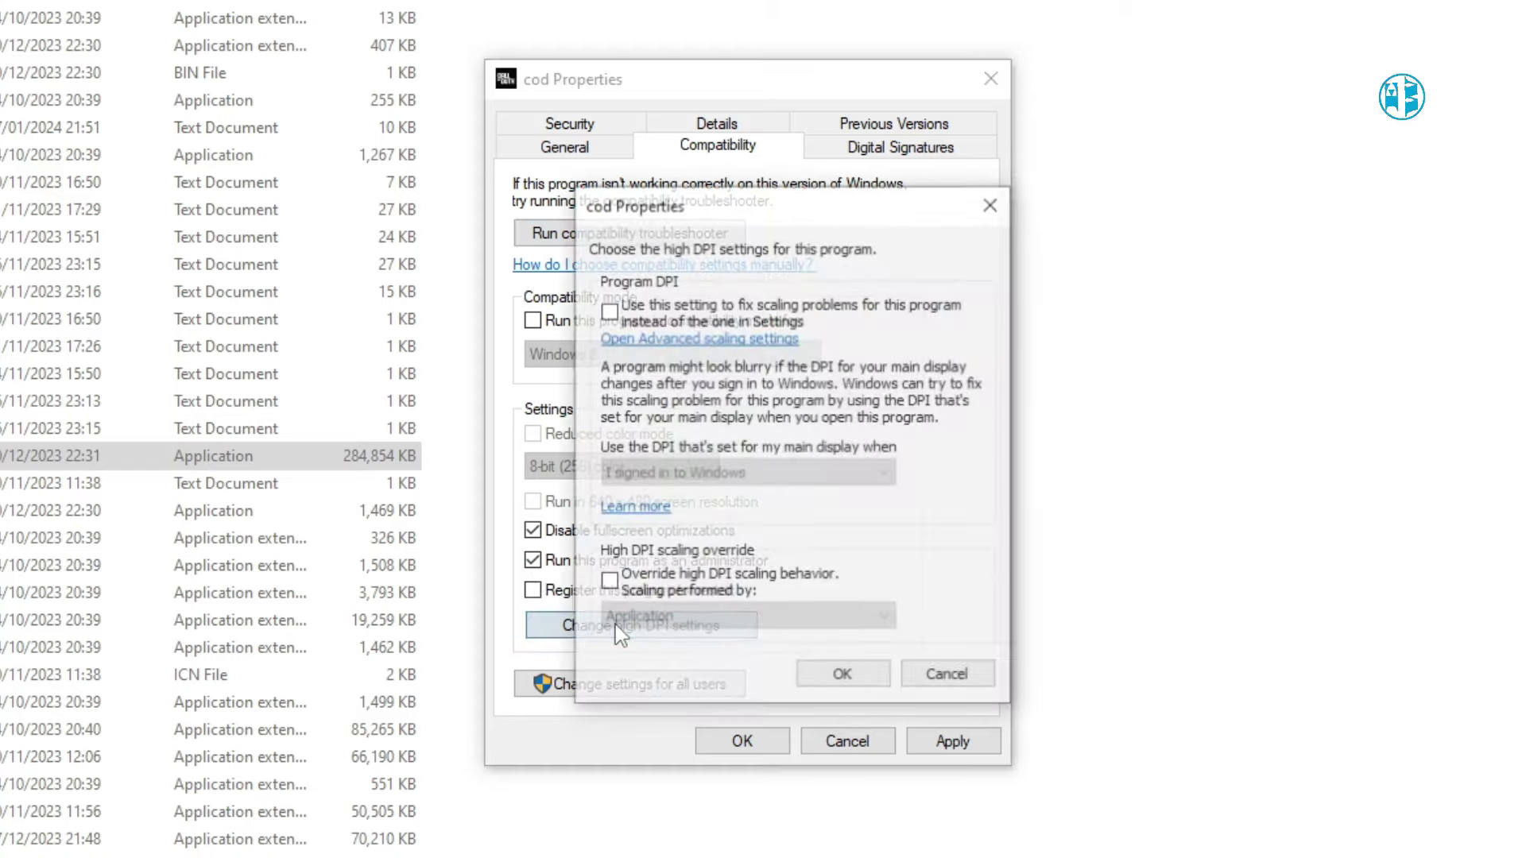
{"action": "left_click", "coordinate": [609, 311]}
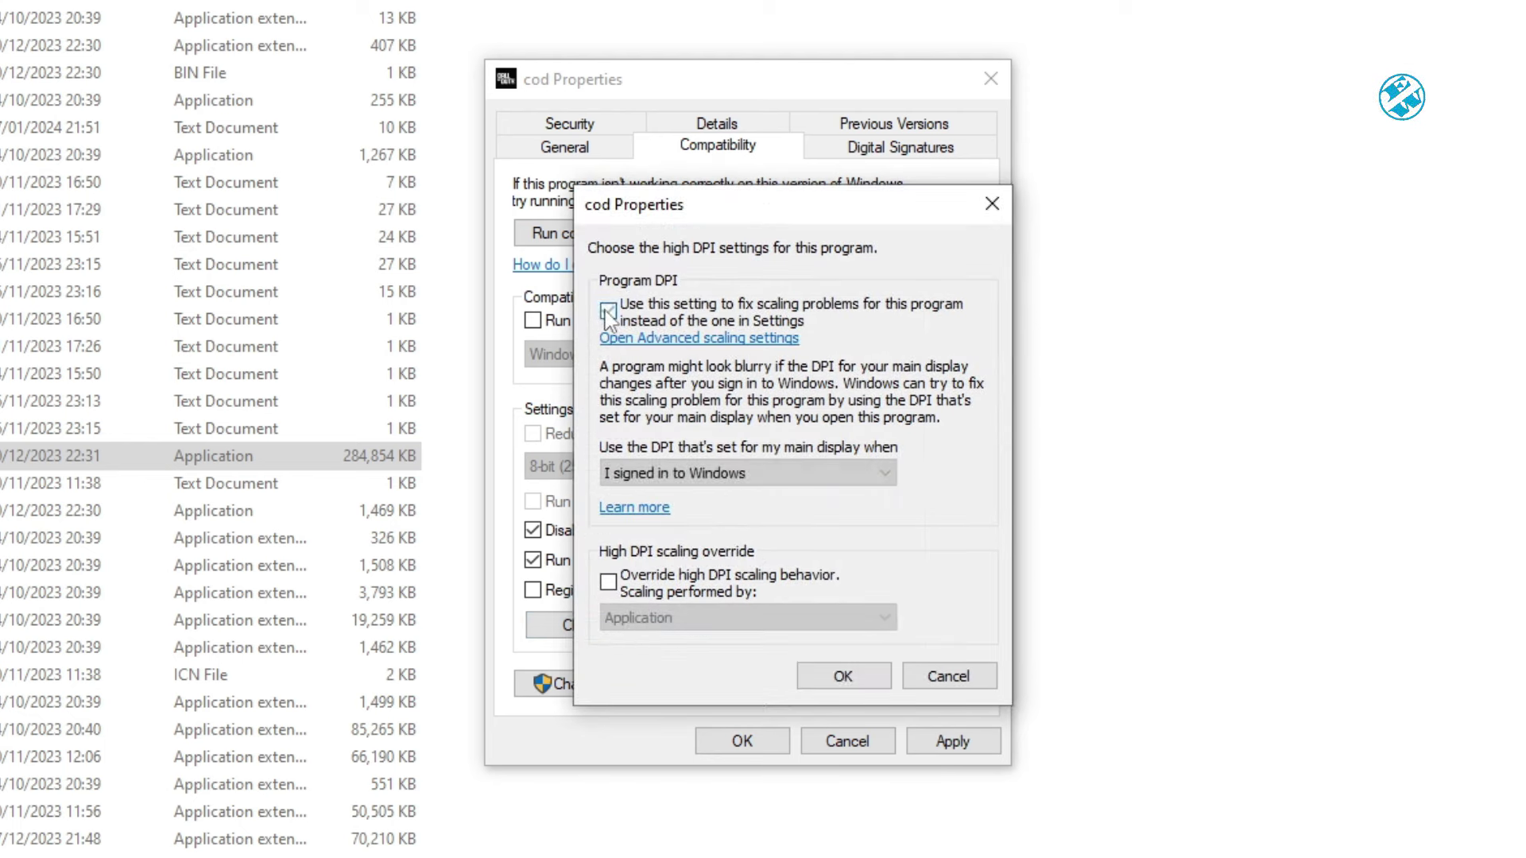
{"action": "left_click", "coordinate": [608, 585]}
{"action": "left_click", "coordinate": [844, 677]}
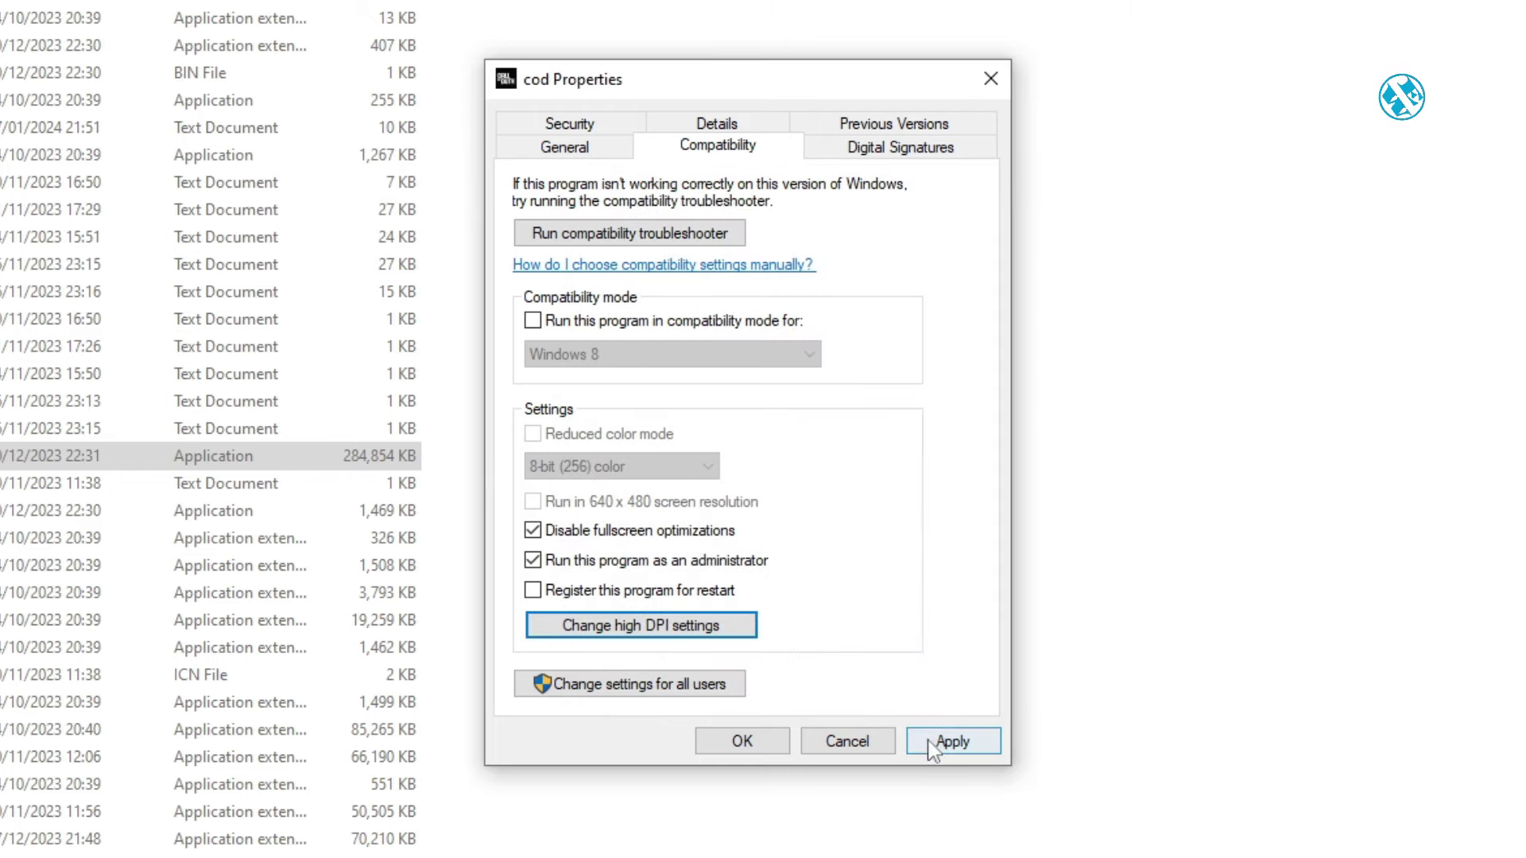
{"action": "left_click", "coordinate": [953, 745]}
{"action": "left_click", "coordinate": [761, 739]}
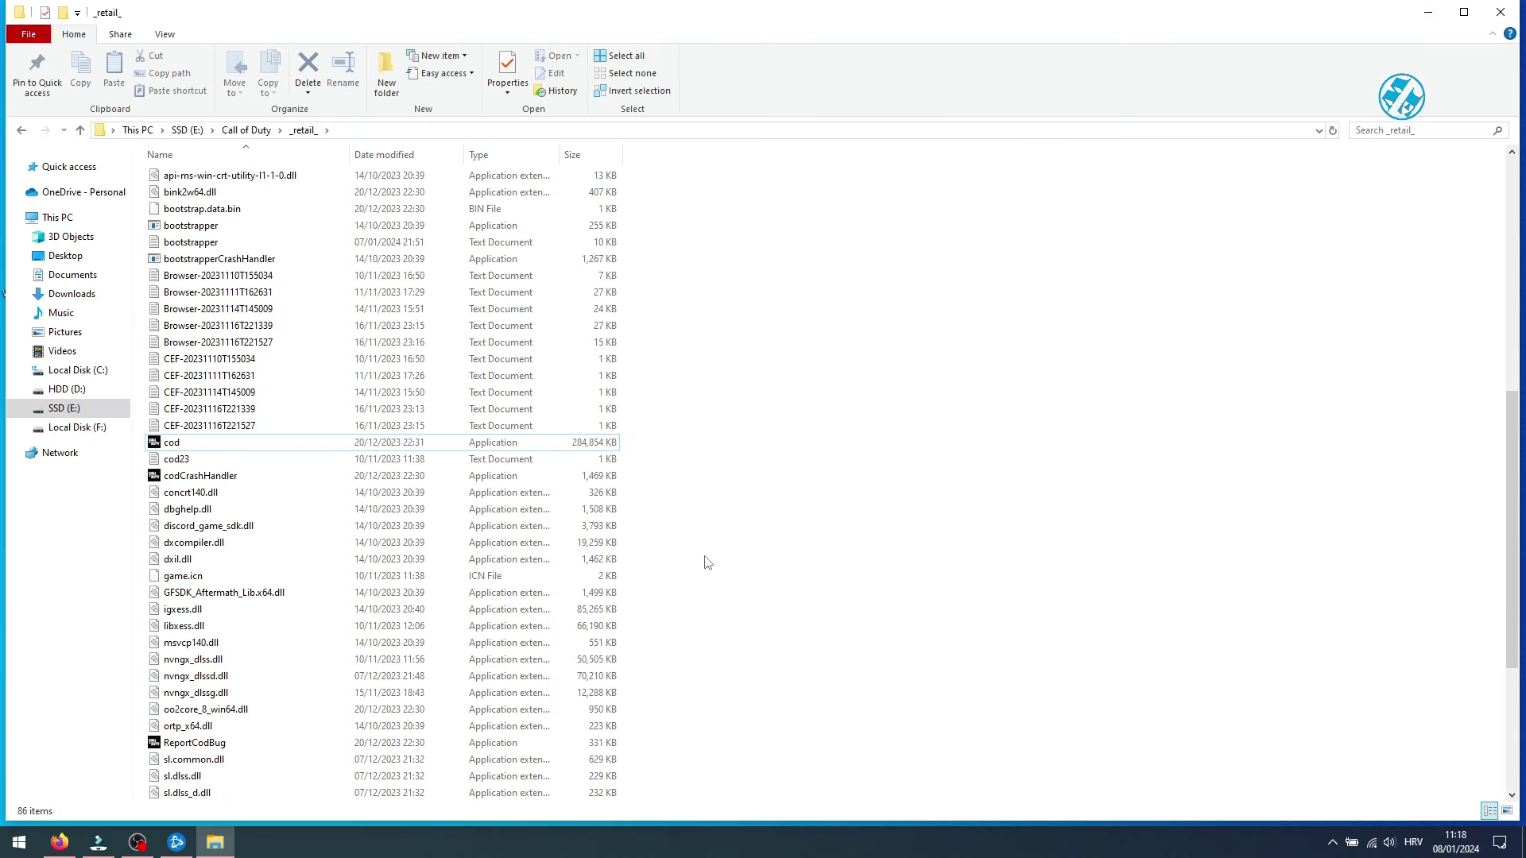
- Review the compatibility and high DPI settings in the properties of the cod application, and close the File Explorer window
{"action": "left_click", "coordinate": [255, 449]}
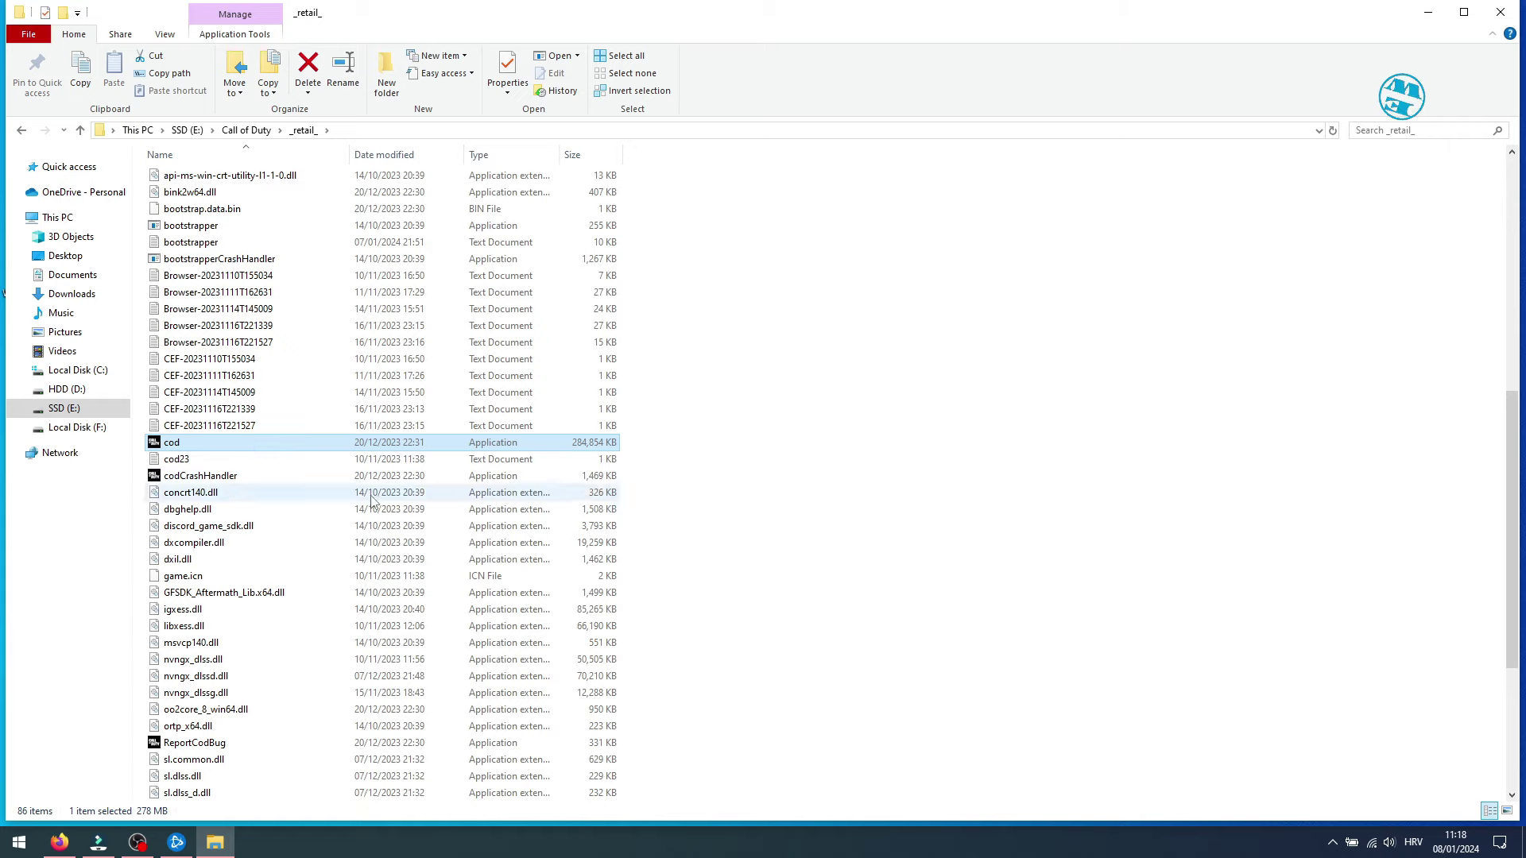
{"action": "mouse_move", "coordinate": [309, 469]}
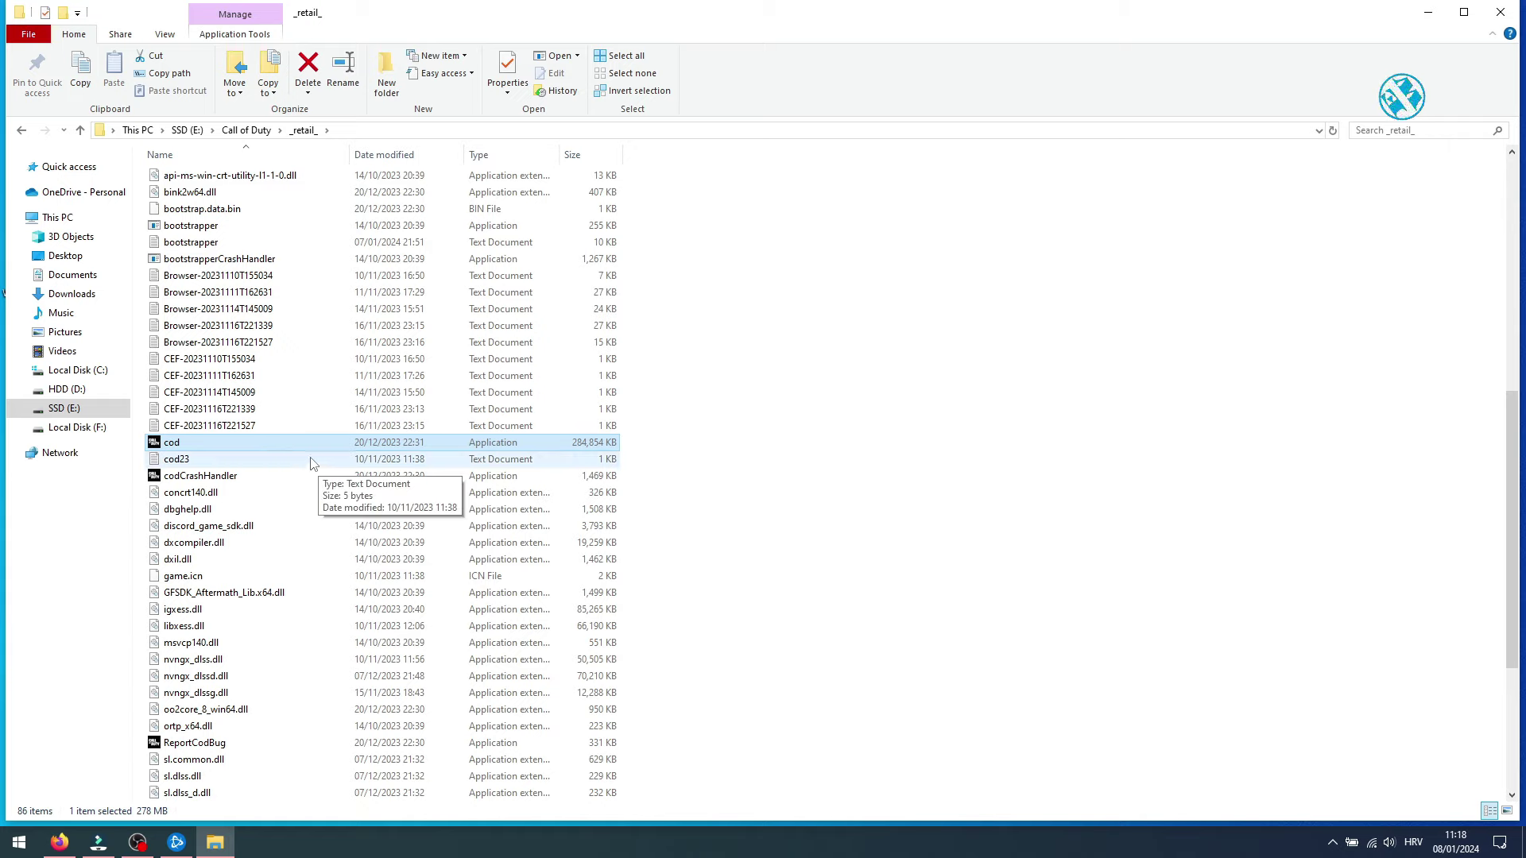
{"action": "right_click", "coordinate": [228, 442]}
{"action": "left_click", "coordinate": [287, 788]}
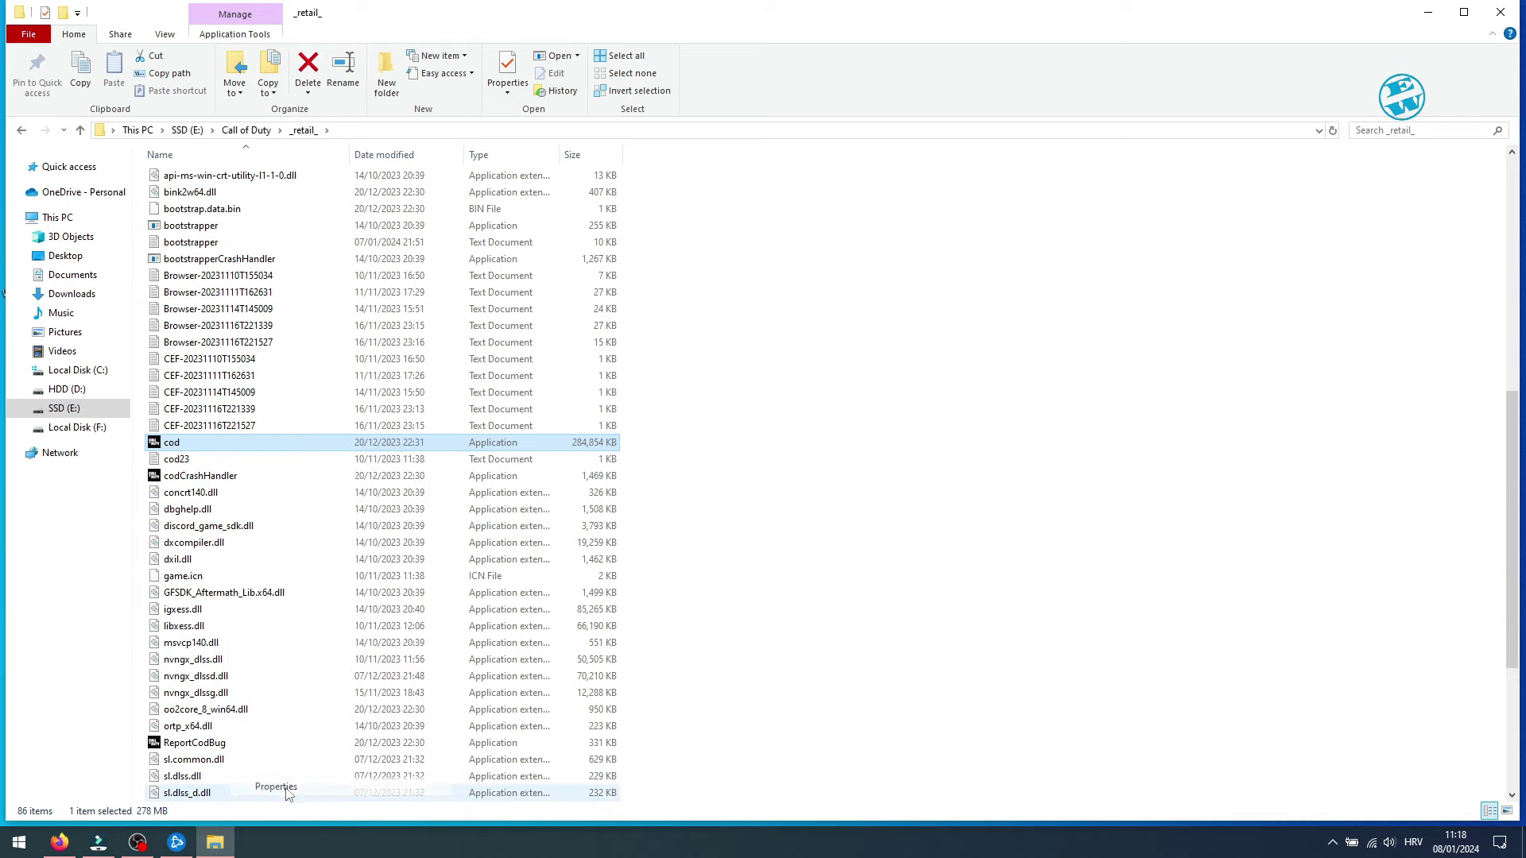
{"action": "left_click_drag", "start_coordinate": [338, 409], "coordinate": [820, 211]}
{"action": "left_click", "coordinate": [811, 239]}
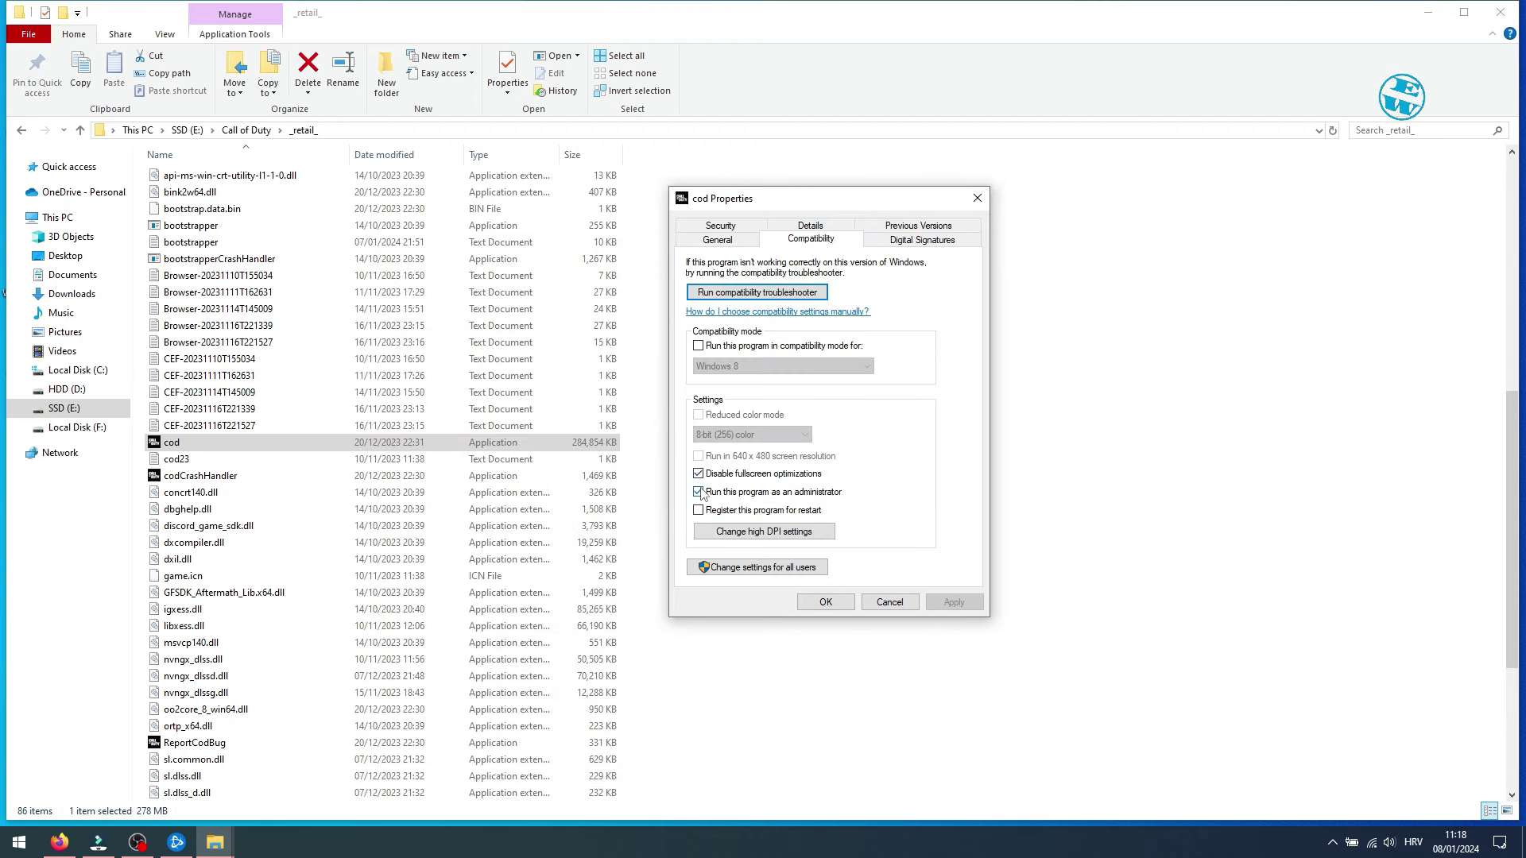
{"action": "left_click", "coordinate": [764, 531]}
{"action": "left_click", "coordinate": [880, 584]}
{"action": "left_click", "coordinate": [826, 602]}
{"action": "left_click", "coordinate": [1501, 12]}
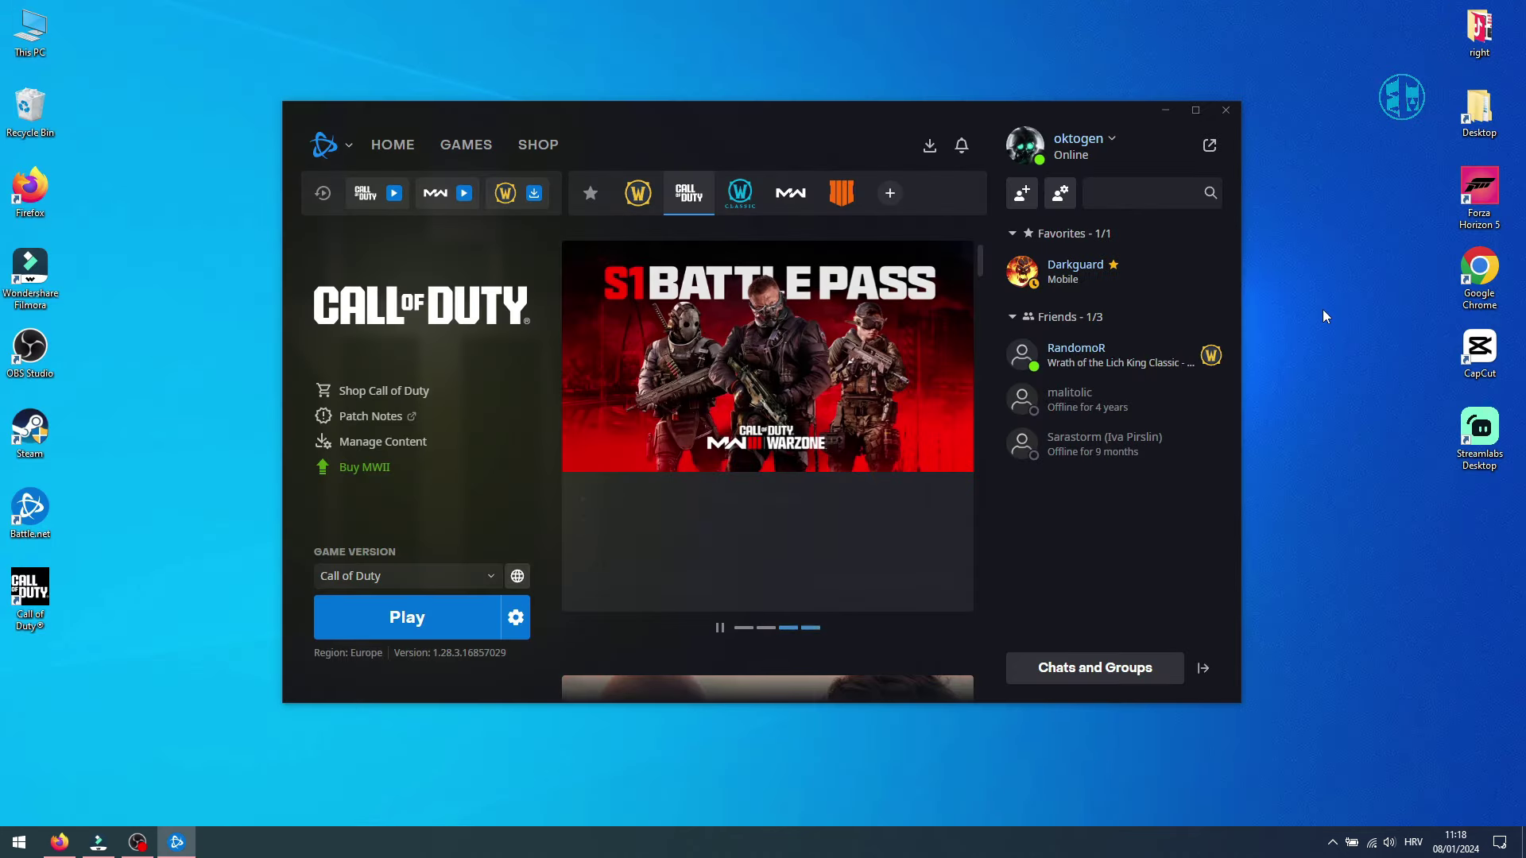
{"action": "left_click", "coordinate": [517, 619]}
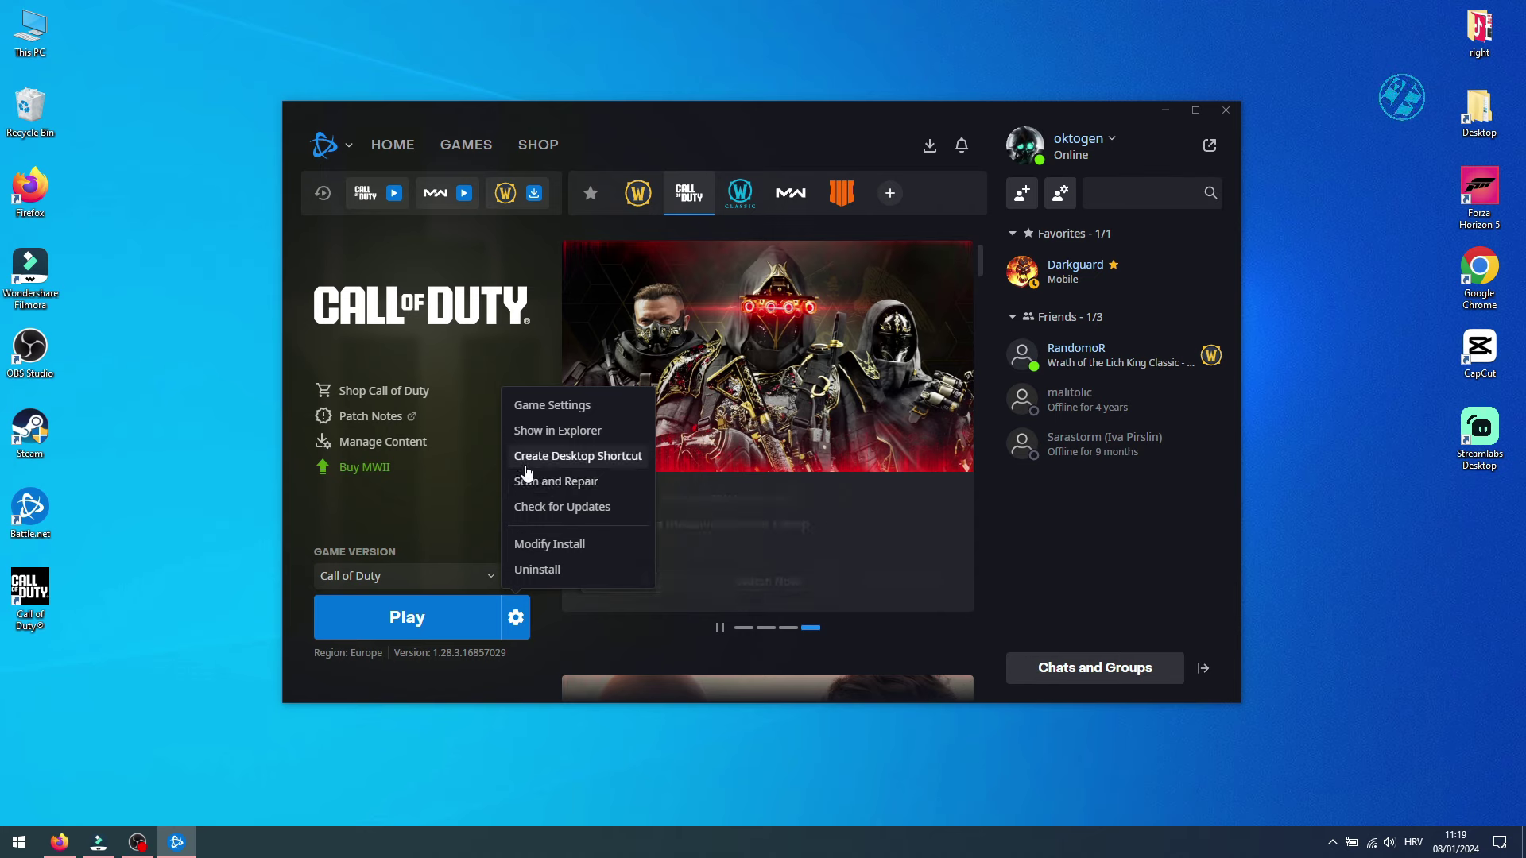
{"action": "left_click", "coordinate": [442, 478]}
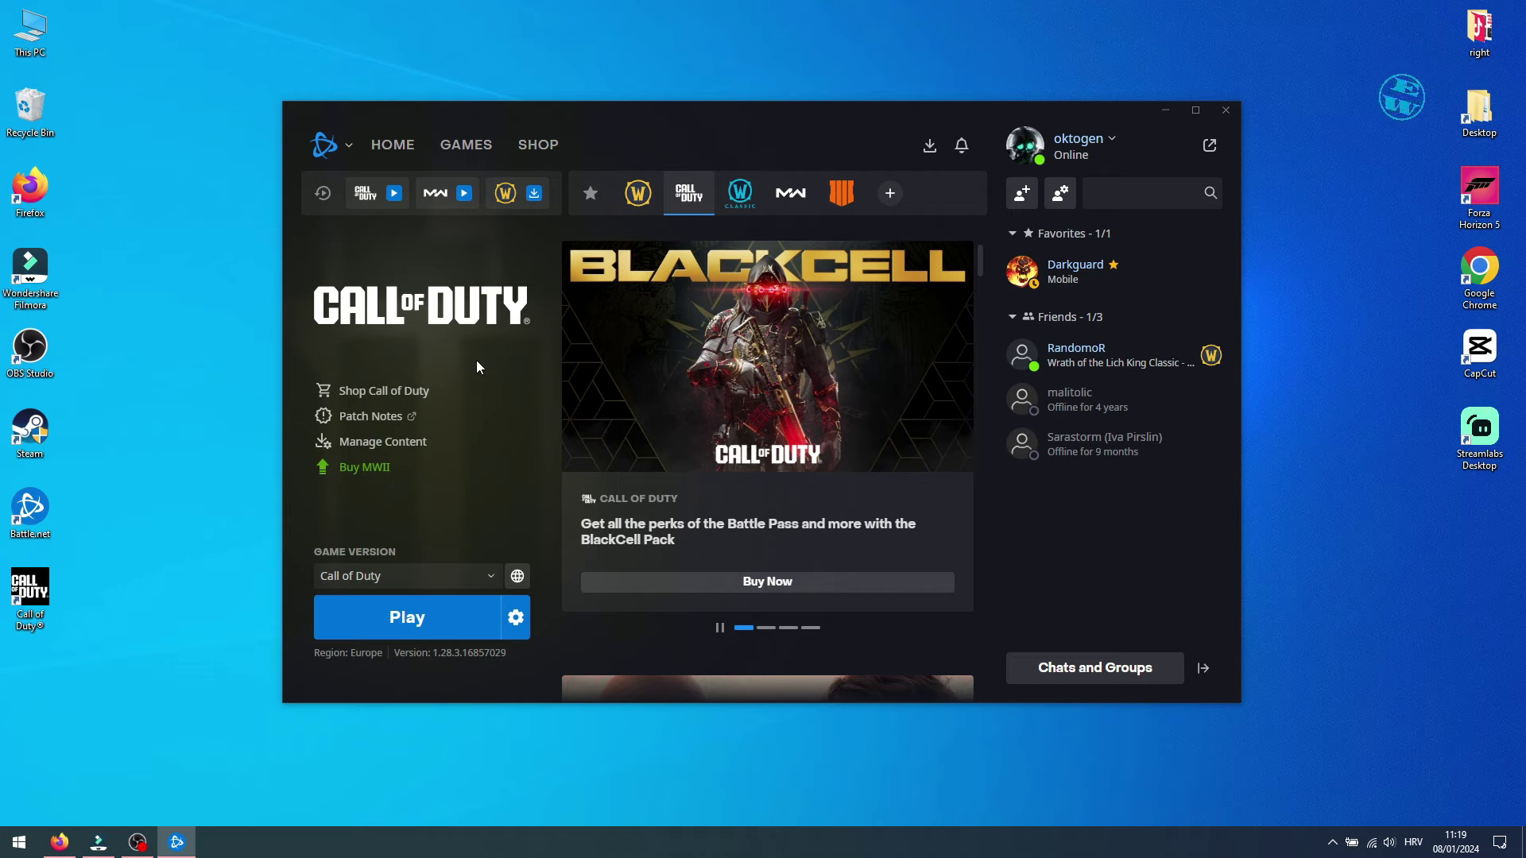
- Show the Call of Duty installation in File Explorer from Battle.net and go up to the SSD (E:) drive
{"action": "left_click", "coordinate": [515, 619]}
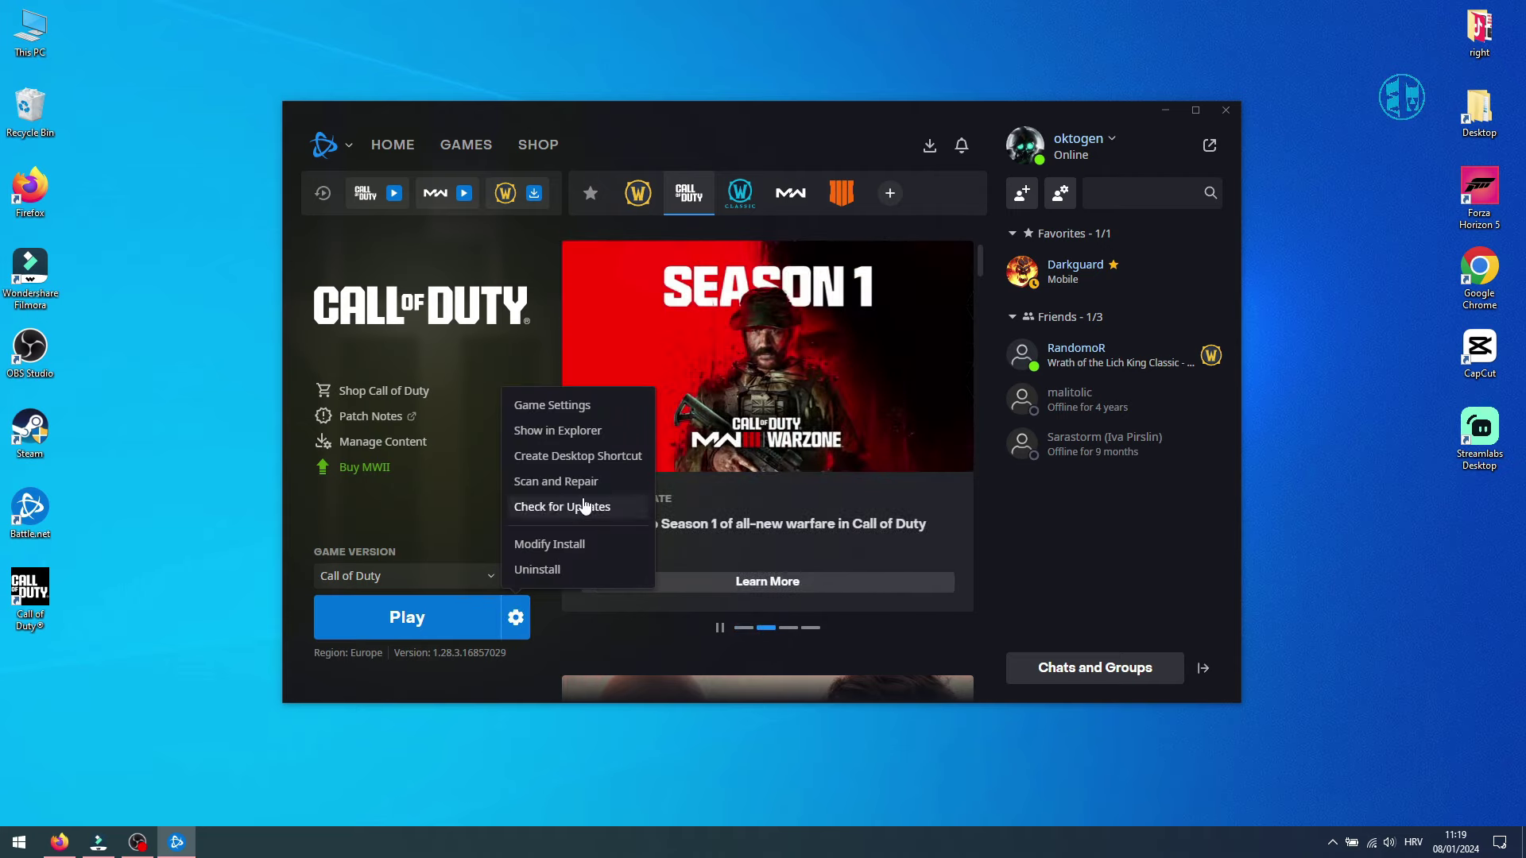
{"action": "left_click", "coordinate": [555, 431]}
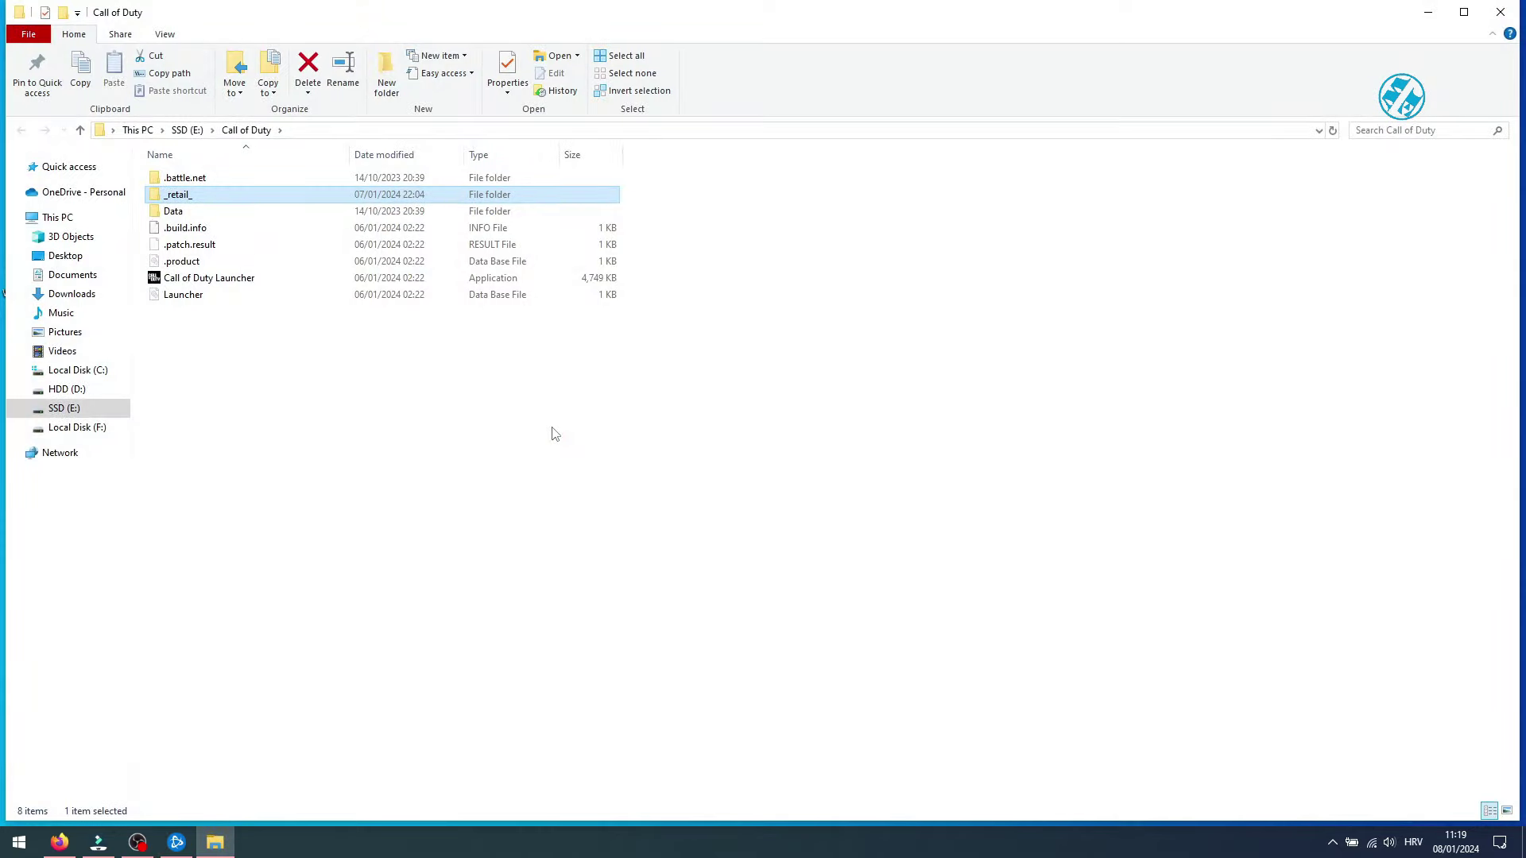
{"action": "left_click", "coordinate": [681, 532]}
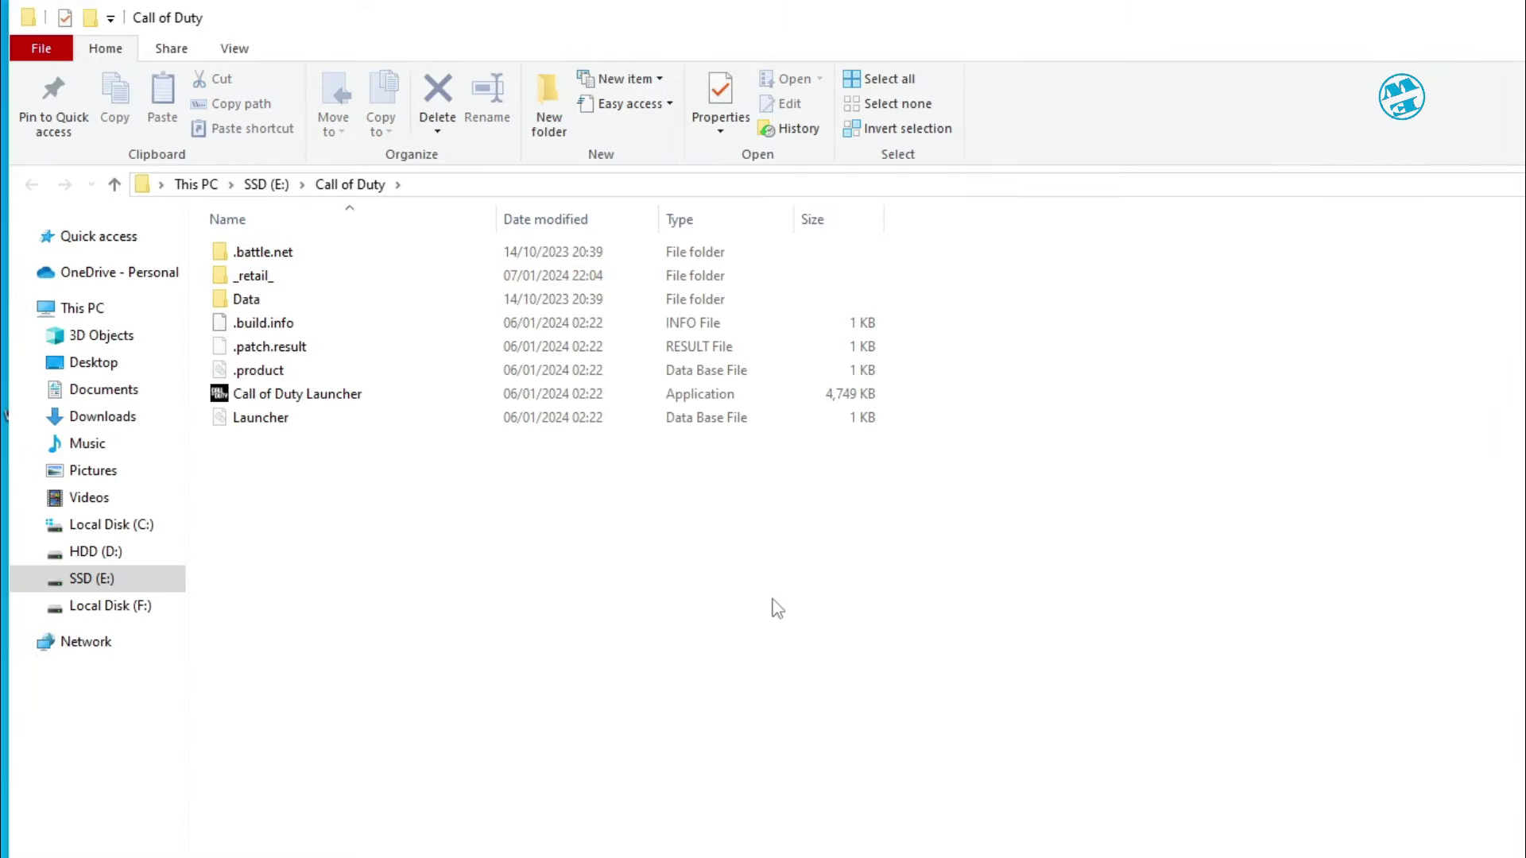
{"action": "left_click", "coordinate": [350, 187]}
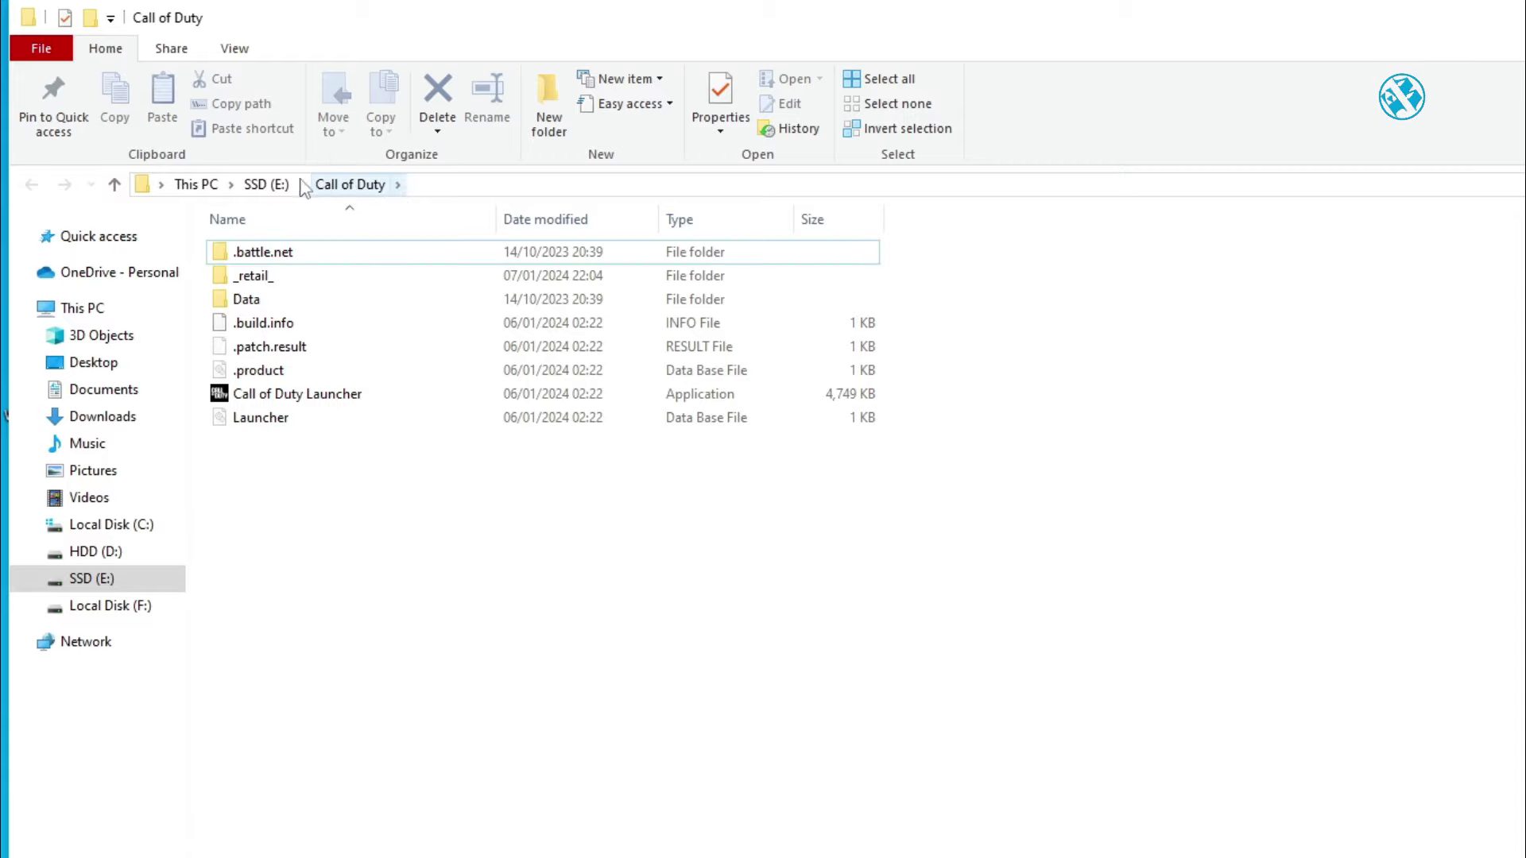
{"action": "left_click", "coordinate": [262, 186]}
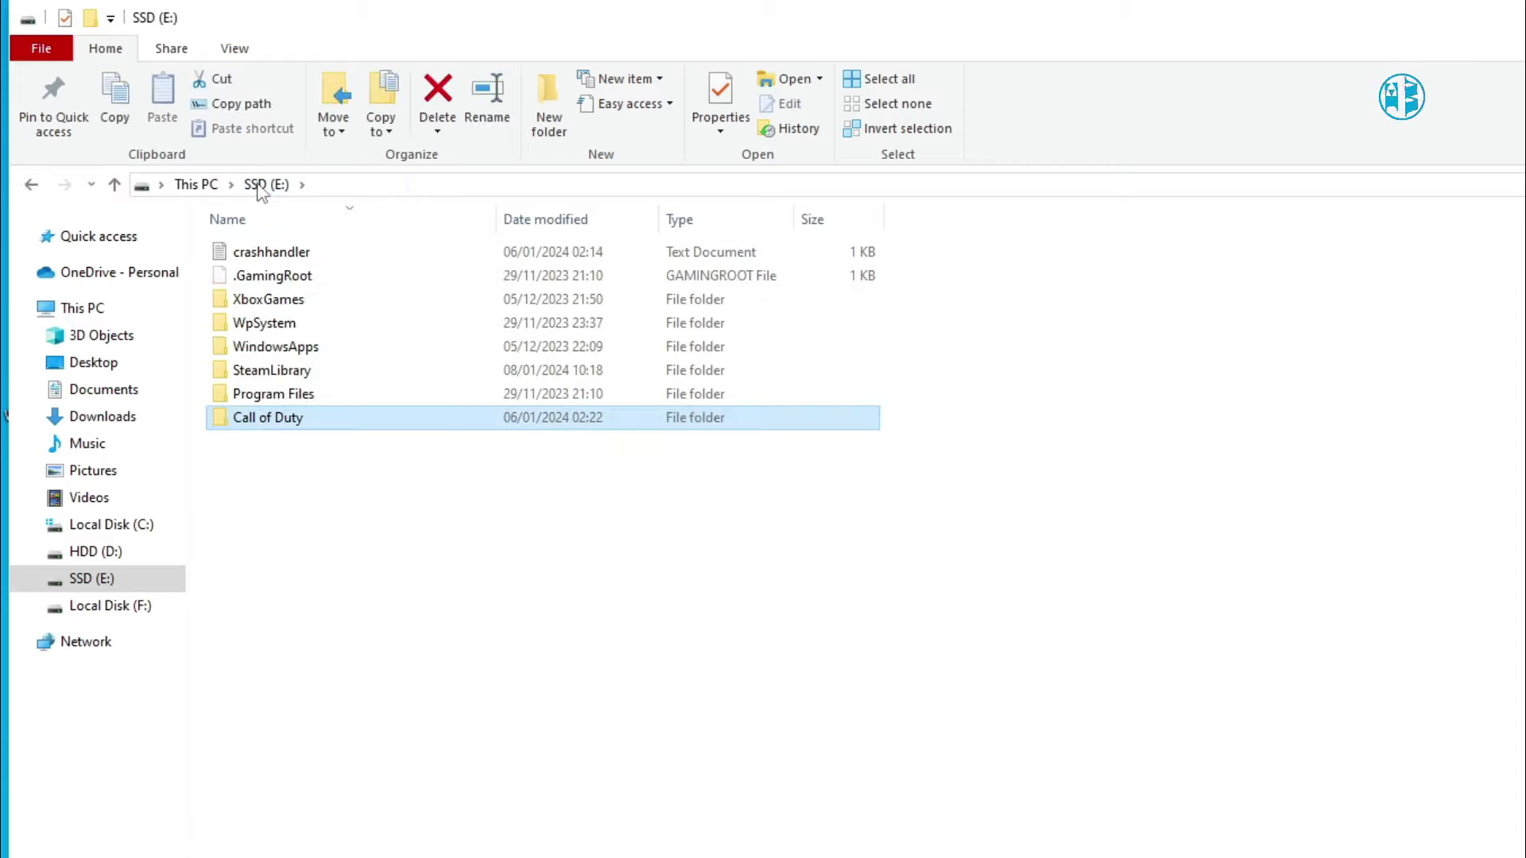
- Rename the Call of Duty folder on SSD (E:) to Call of Duty mw3 and close the File Explorer window
{"action": "right_click", "coordinate": [285, 422]}
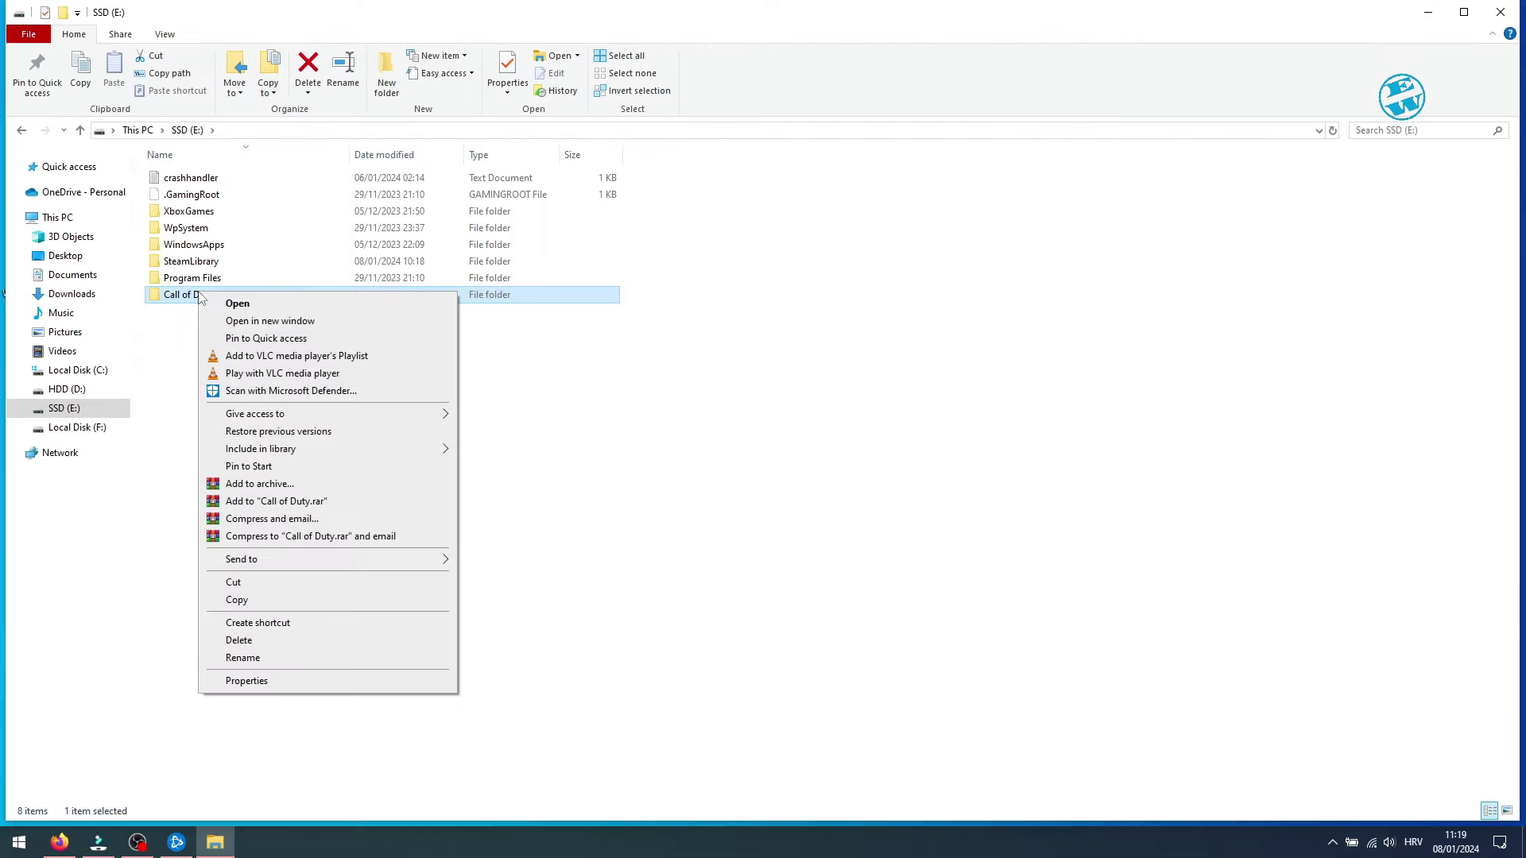
{"action": "left_click", "coordinate": [254, 658]}
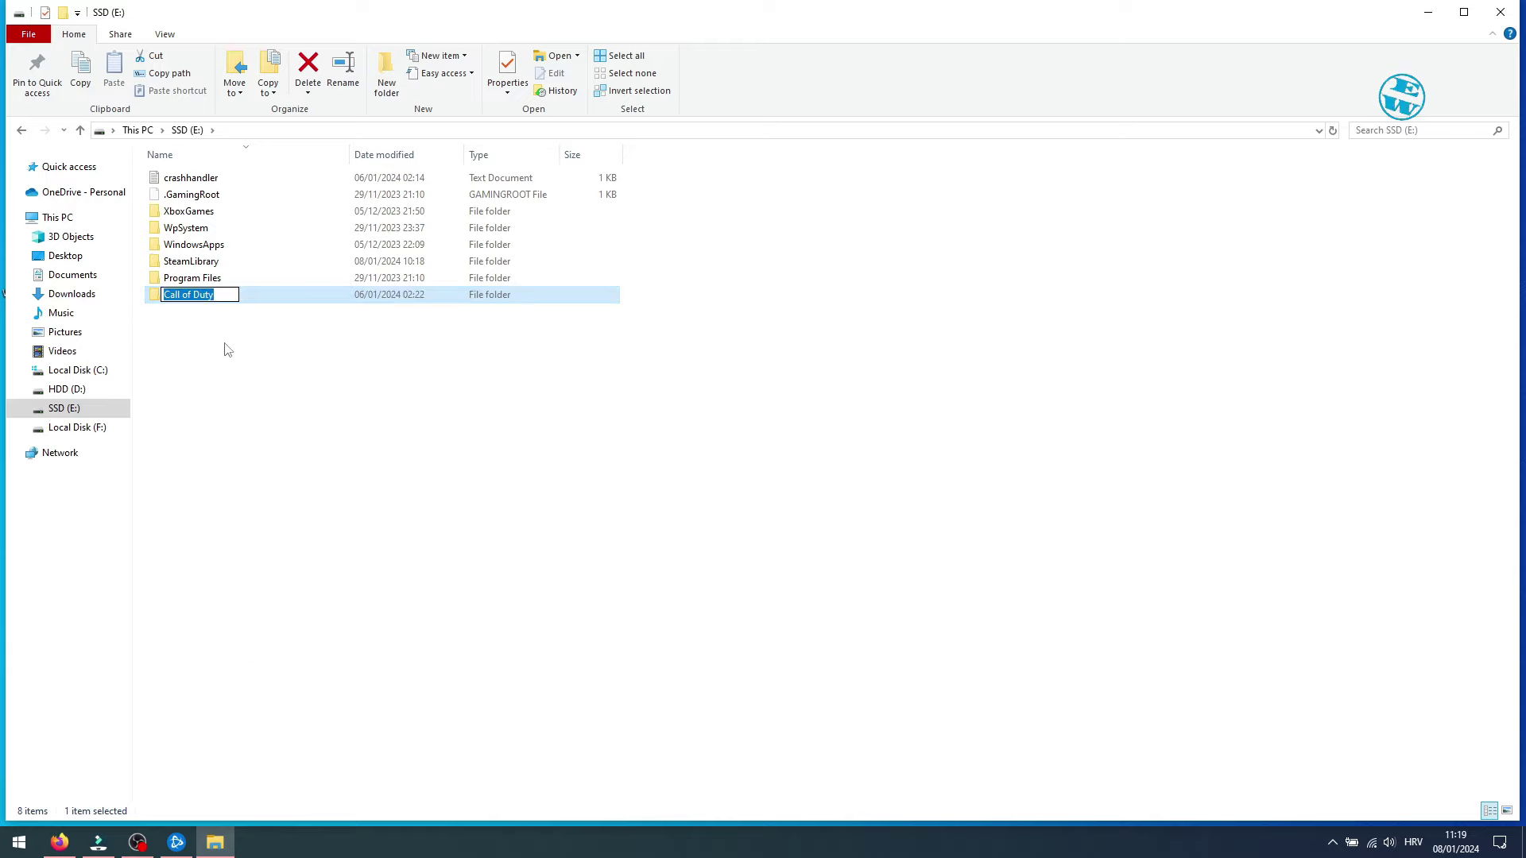
{"action": "left_click", "coordinate": [227, 295]}
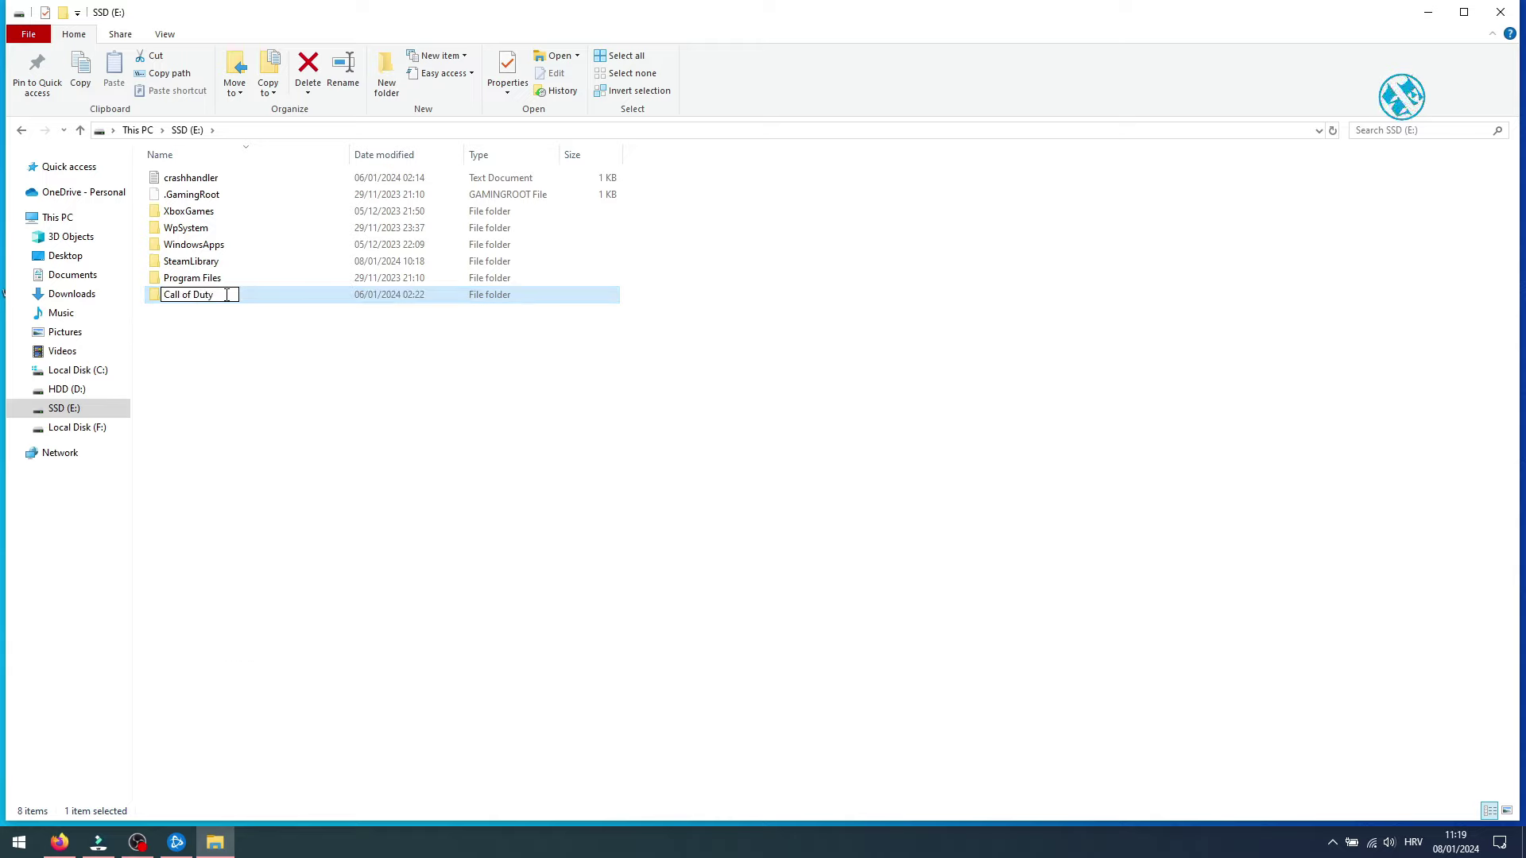
{"action": "type", "text": "mw3"}
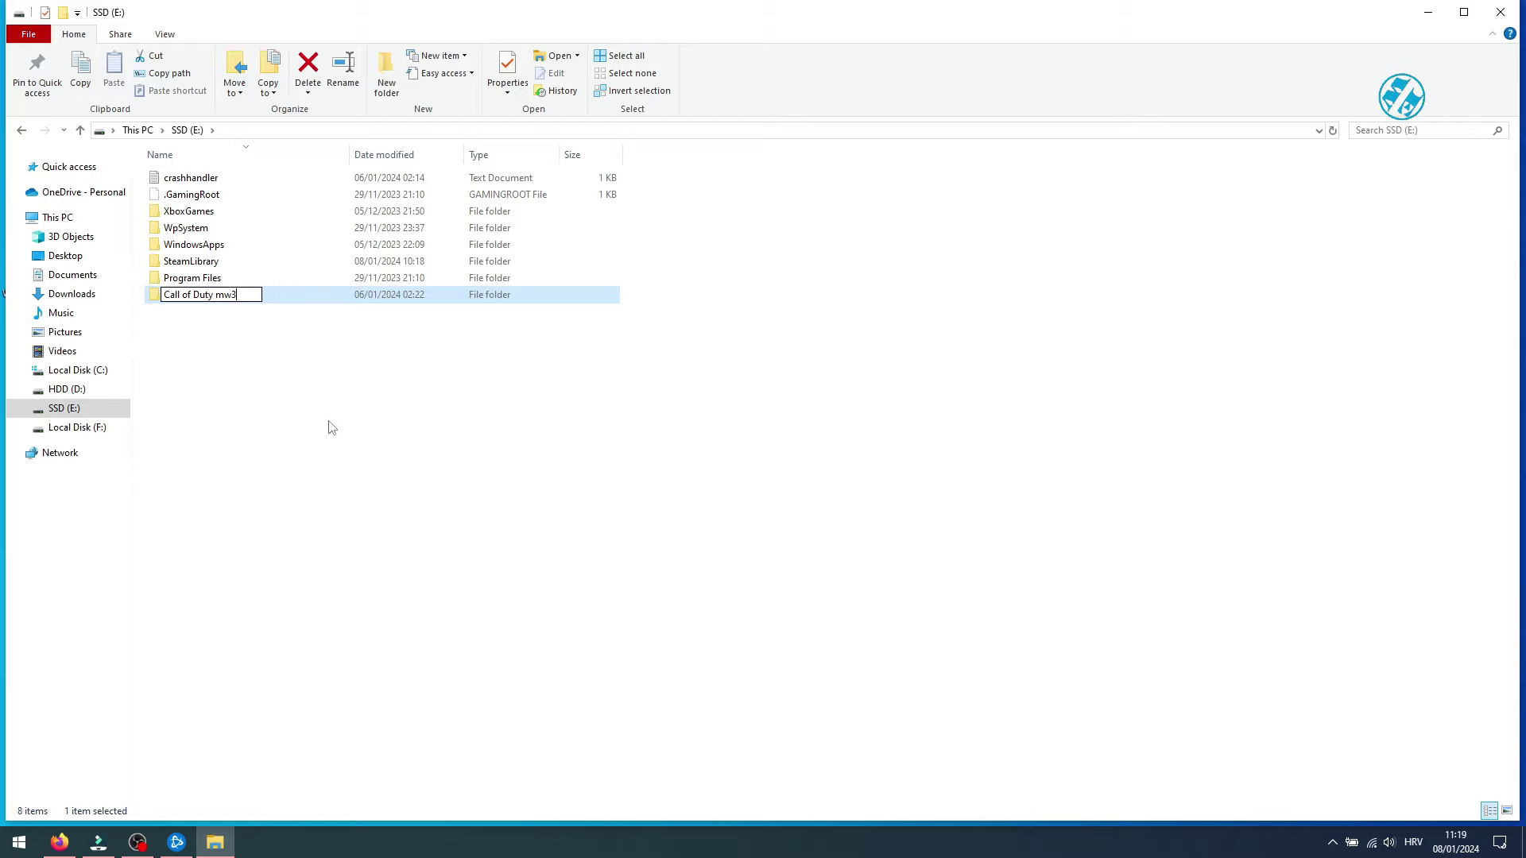
{"action": "left_click", "coordinate": [340, 412]}
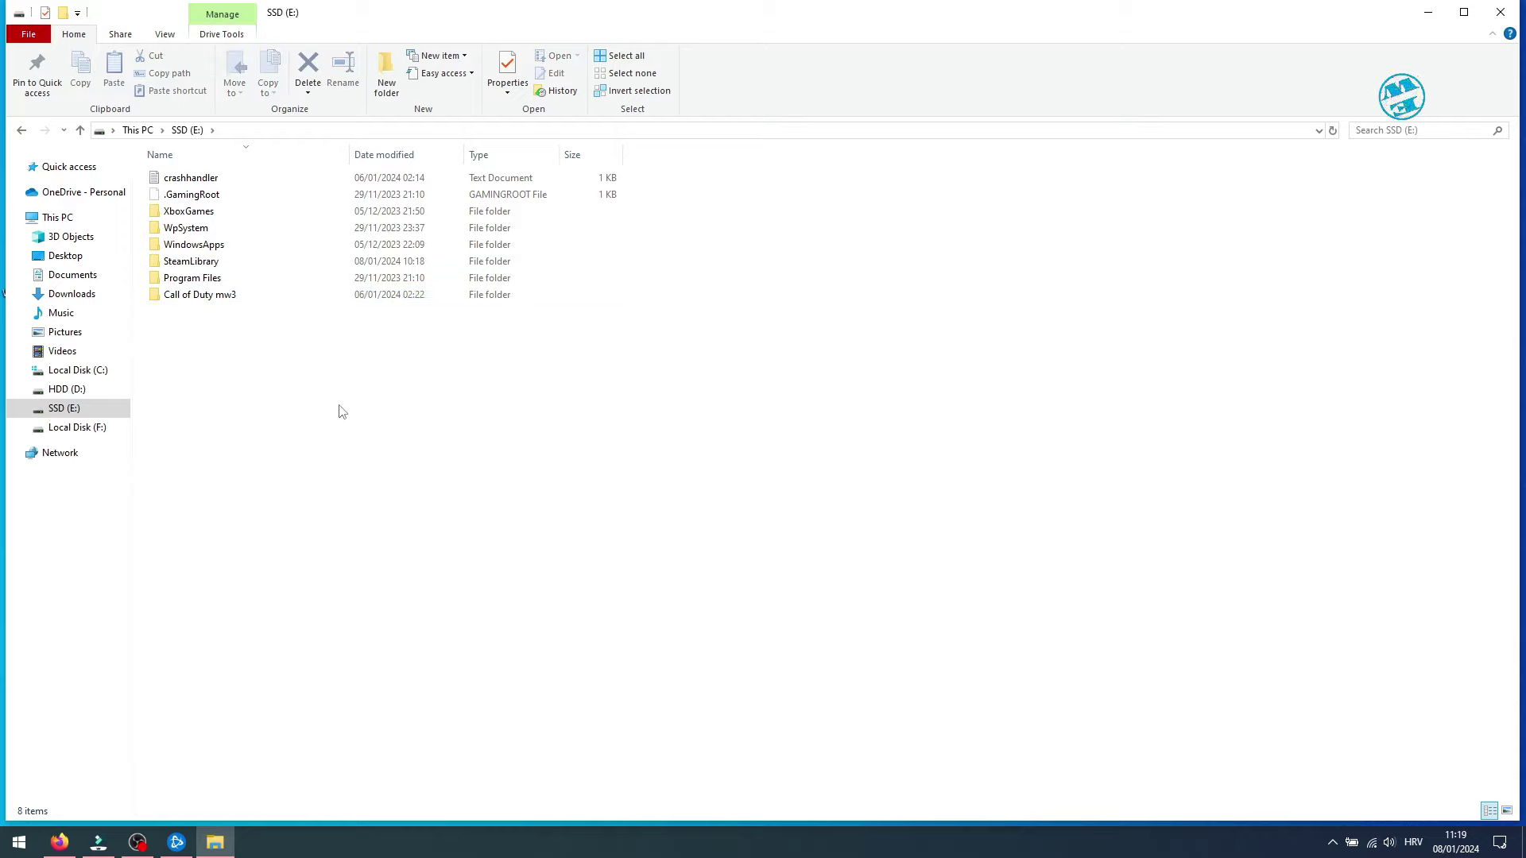
{"action": "left_click", "coordinate": [1500, 12]}
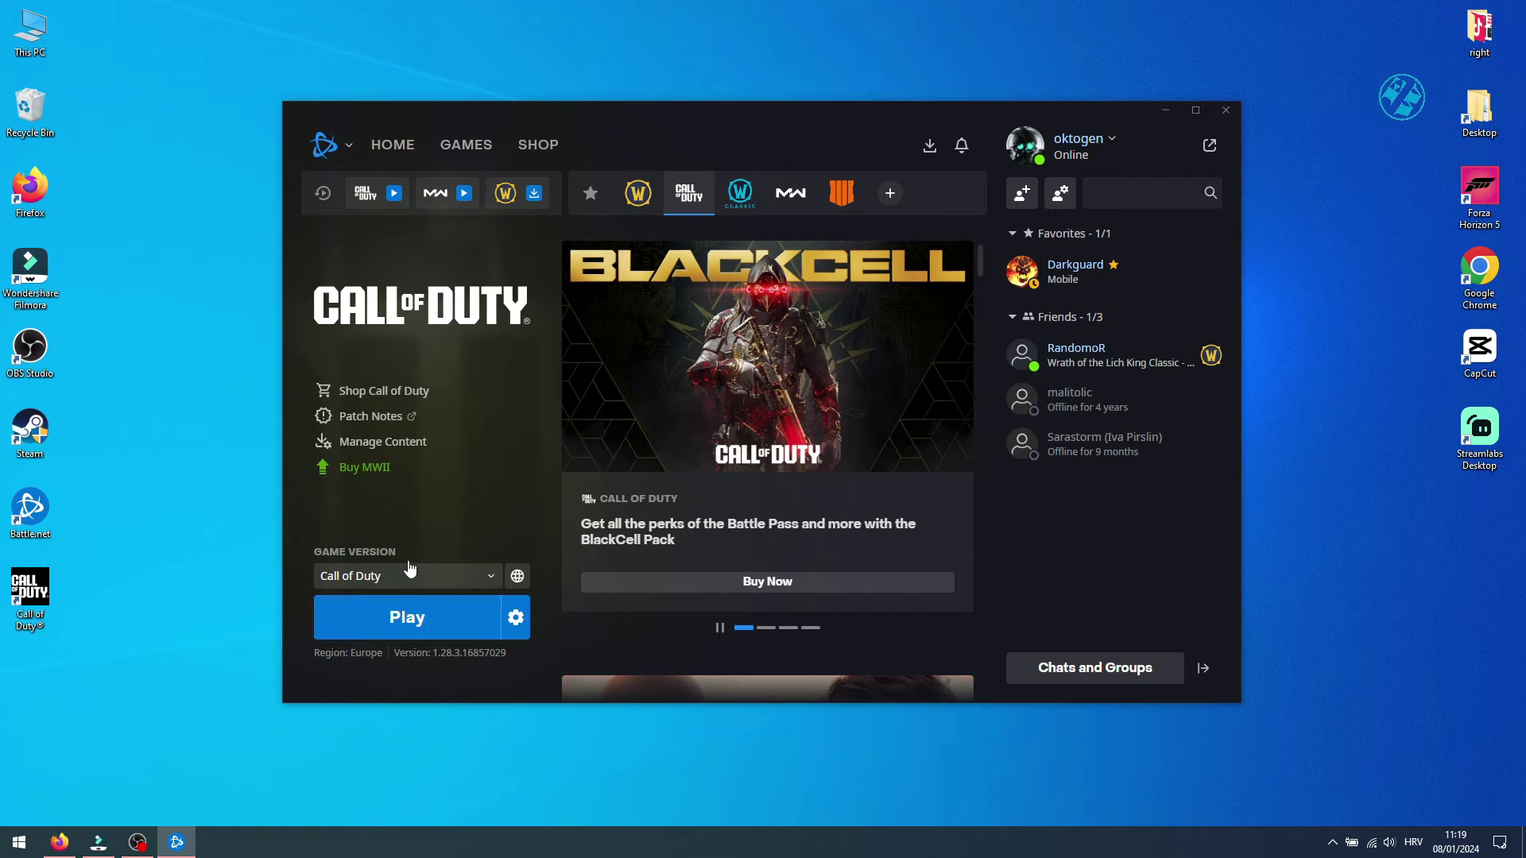
- Exit Battle.net completely, relaunch it from the desktop and open the Call of Duty game page
{"action": "left_click", "coordinate": [345, 162]}
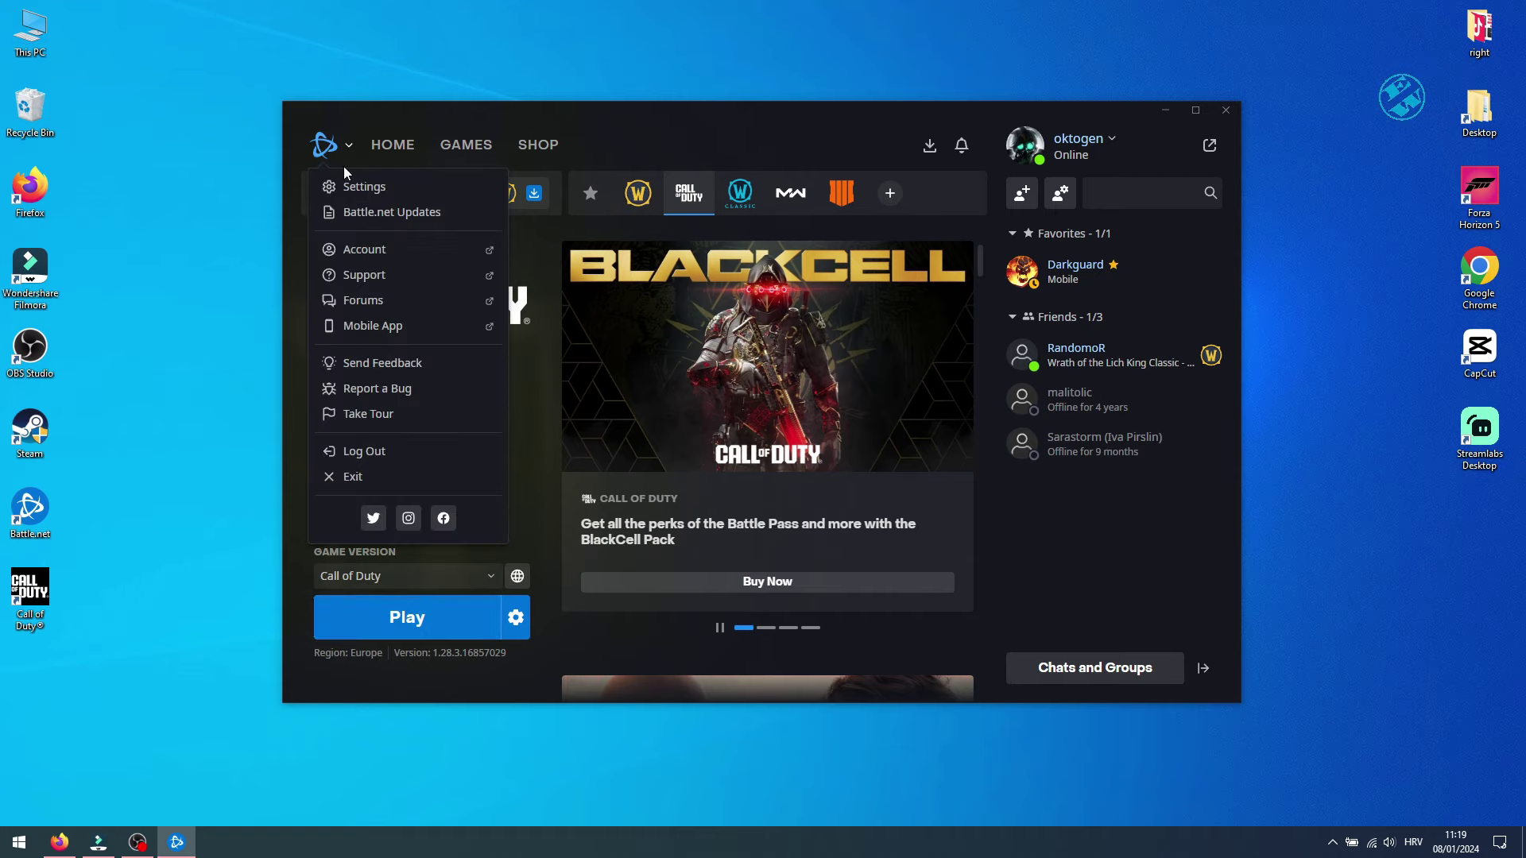
{"action": "left_click", "coordinate": [357, 477]}
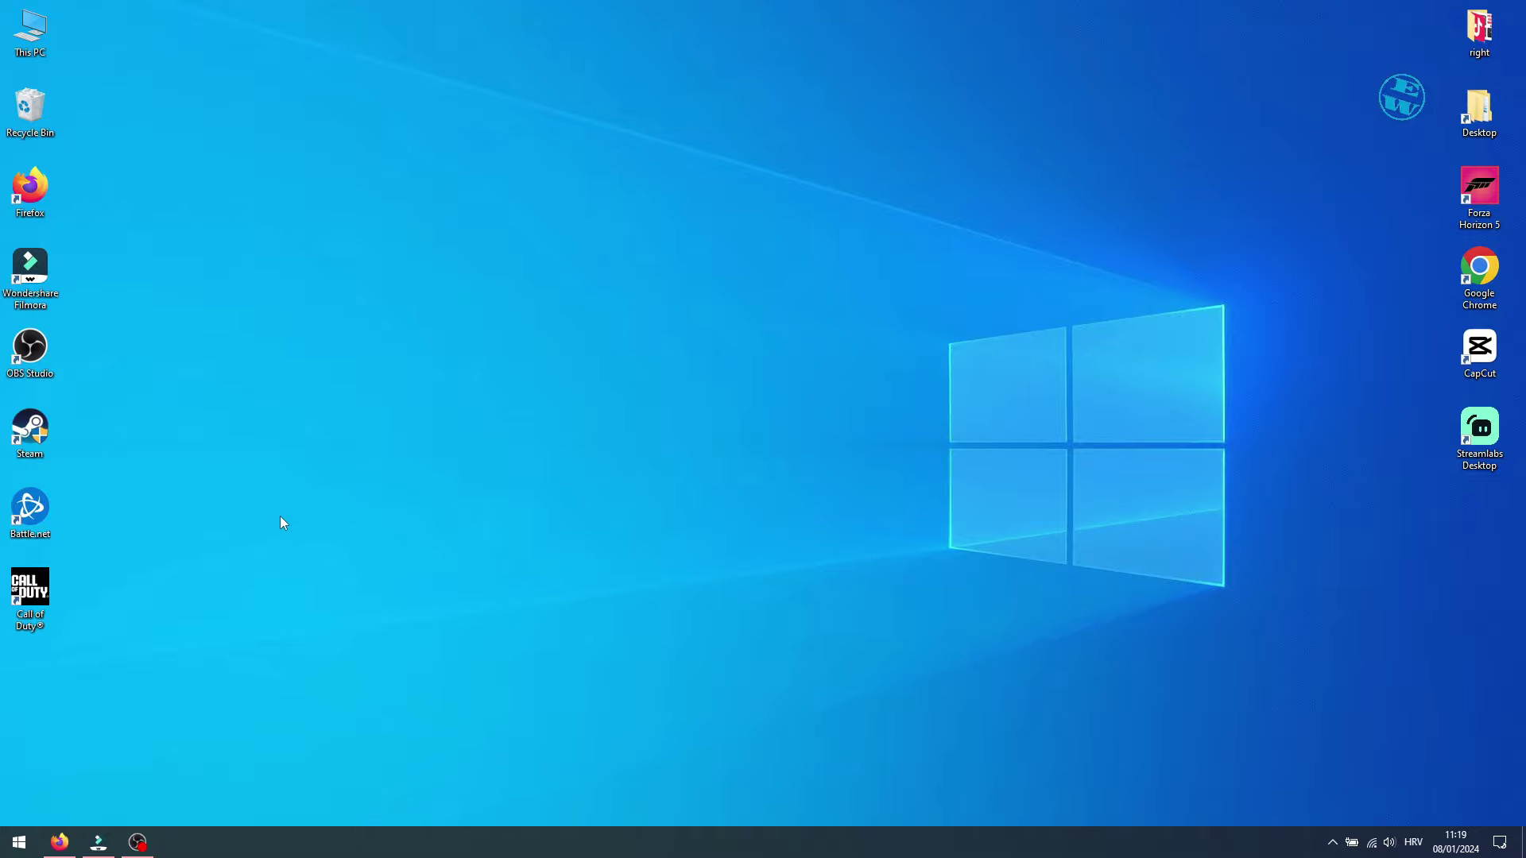
{"action": "double_click", "coordinate": [37, 504]}
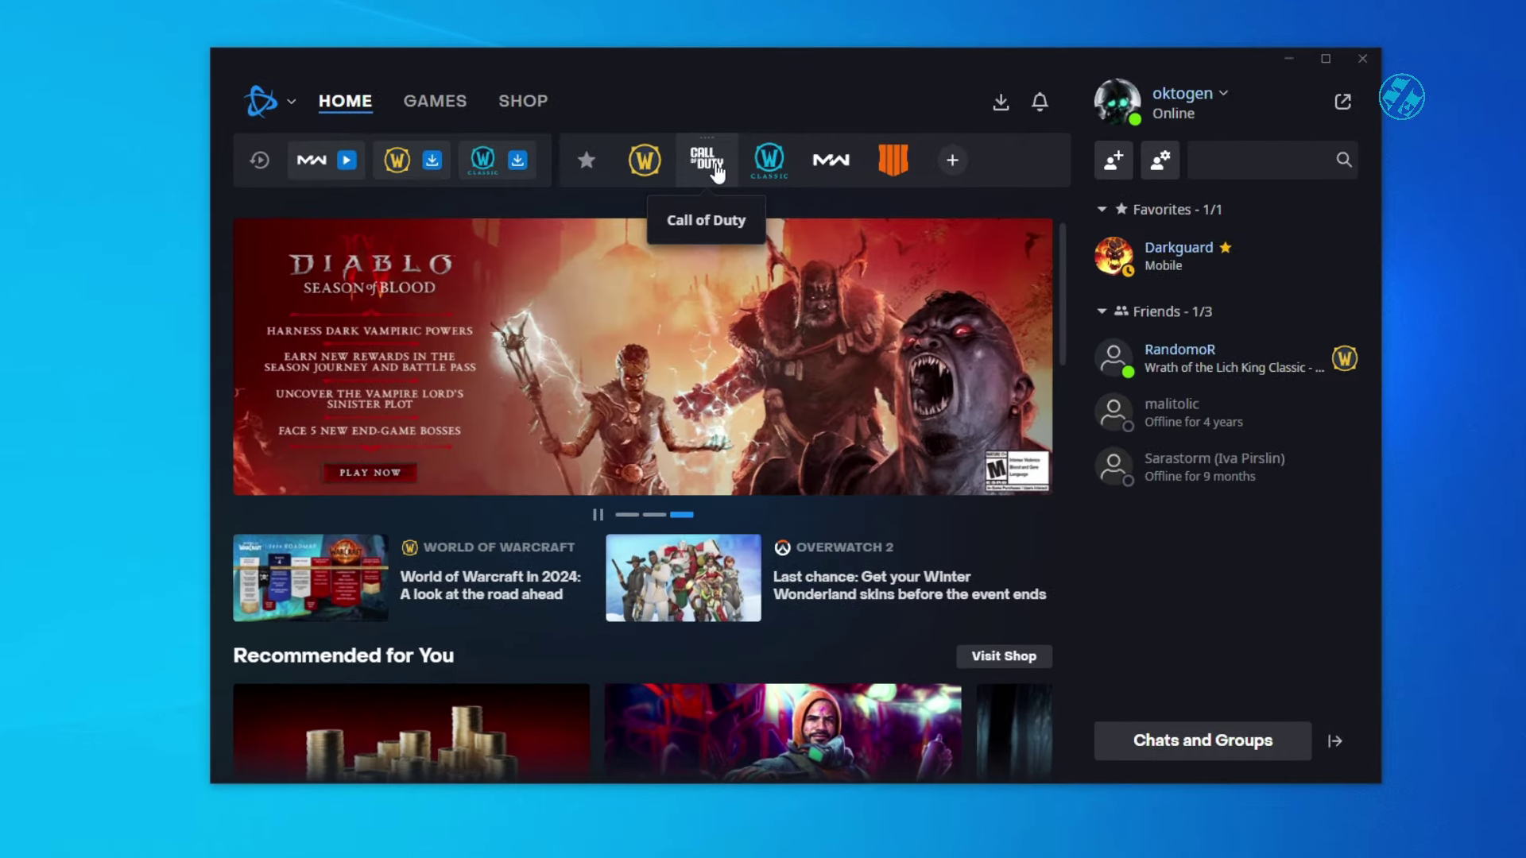
{"action": "left_click", "coordinate": [717, 171]}
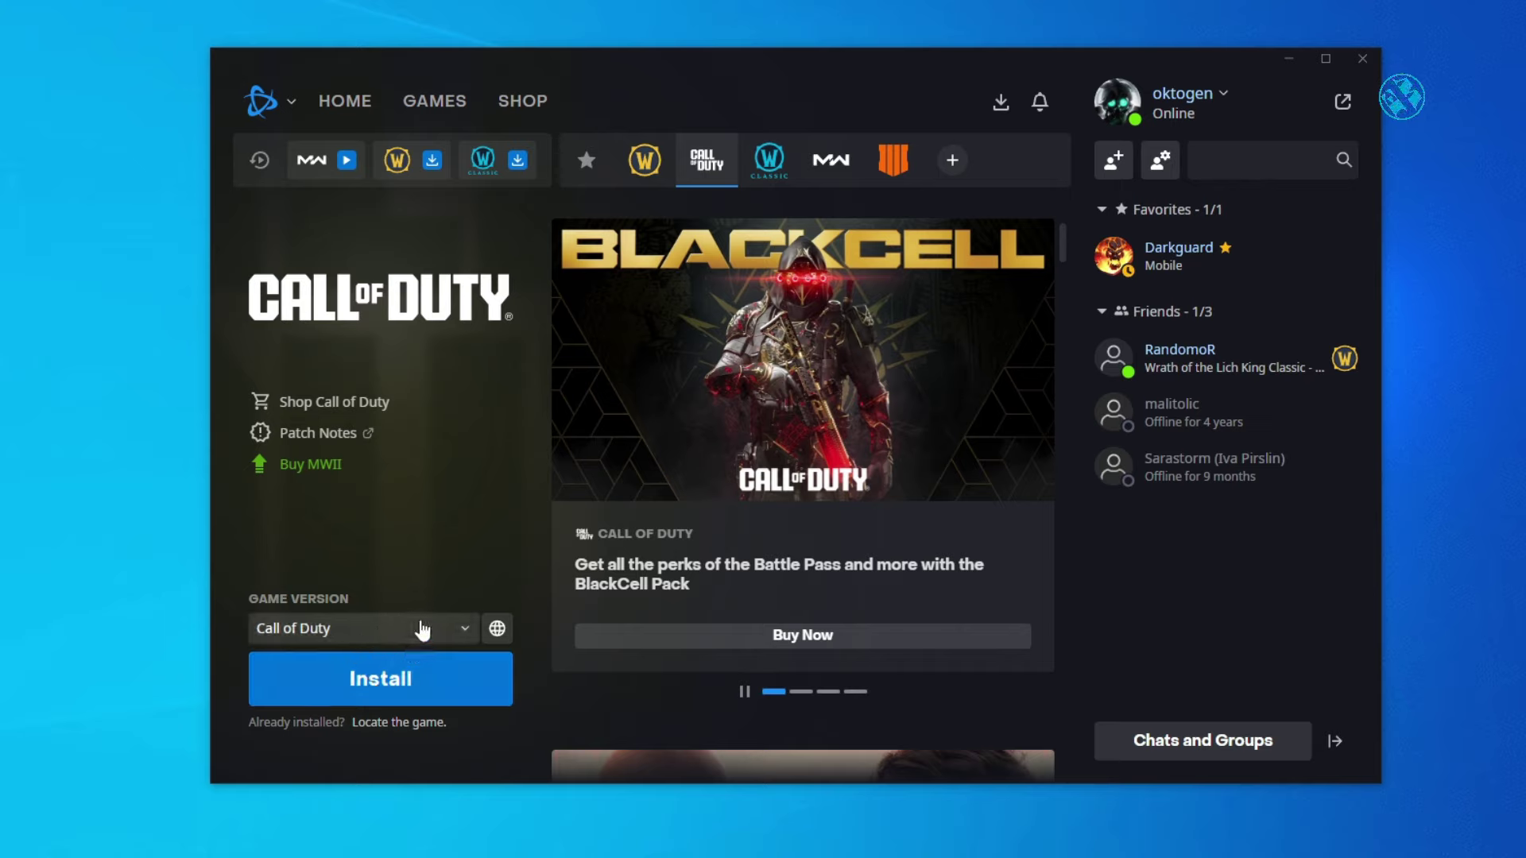
- Locate the already installed game by choosing the Call of Duty mw3 folder on SSD (E:)
{"action": "left_click", "coordinate": [404, 726]}
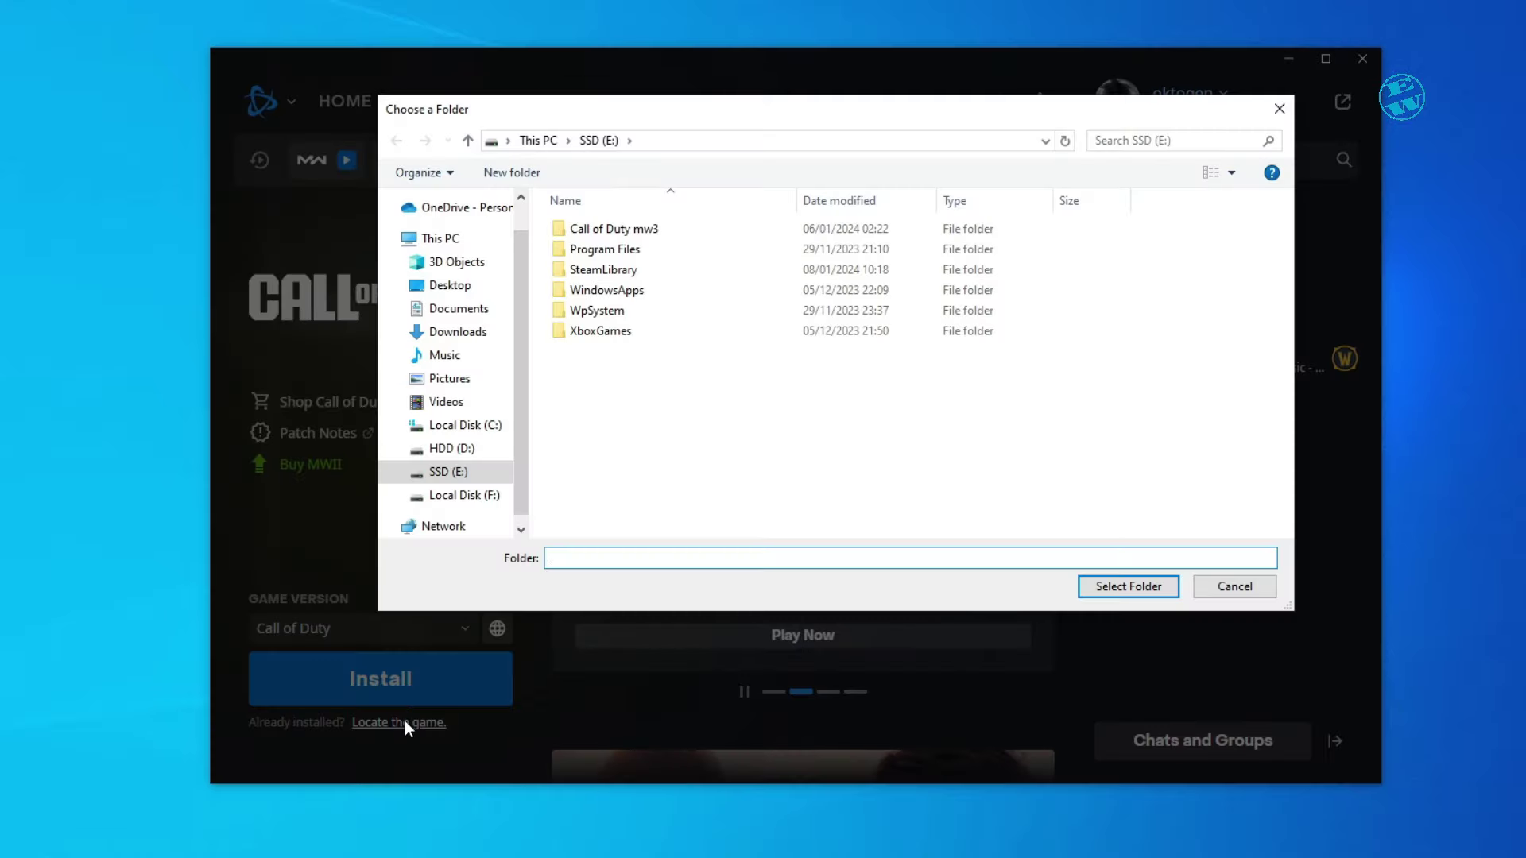
{"action": "left_click", "coordinate": [538, 140]}
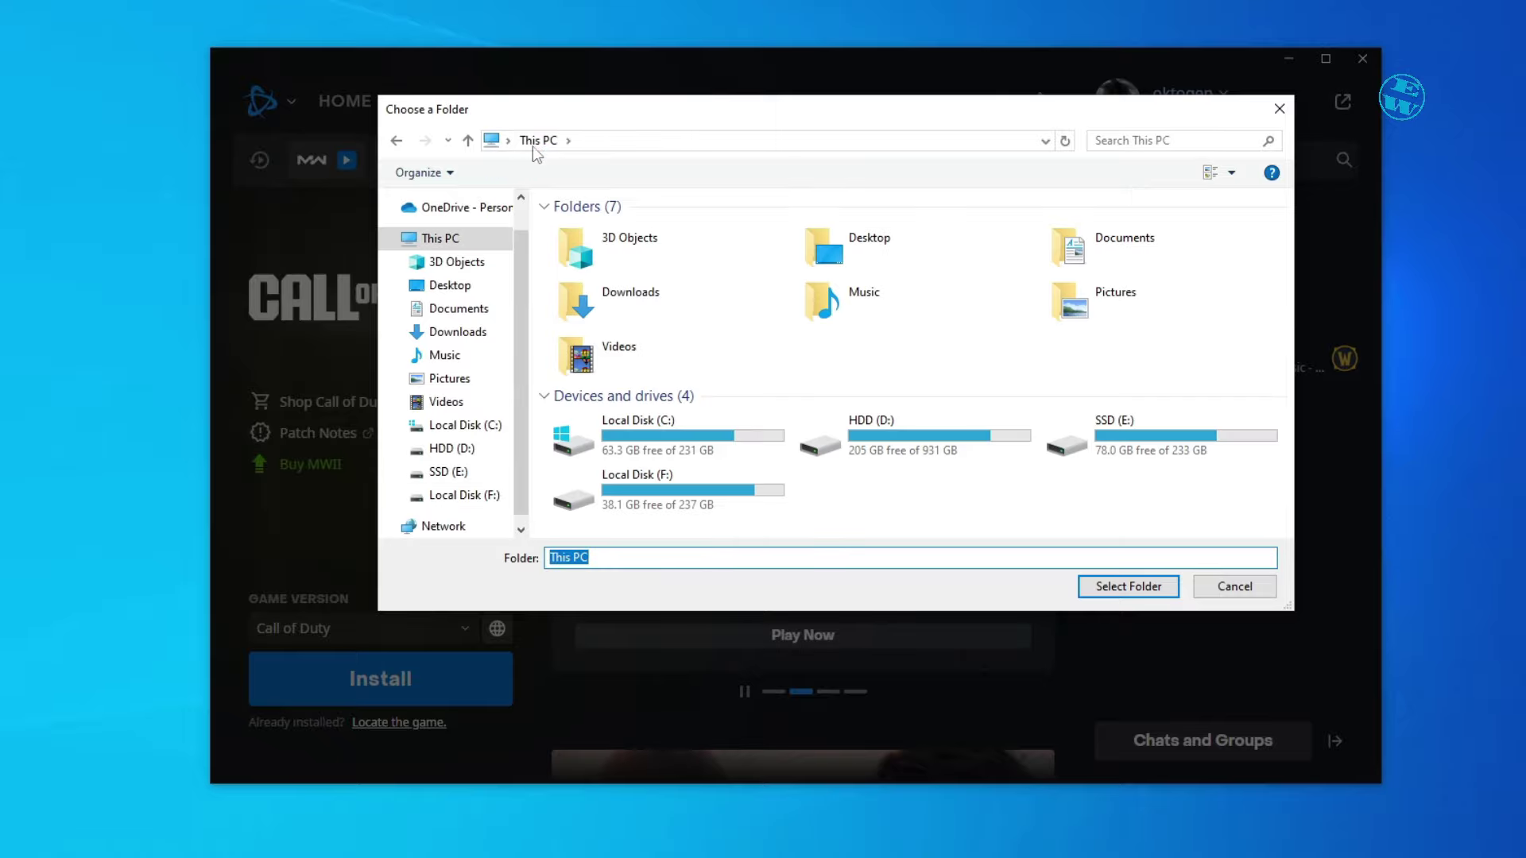
{"action": "double_click", "coordinate": [1131, 427]}
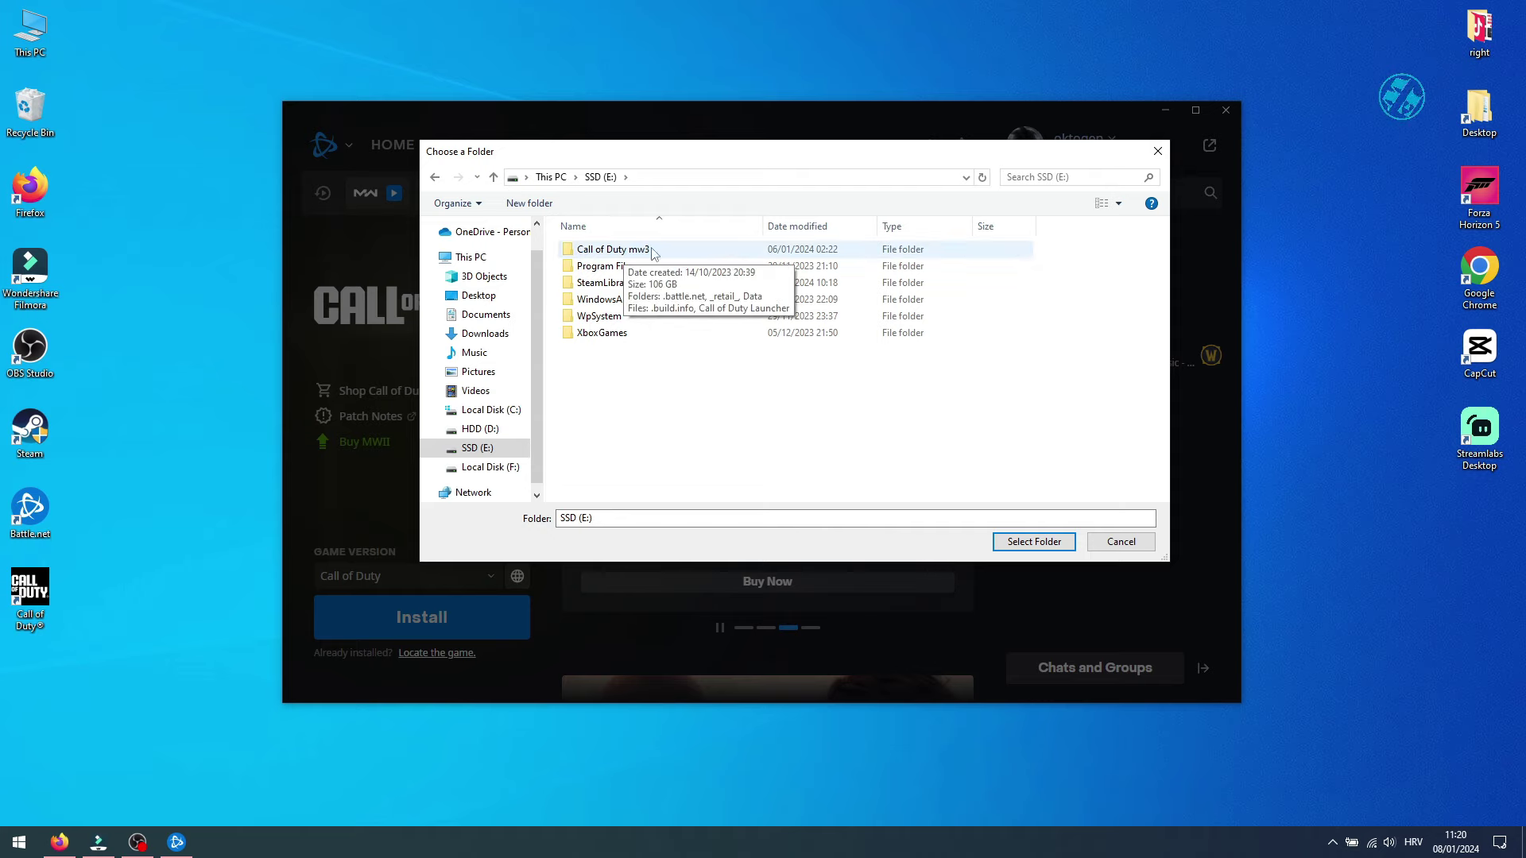
{"action": "left_click", "coordinate": [619, 253]}
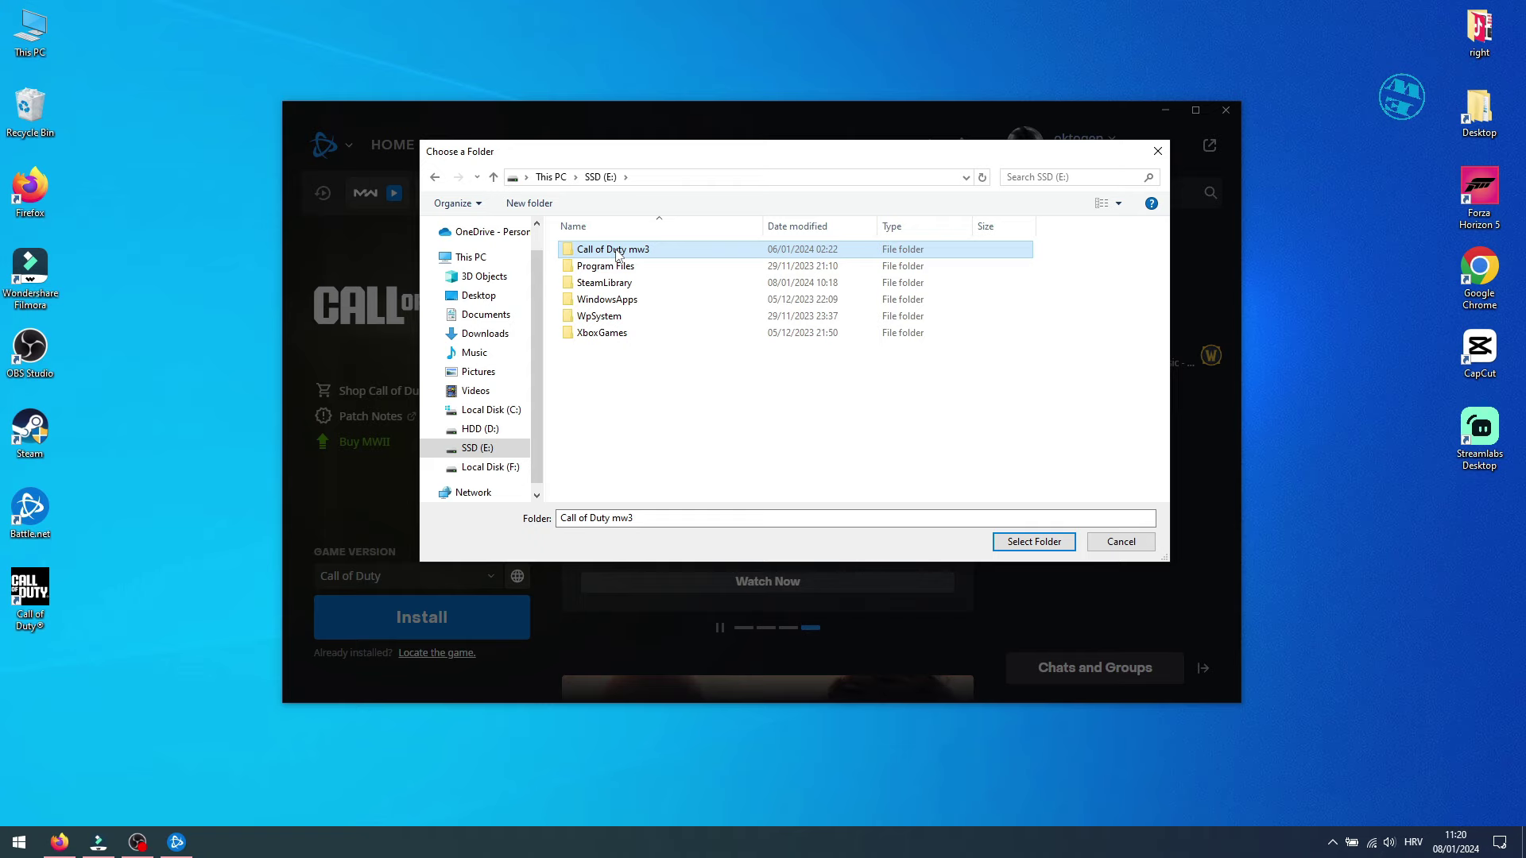
{"action": "left_click", "coordinate": [1034, 542]}
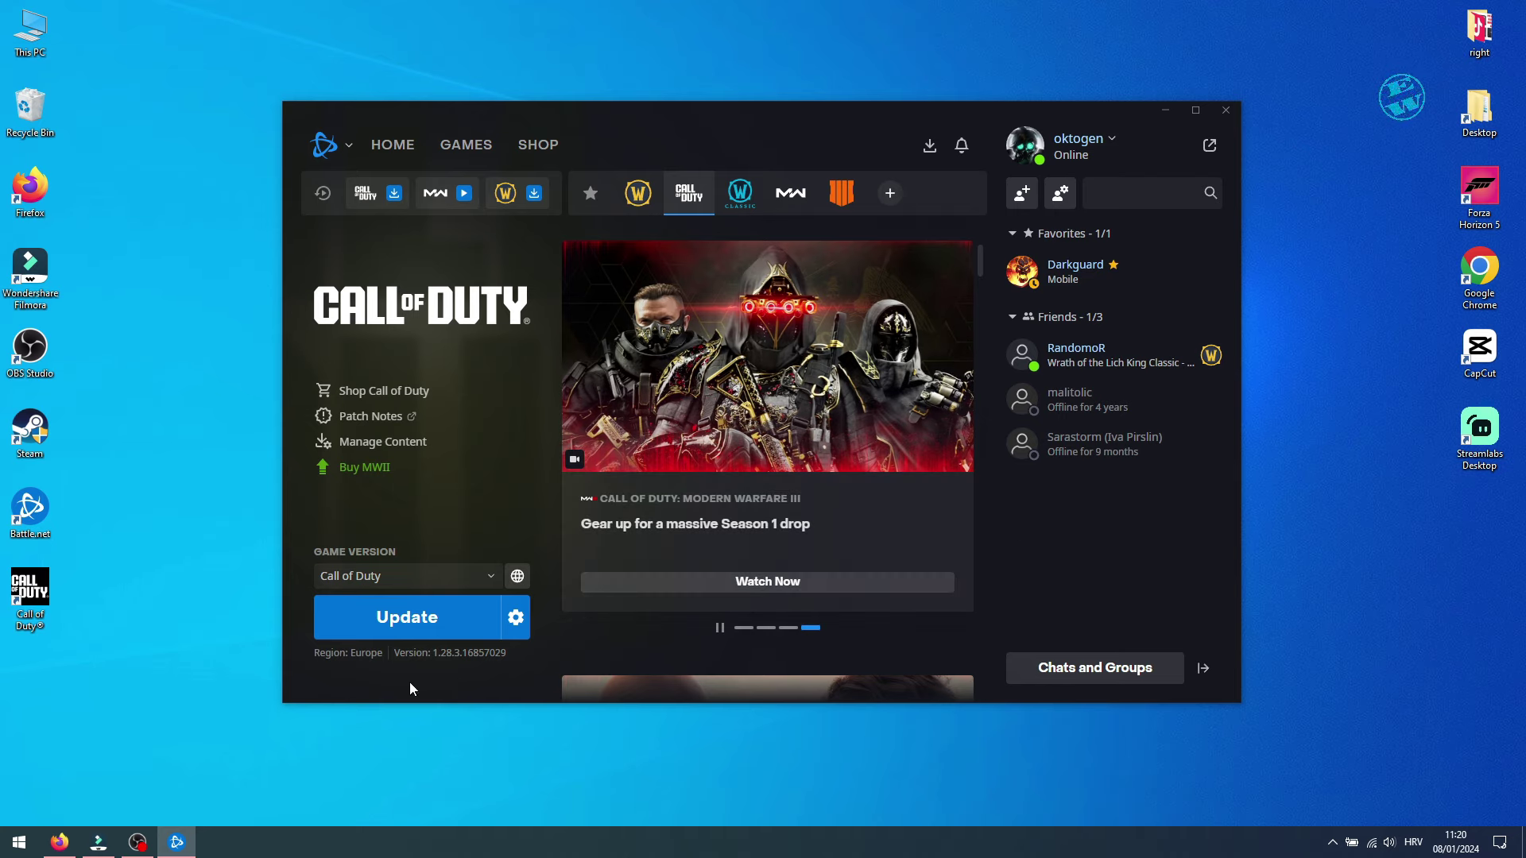
- Update Call of Duty and close the Battle.net window
{"action": "left_click", "coordinate": [418, 620]}
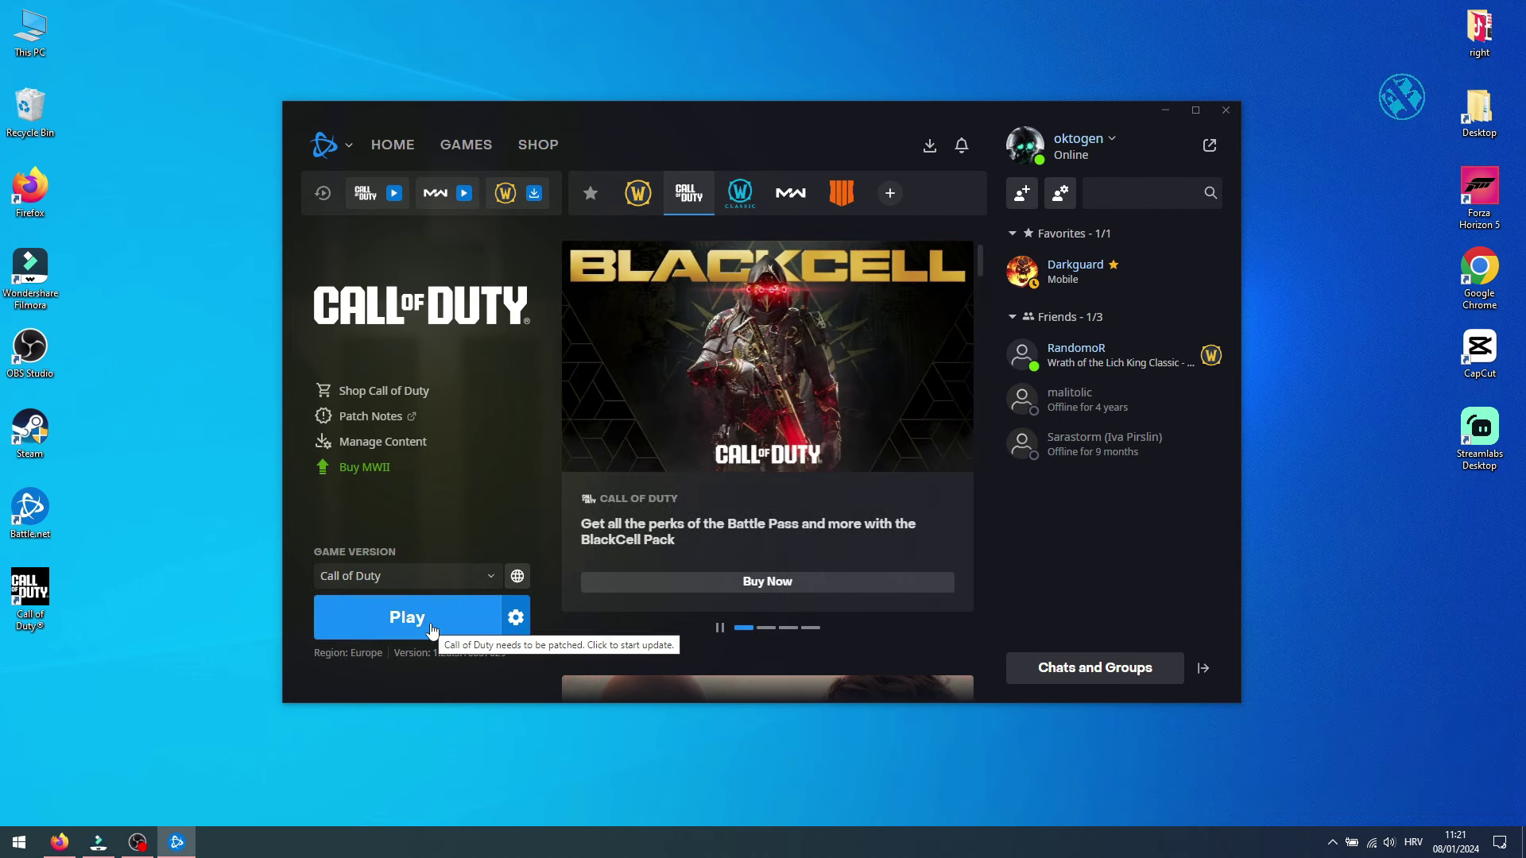
{"action": "left_click", "coordinate": [517, 620]}
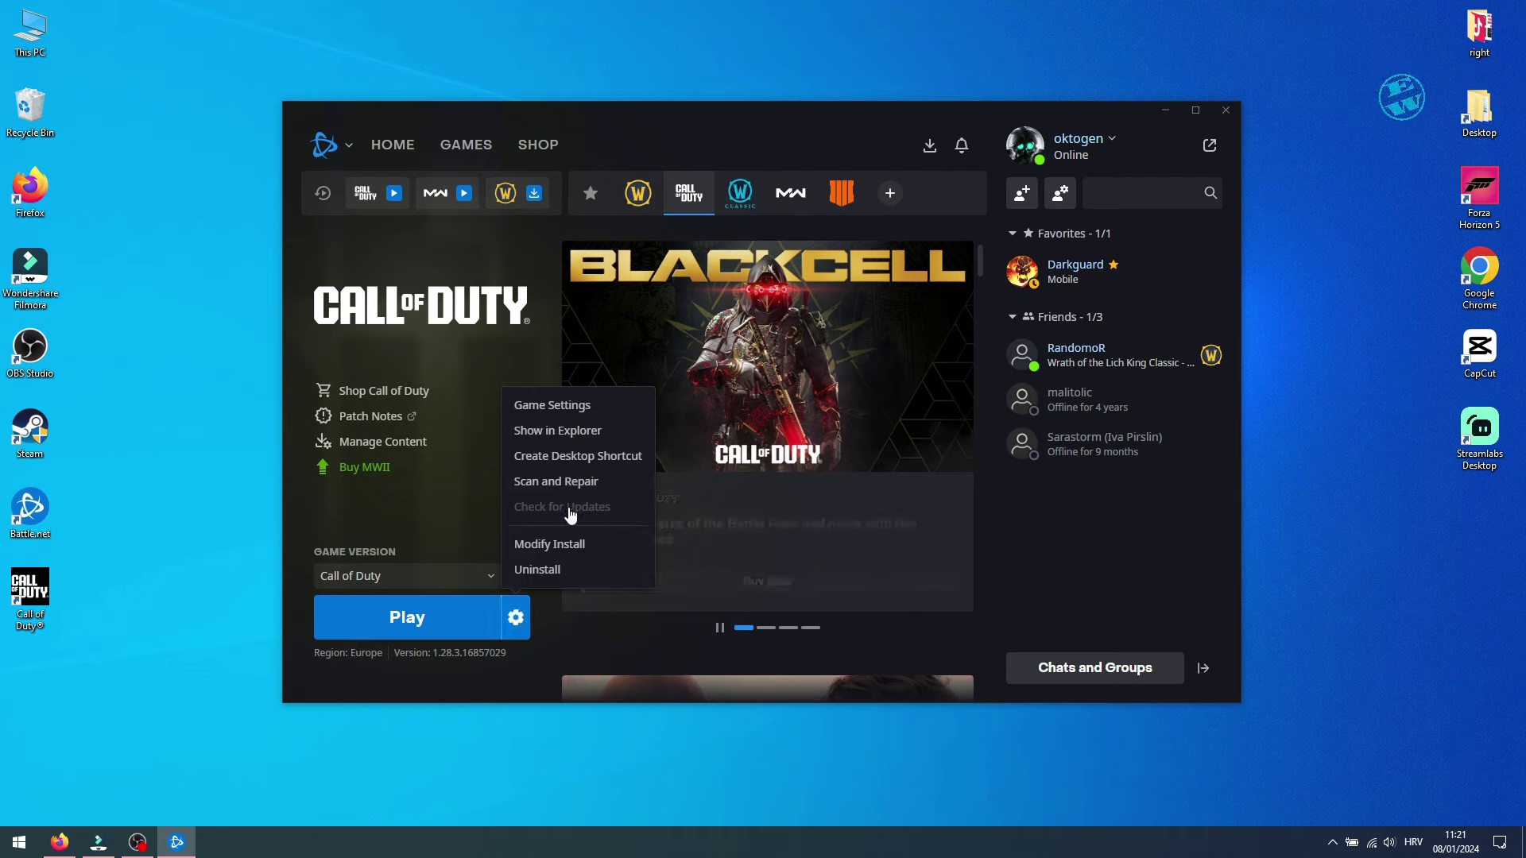
{"action": "left_click", "coordinate": [442, 500]}
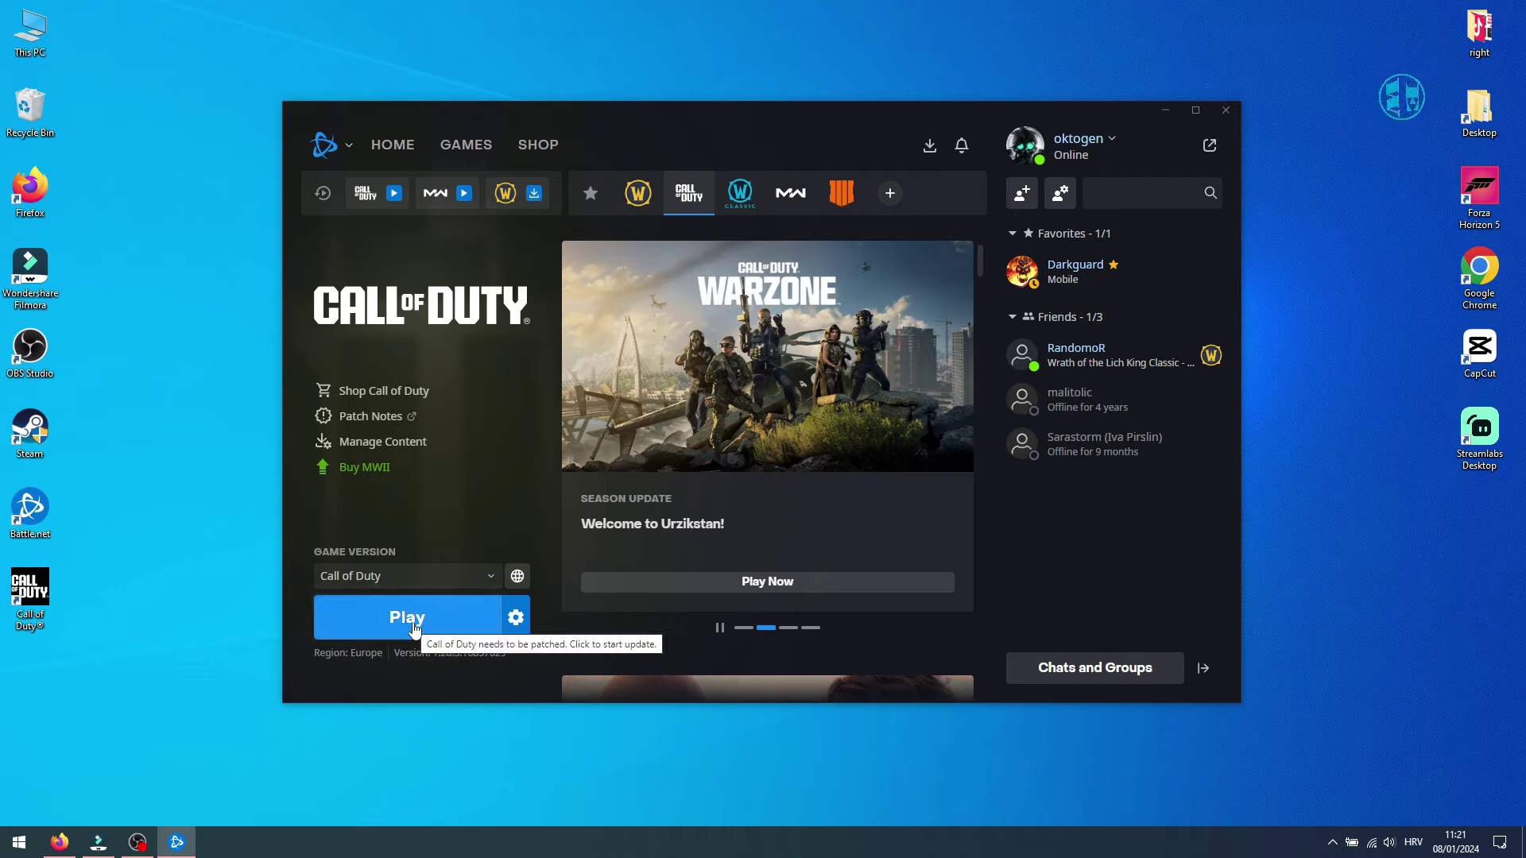
{"action": "left_click", "coordinate": [1228, 112]}
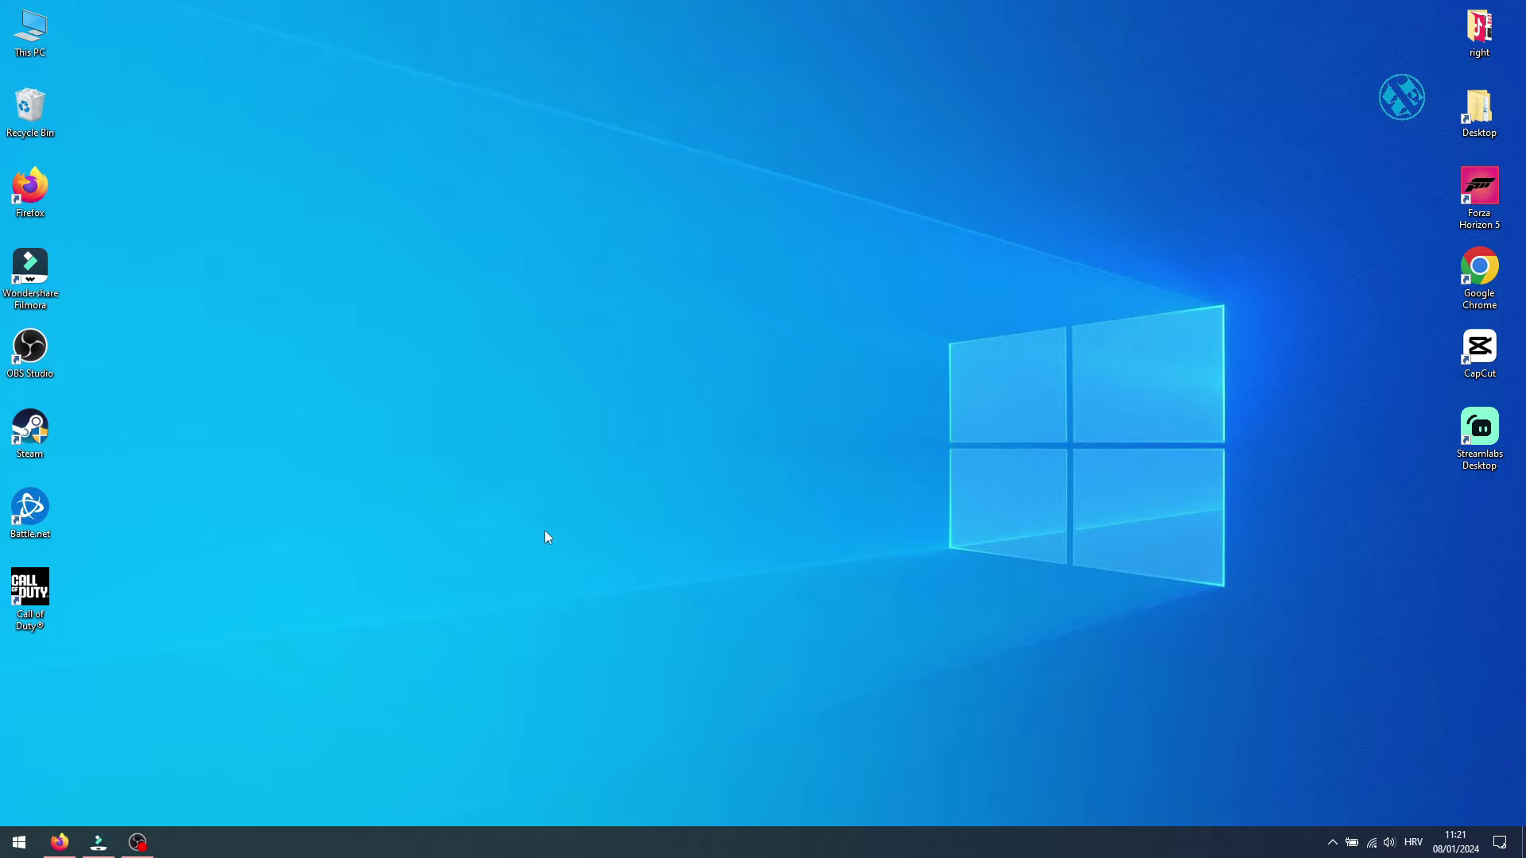
- Open Device Manager and expand the Display adapters category
{"action": "right_click", "coordinate": [4, 854]}
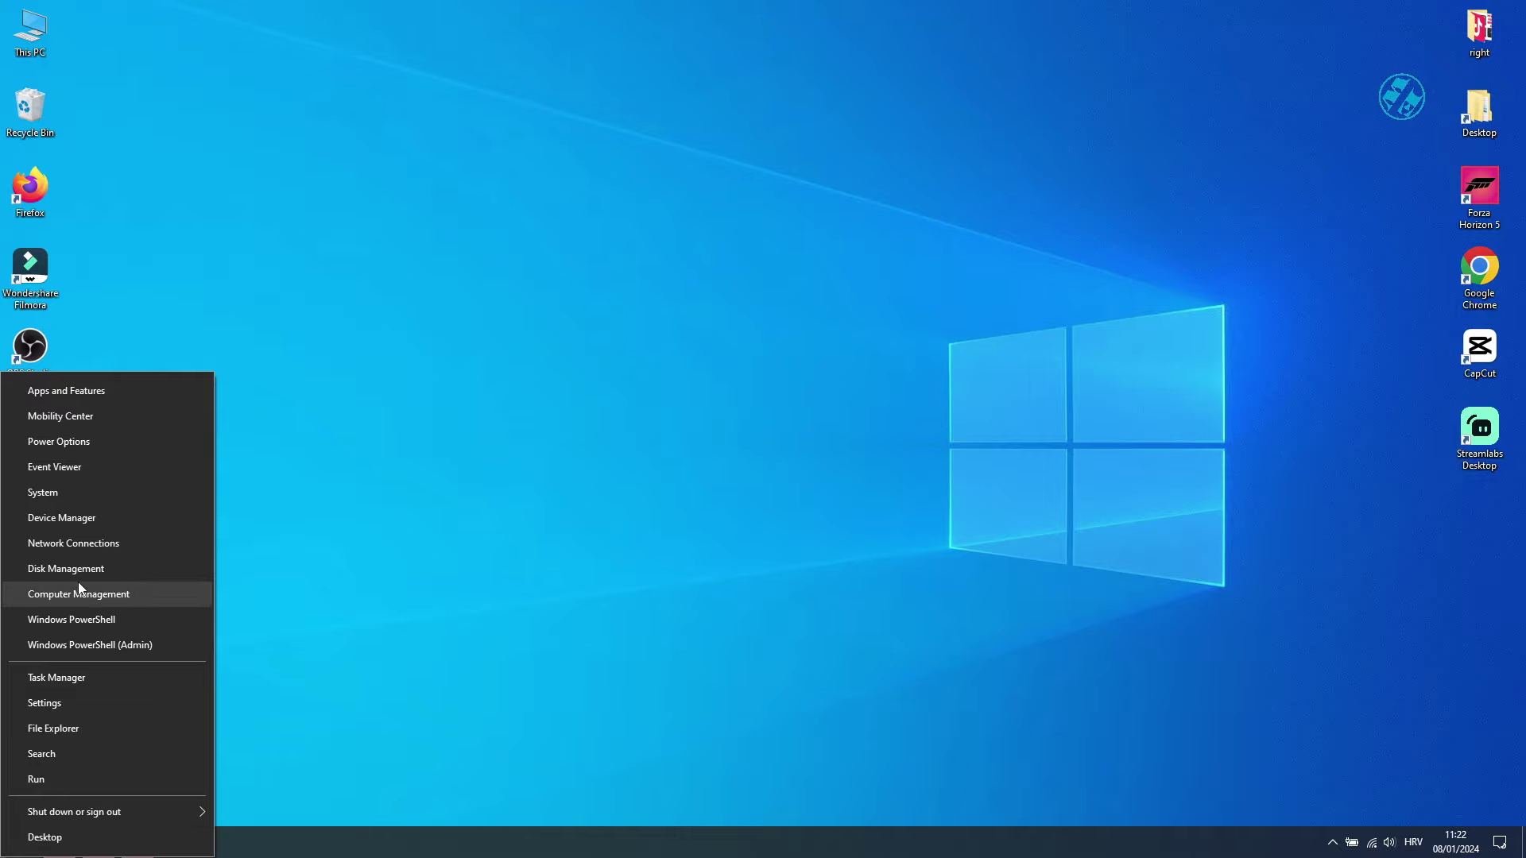
{"action": "left_click", "coordinate": [64, 515]}
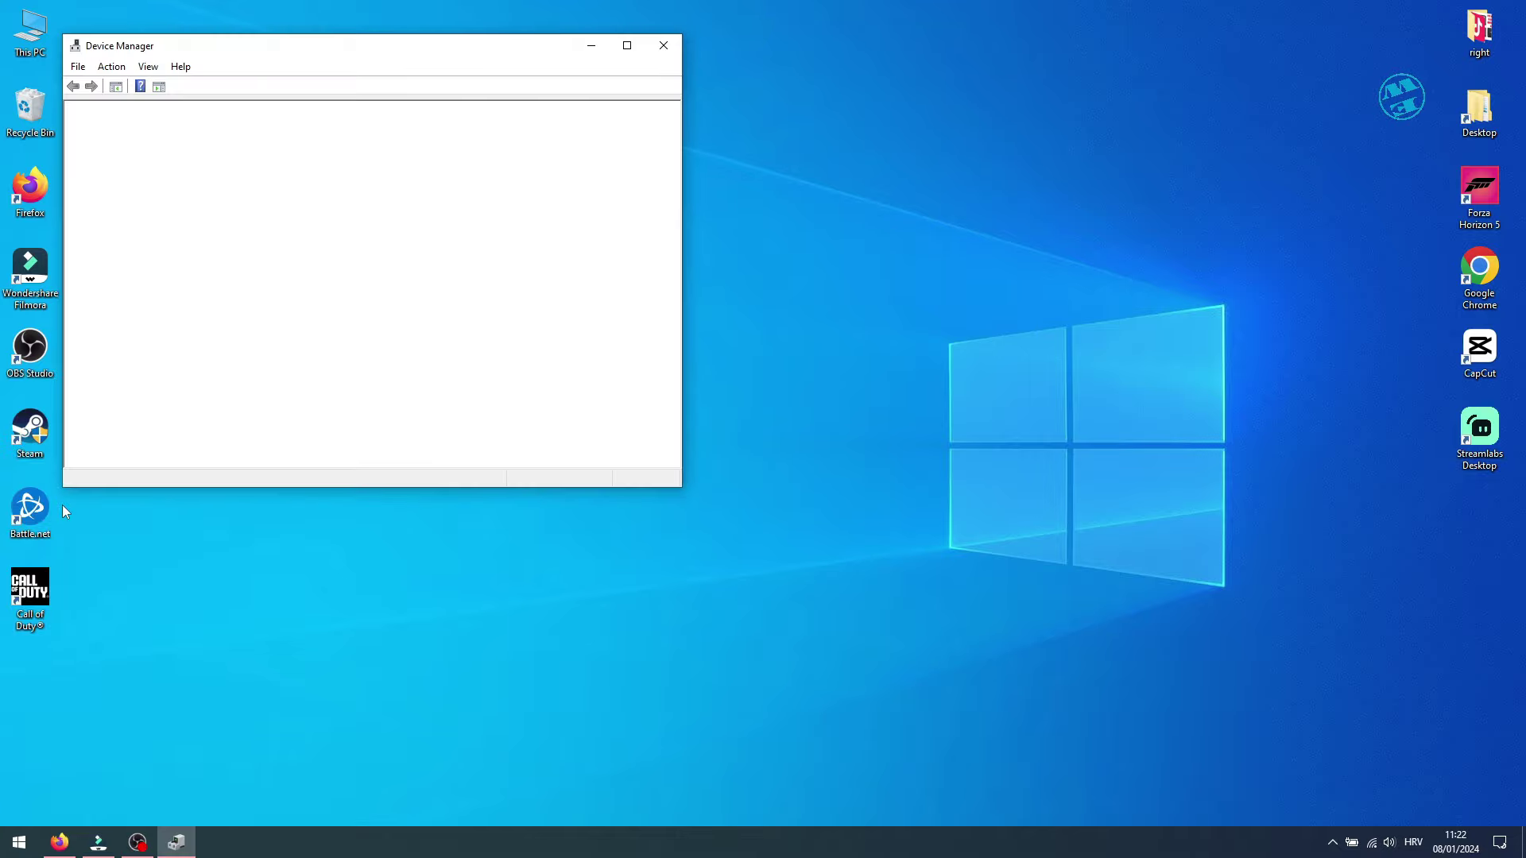
{"action": "left_click_drag", "start_coordinate": [351, 48], "coordinate": [768, 90]}
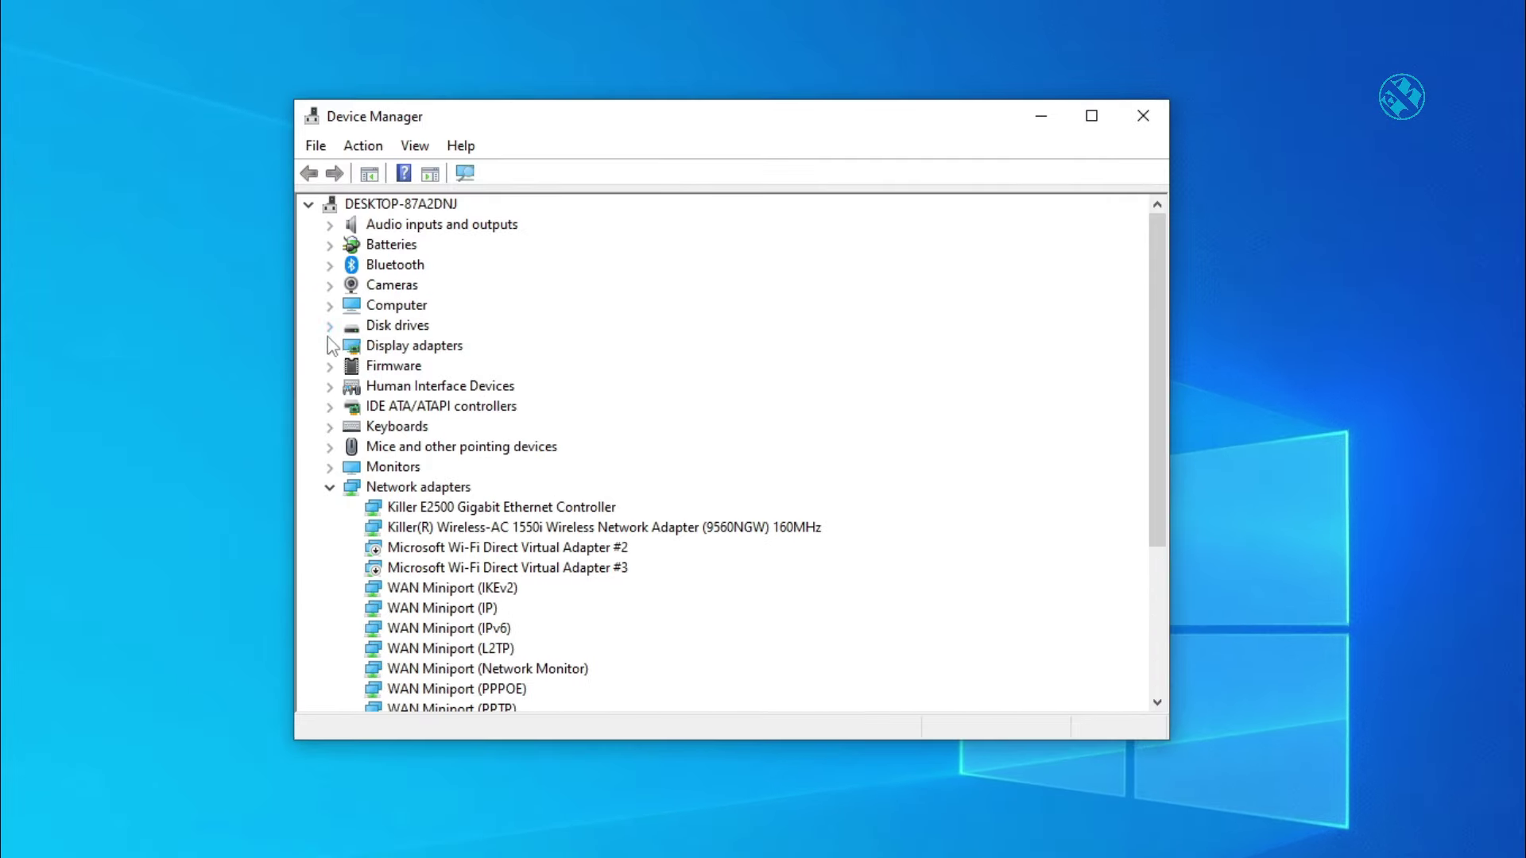
{"action": "left_click", "coordinate": [330, 345]}
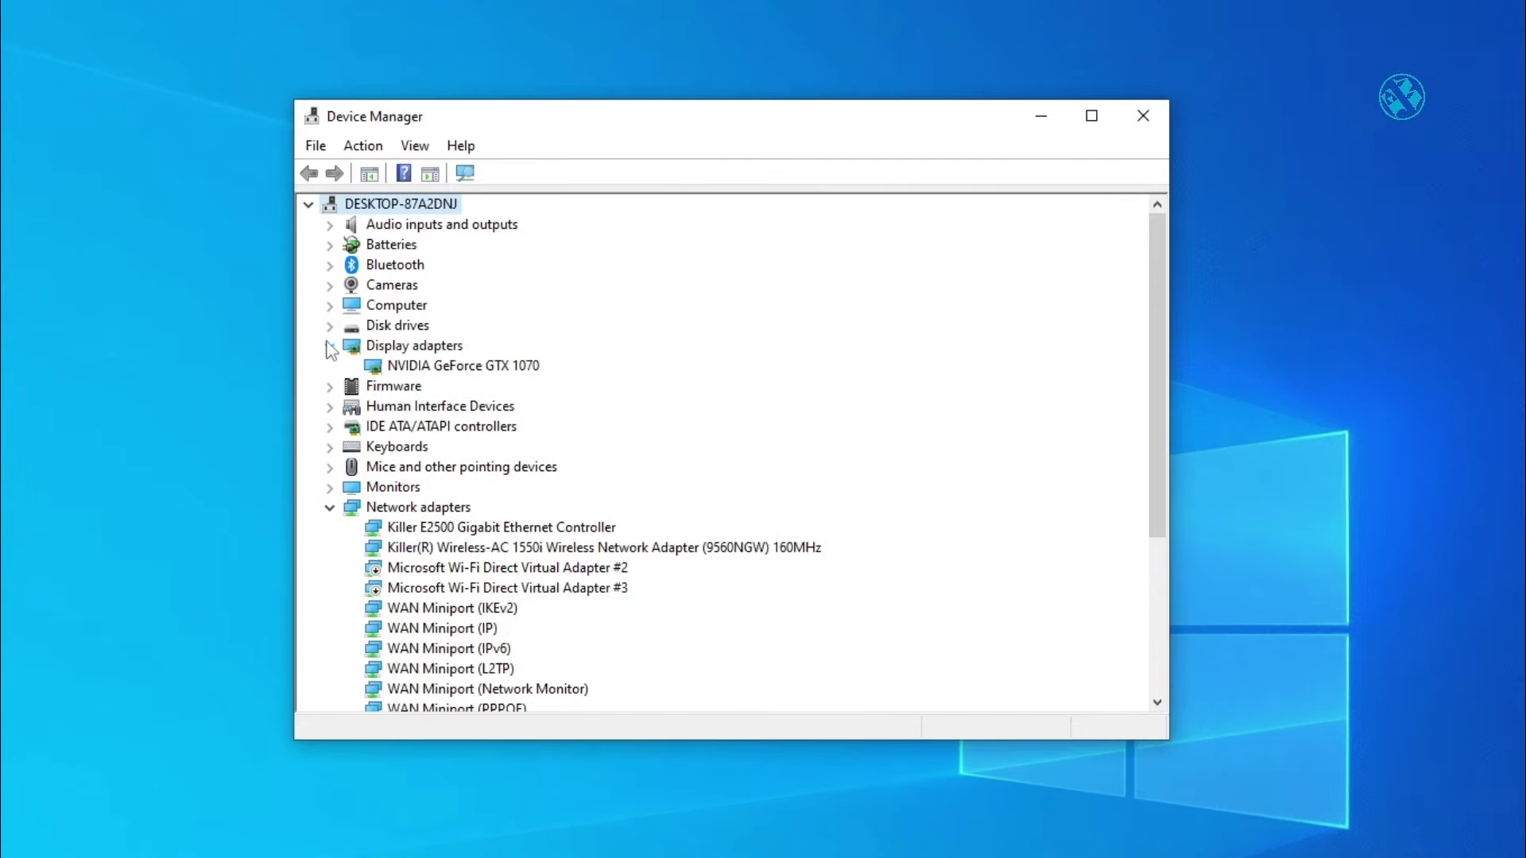
- Search automatically for updated drivers for the NVIDIA GeForce GTX 1070 and close Device Manager
{"action": "right_click", "coordinate": [430, 366]}
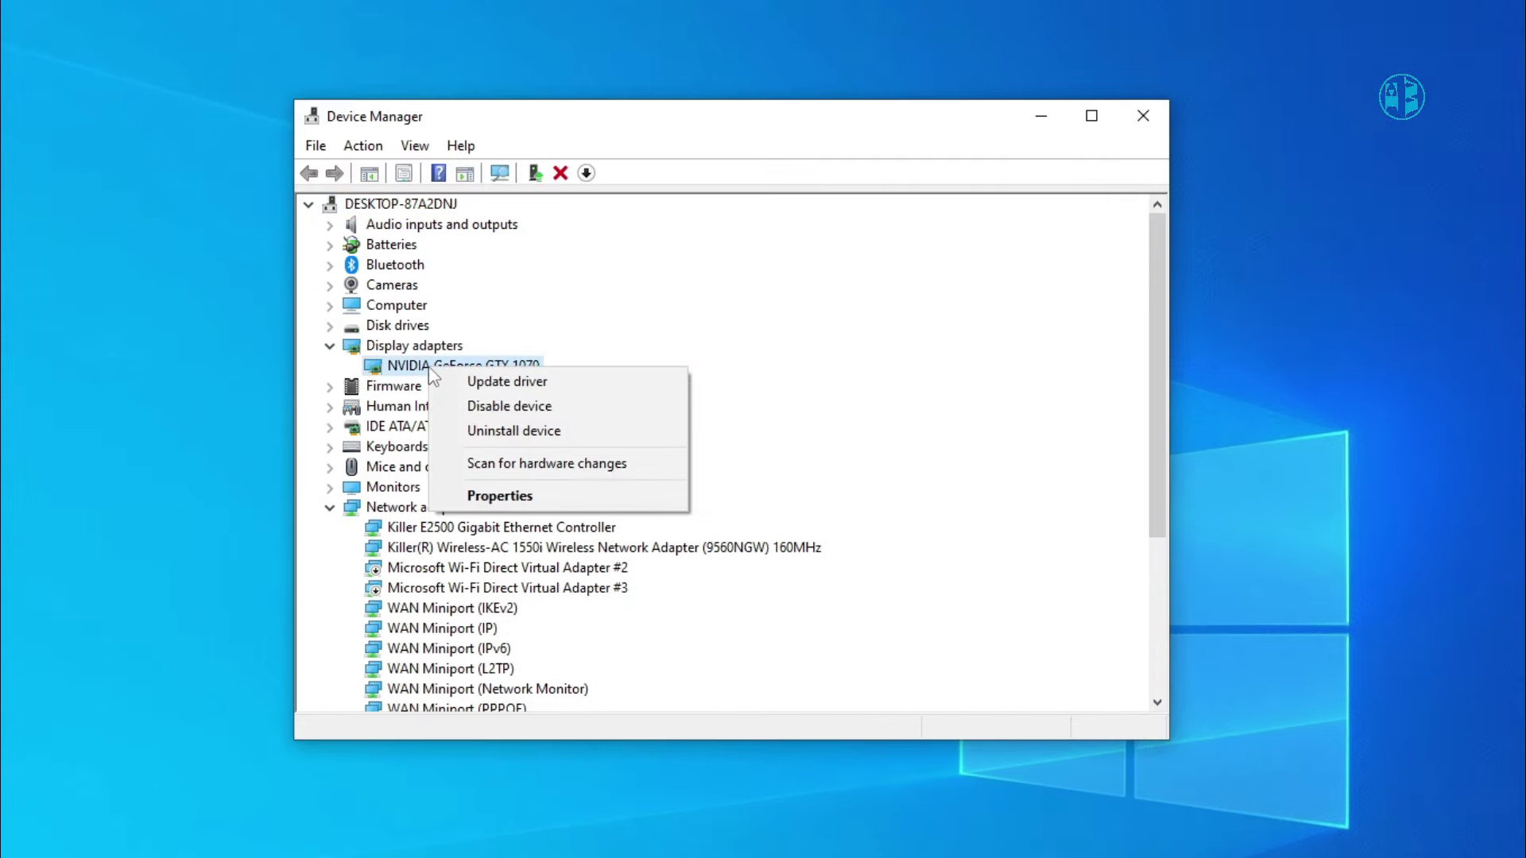
{"action": "left_click", "coordinate": [507, 384]}
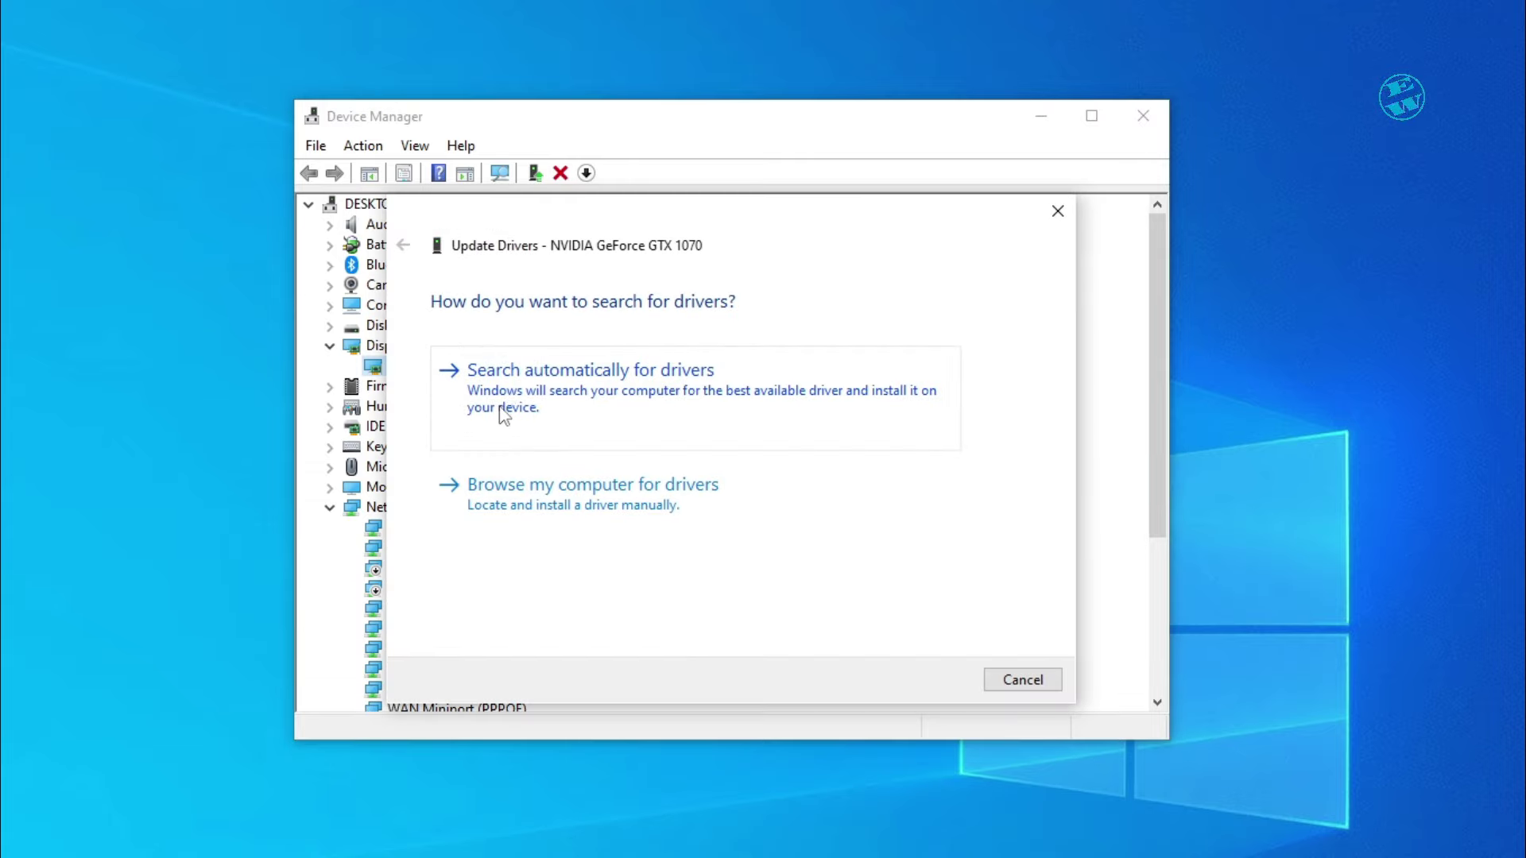
{"action": "left_click", "coordinate": [513, 418]}
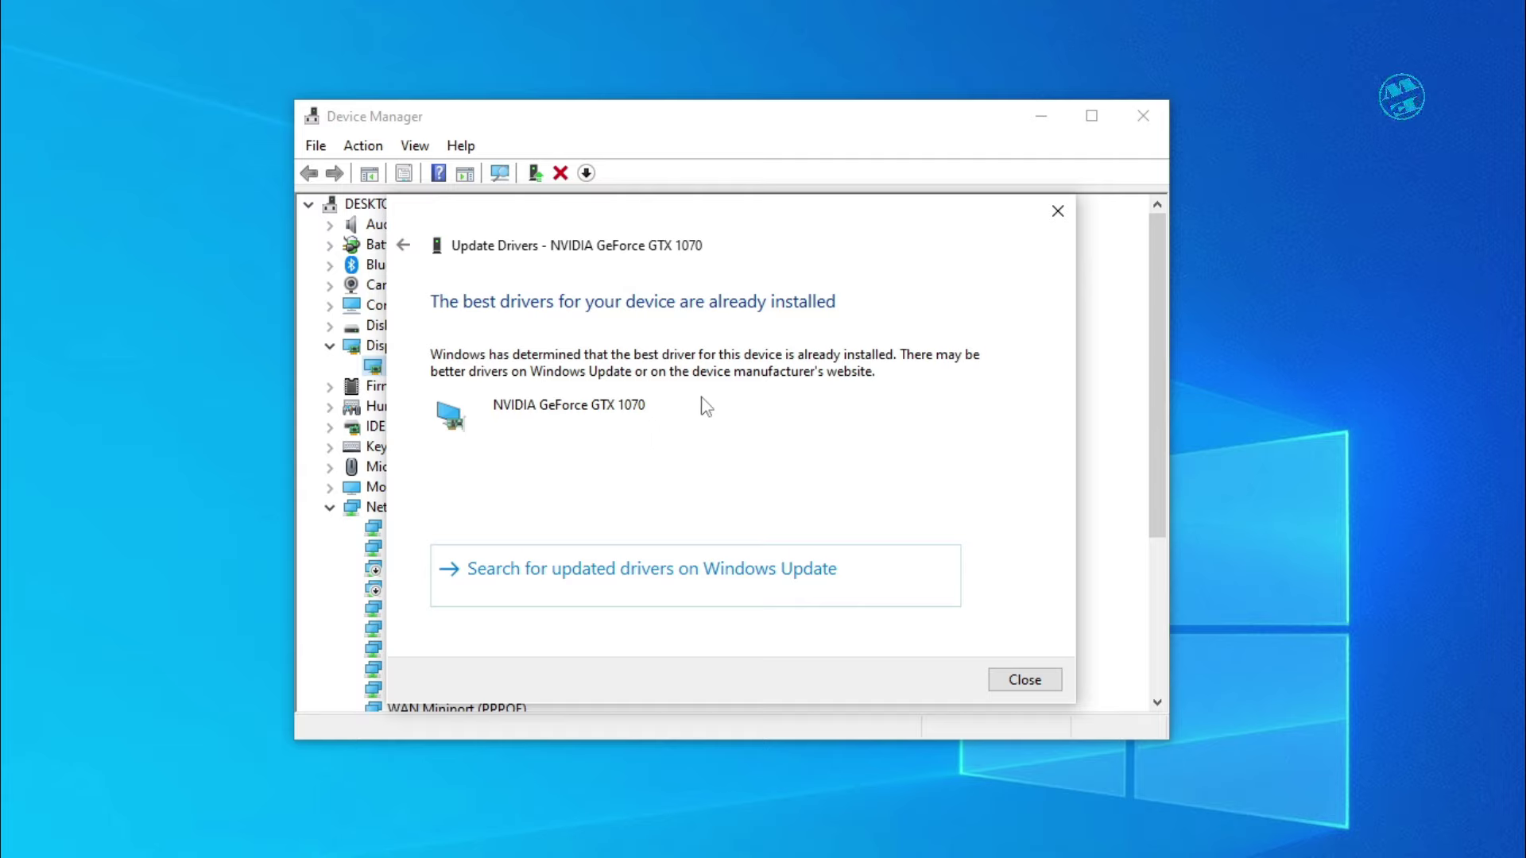
{"action": "left_click", "coordinate": [1025, 683]}
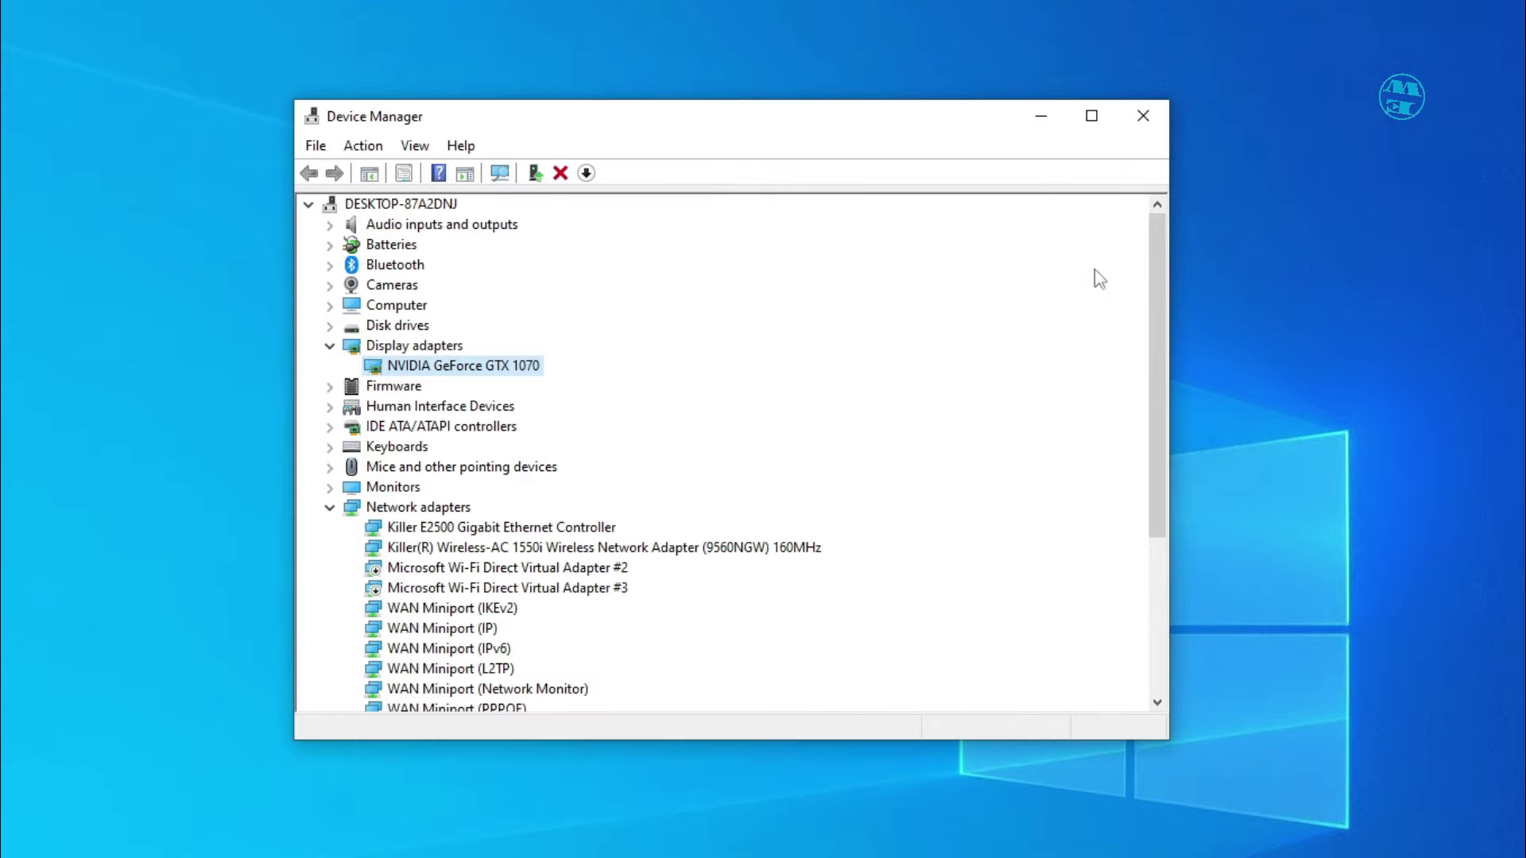
{"action": "left_click", "coordinate": [1143, 116]}
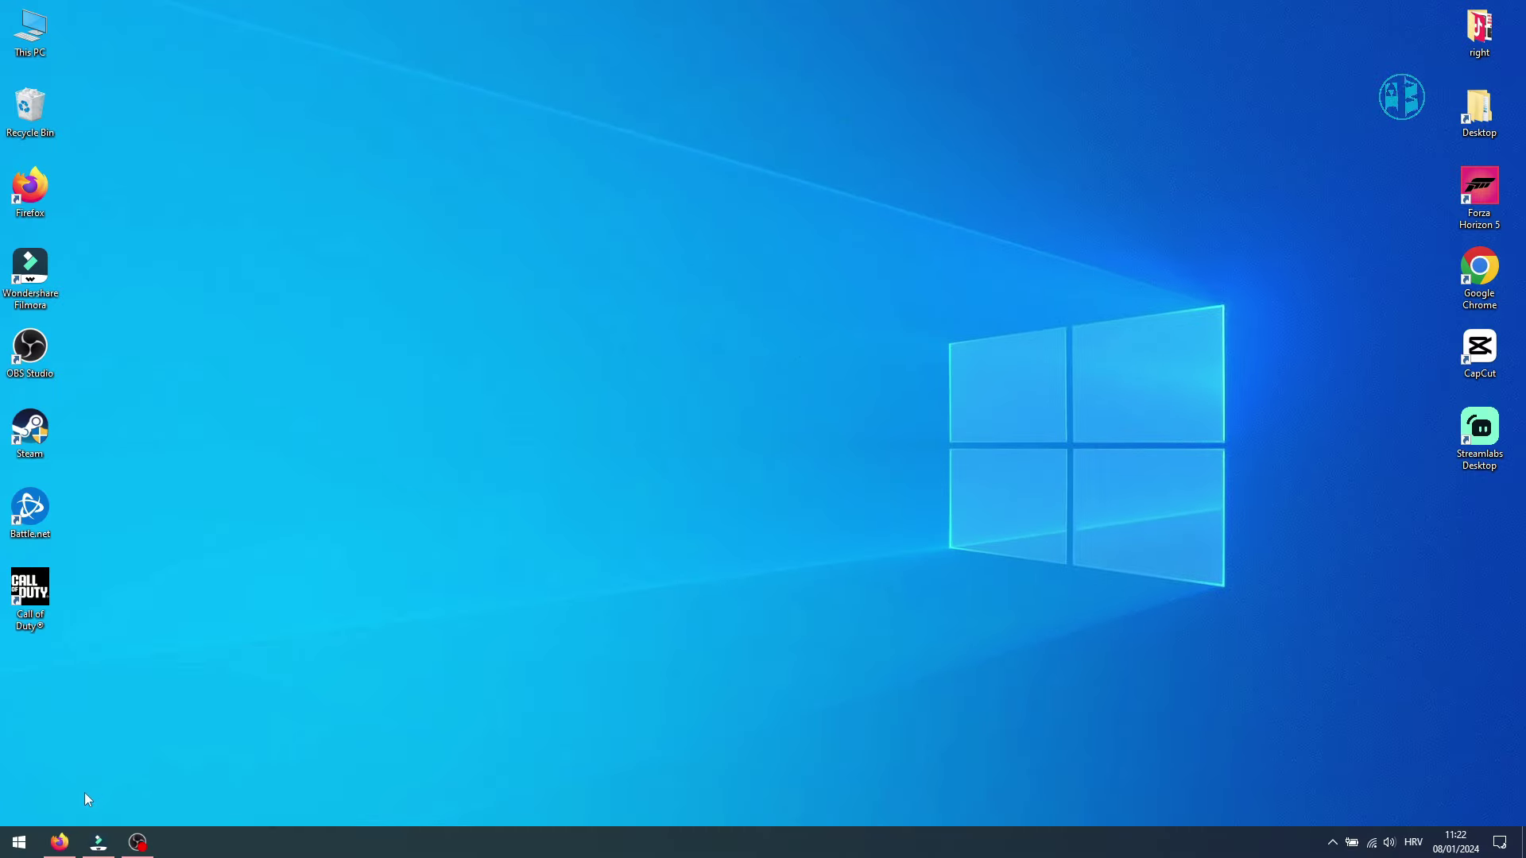
- Switch to Firefox, review the Intel, AMD and NVIDIA graphics driver download pages, and close the browser
{"action": "left_click", "coordinate": [62, 845]}
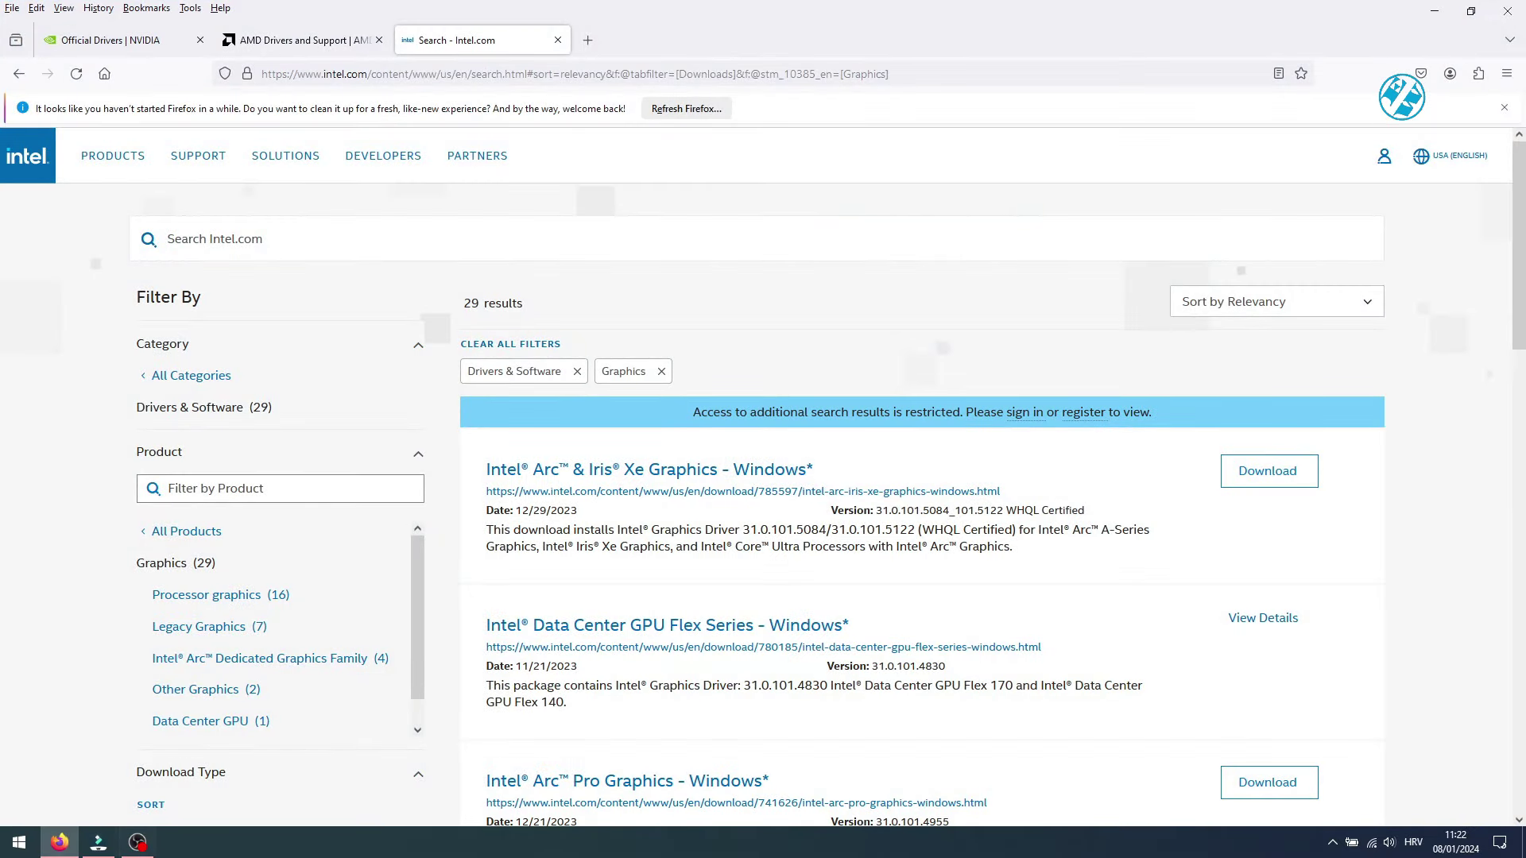
{"action": "scroll", "coordinate": [581, 561], "scroll_direction": "down", "scroll_amount": 8}
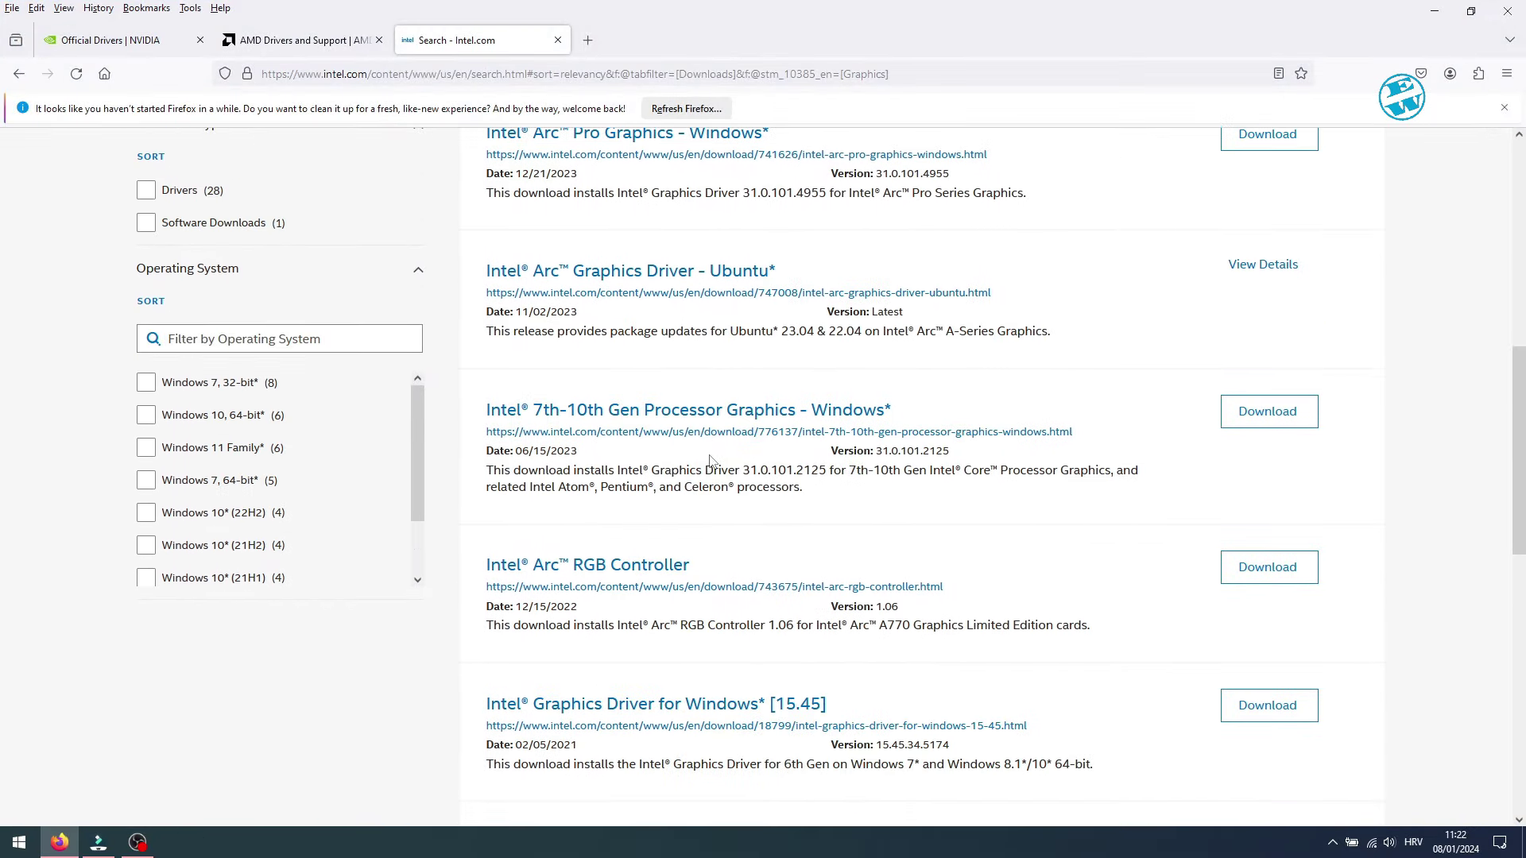
{"action": "scroll", "coordinate": [581, 561], "scroll_direction": "up", "scroll_amount": 8}
{"action": "left_click", "coordinate": [302, 41]}
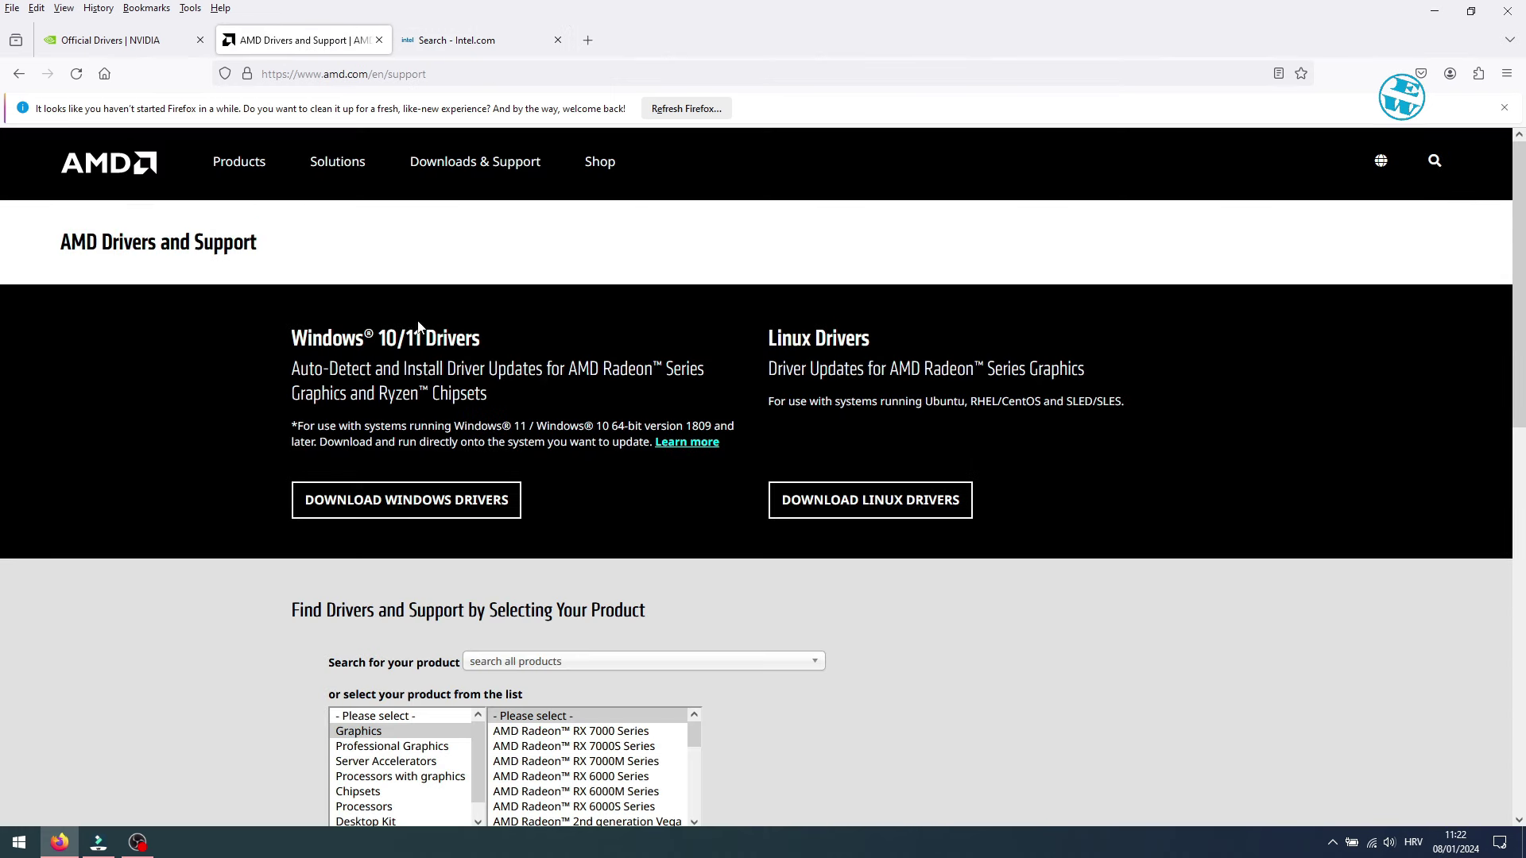
{"action": "scroll", "coordinate": [437, 330], "scroll_direction": "down", "scroll_amount": 4}
{"action": "left_click", "coordinate": [403, 440]}
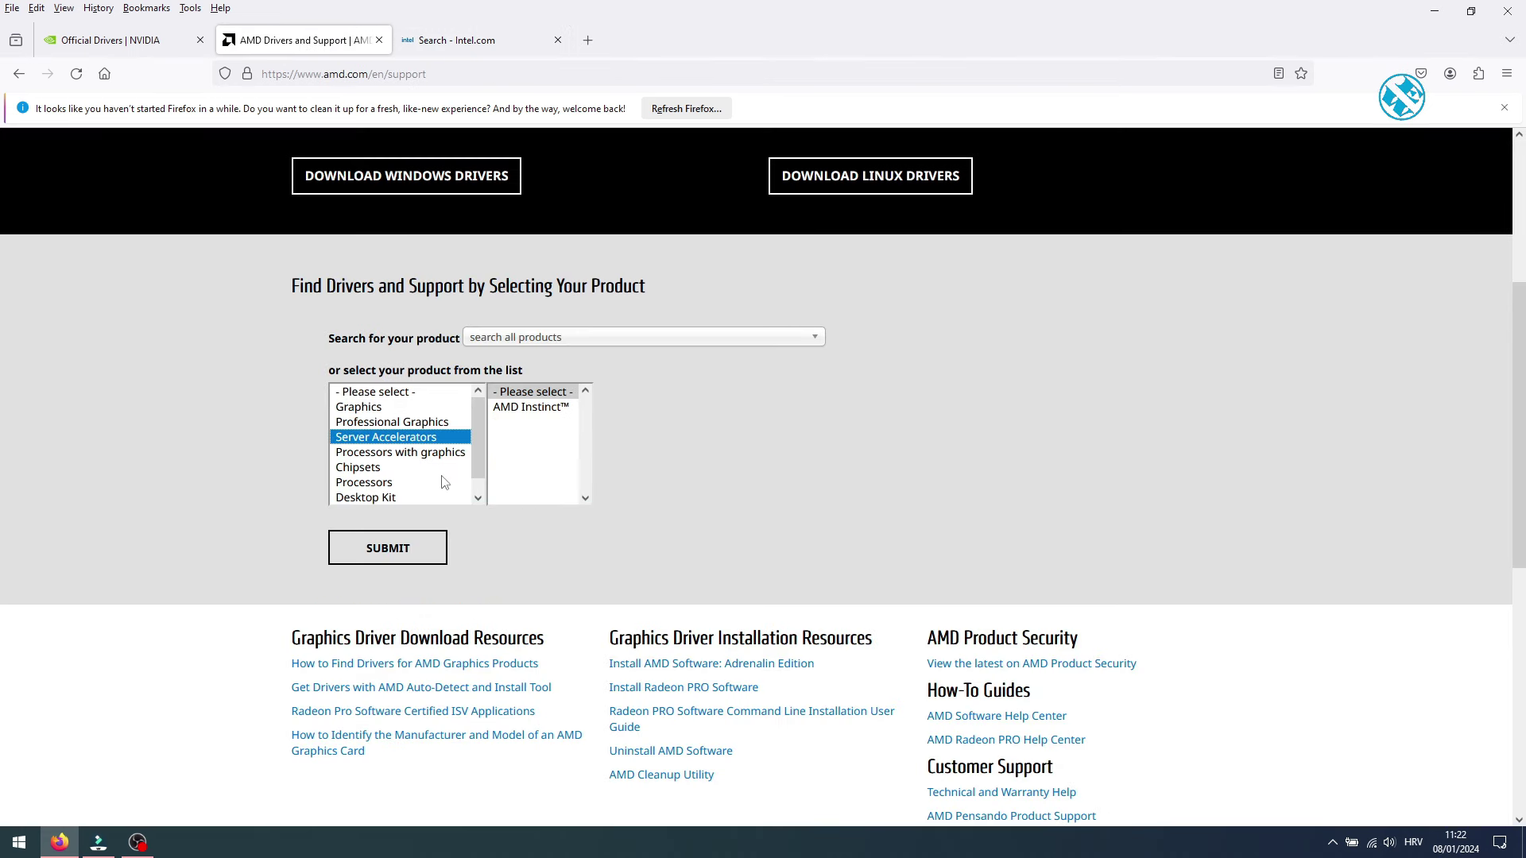
{"action": "left_click", "coordinate": [528, 408]}
{"action": "left_click", "coordinate": [119, 39]}
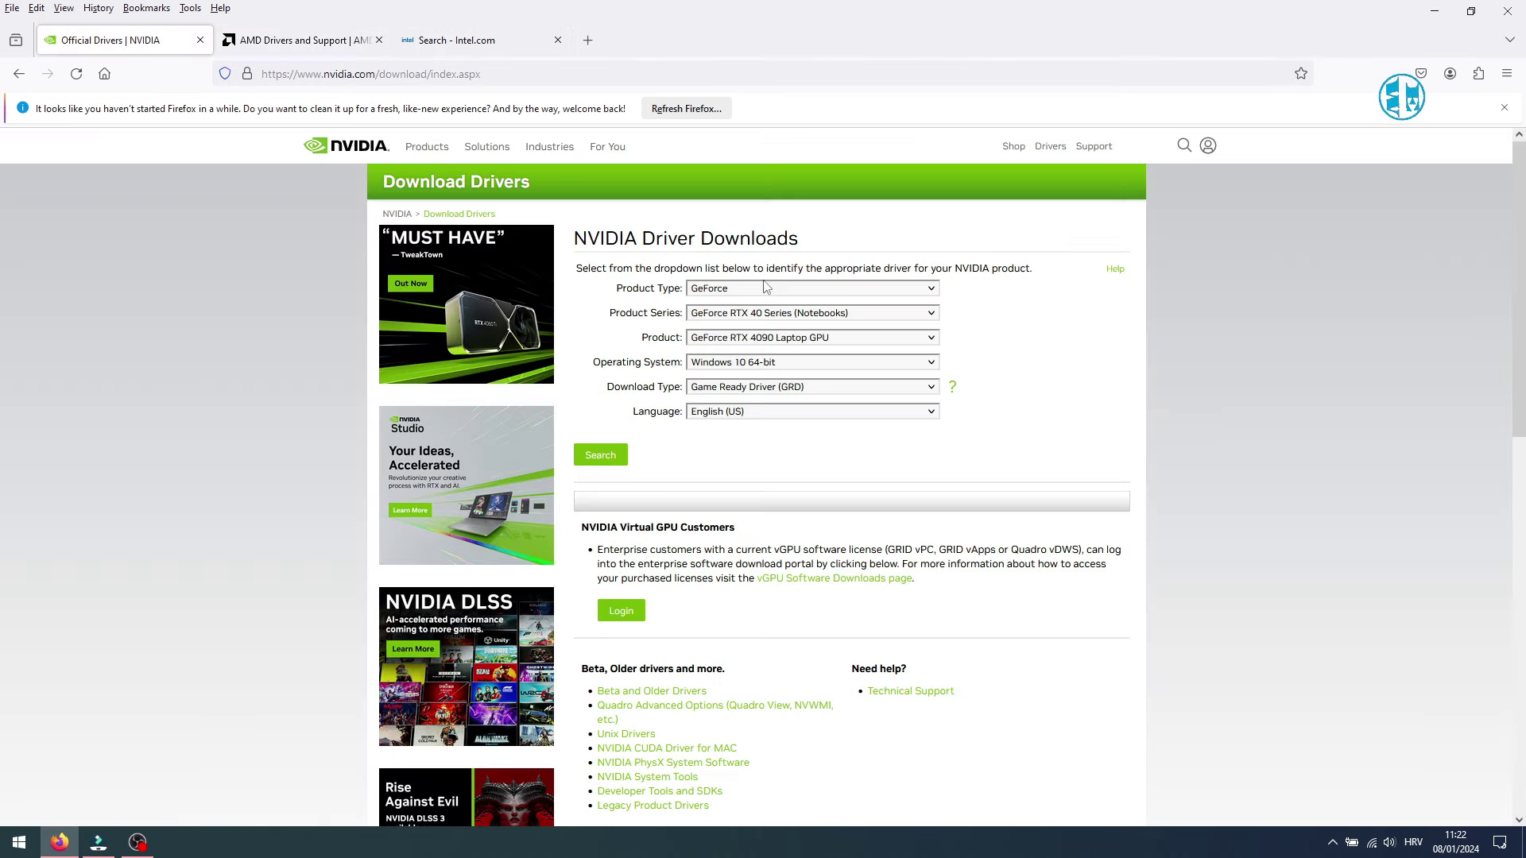
{"action": "left_click", "coordinate": [1505, 22]}
- Open GeForce Experience from the system tray, check for graphics driver updates and close the window
{"action": "left_click", "coordinate": [1333, 841]}
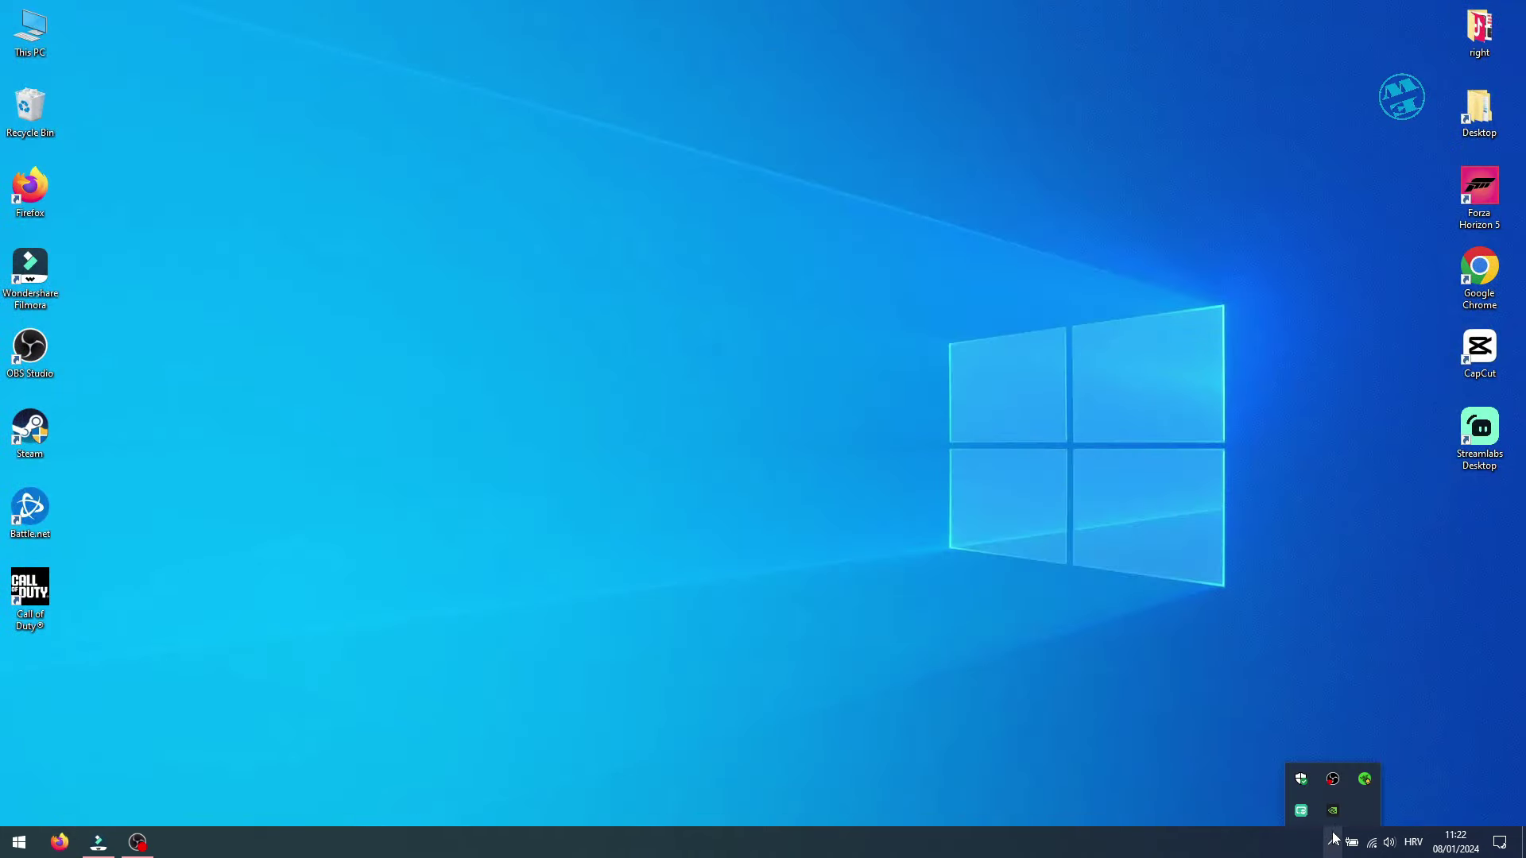
{"action": "right_click", "coordinate": [1335, 811]}
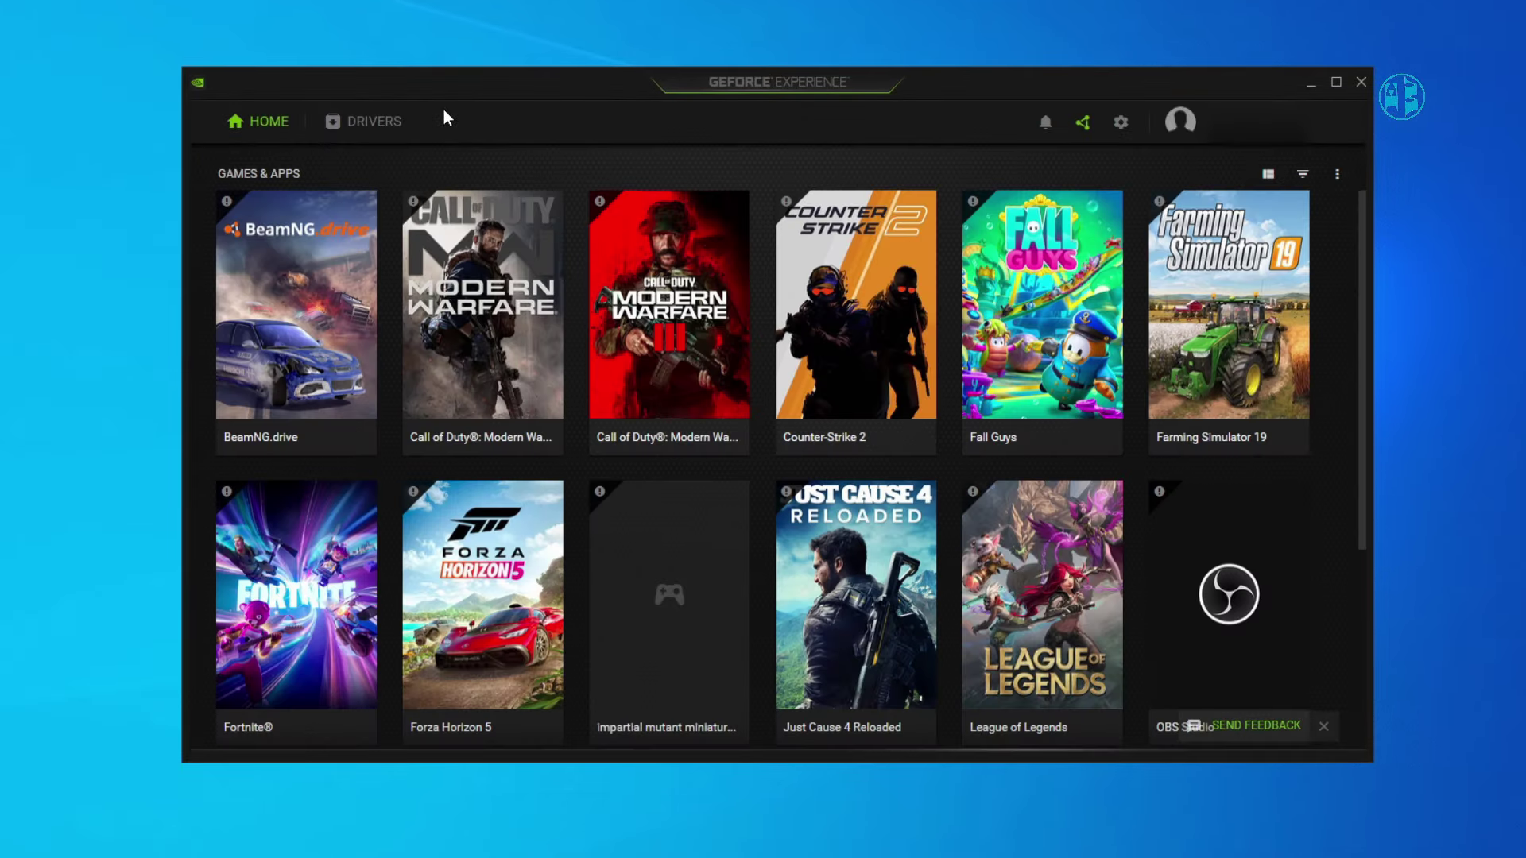
{"action": "left_click", "coordinate": [363, 131]}
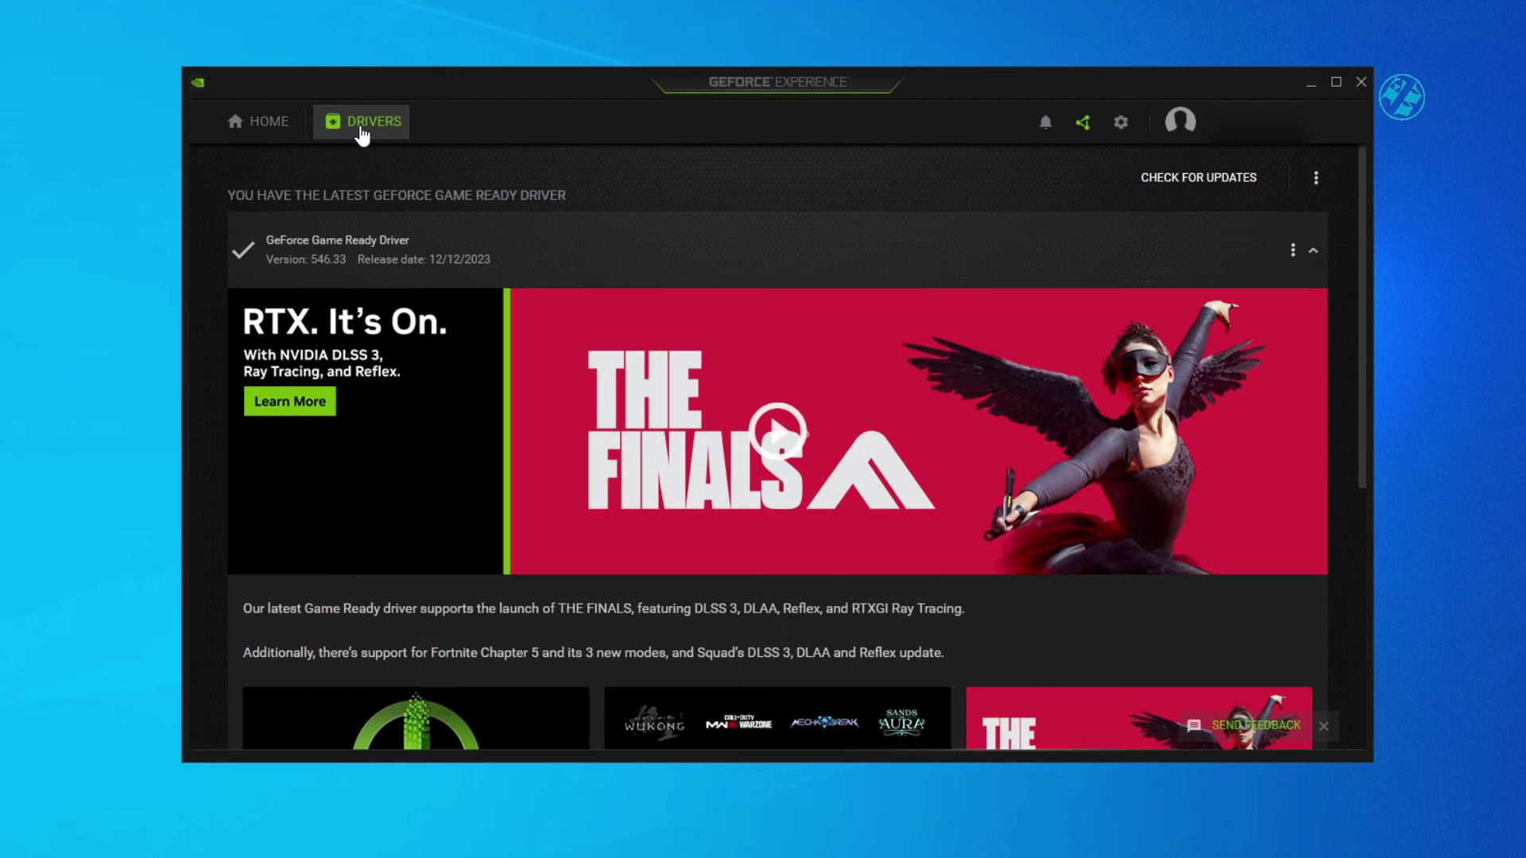
{"action": "left_click", "coordinate": [1201, 185]}
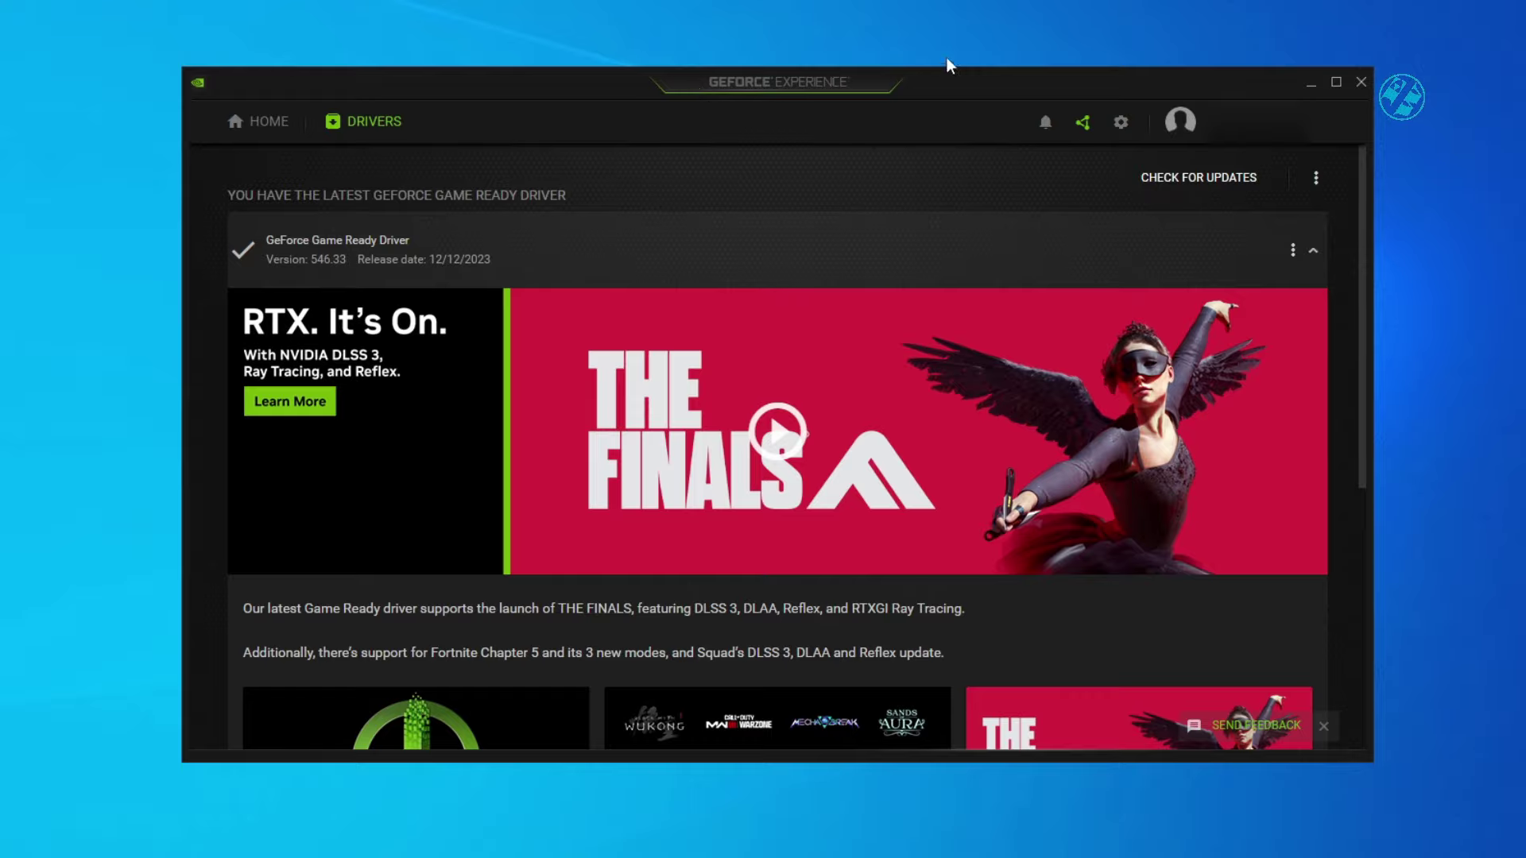
{"action": "left_click", "coordinate": [1362, 83]}
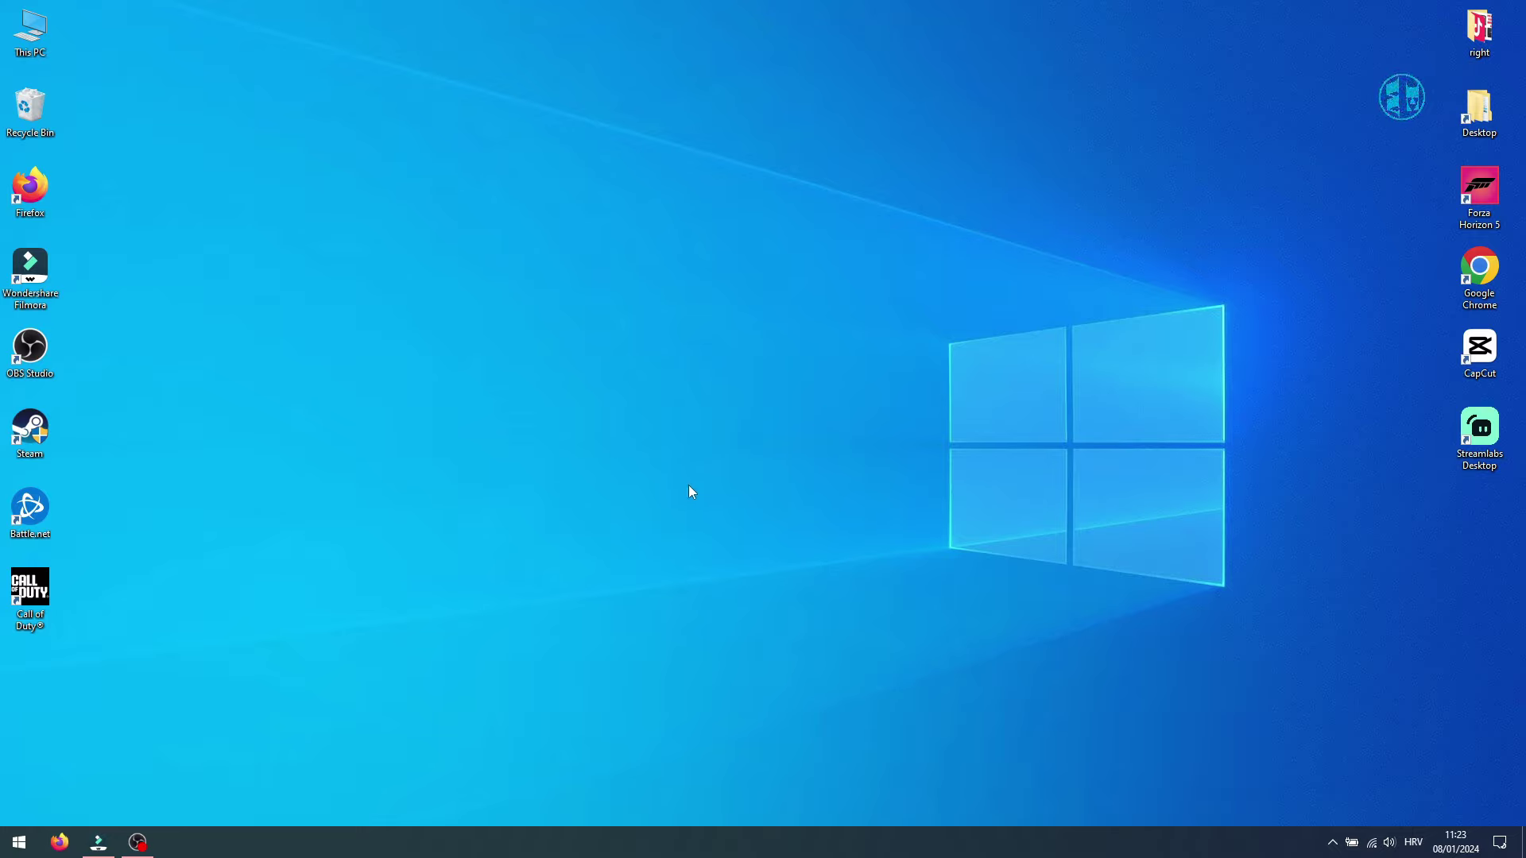
- Check for Windows updates under Update & Security in Windows Settings and close the window
{"action": "left_click", "coordinate": [19, 842]}
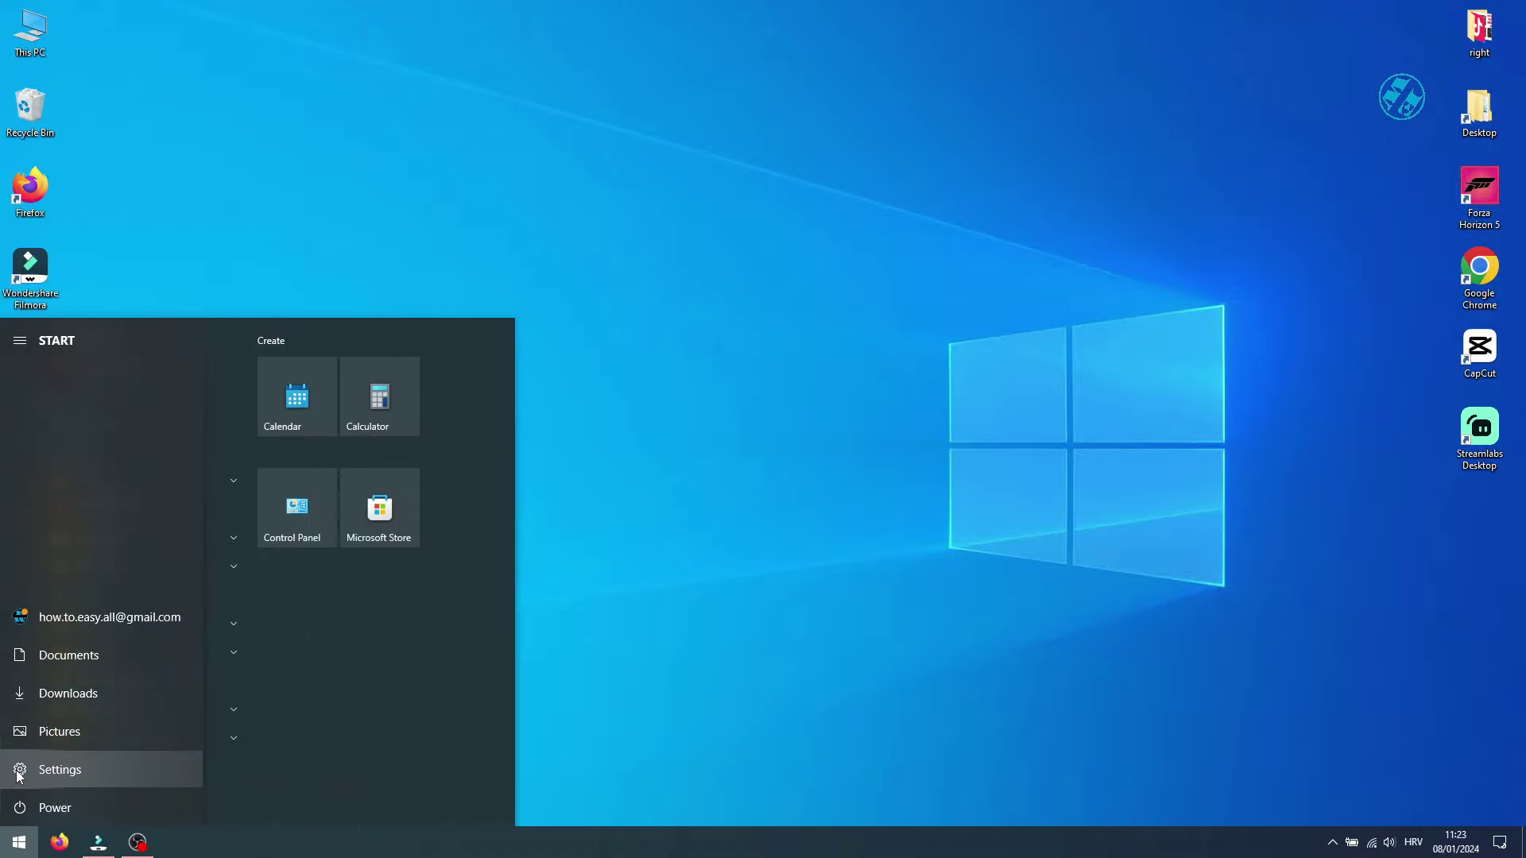
{"action": "left_click", "coordinate": [16, 770]}
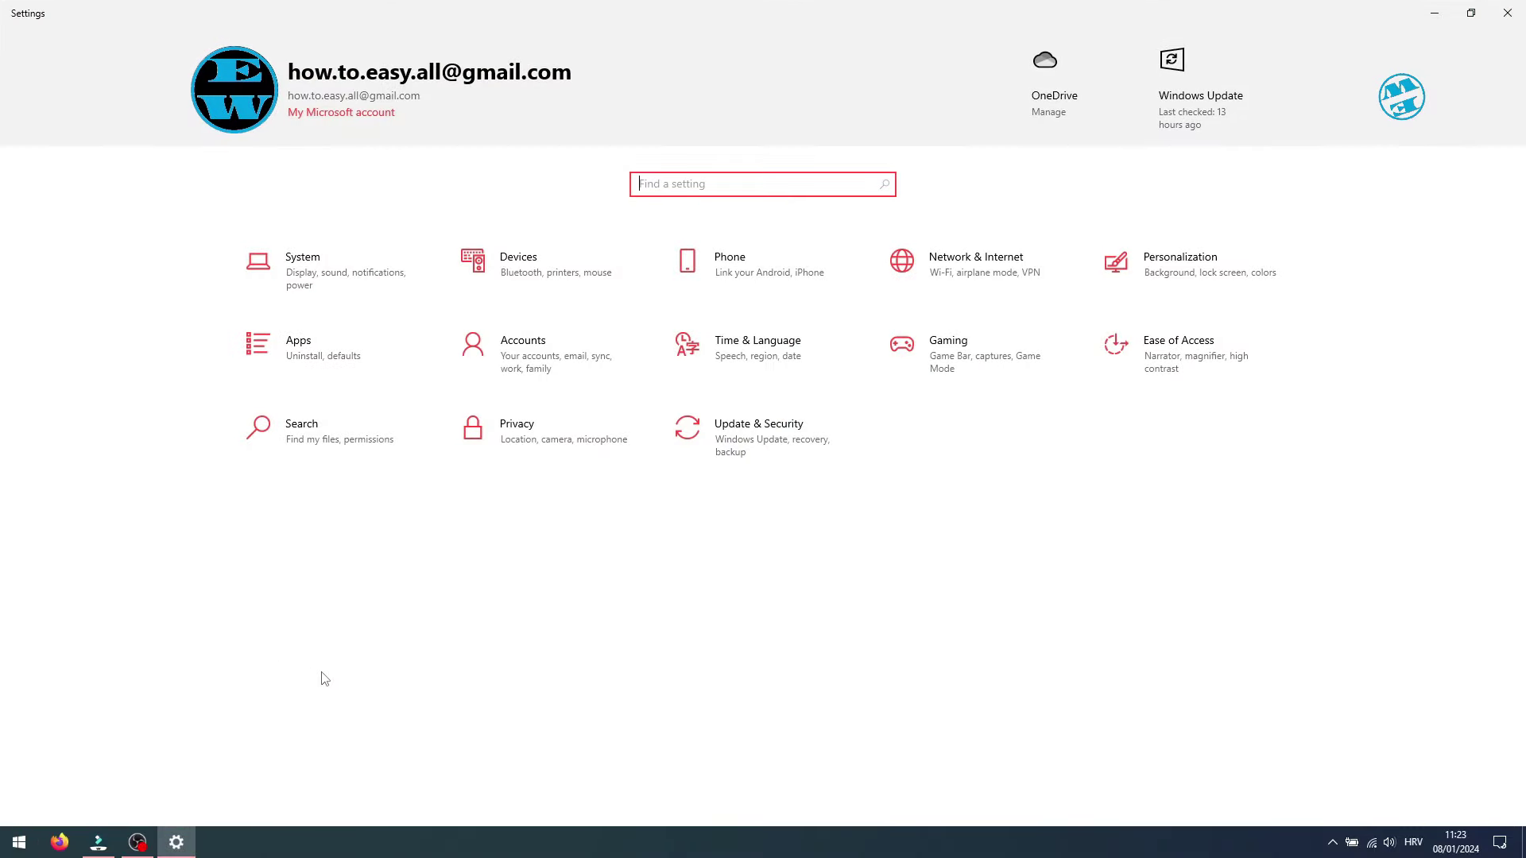
{"action": "left_click", "coordinate": [715, 440]}
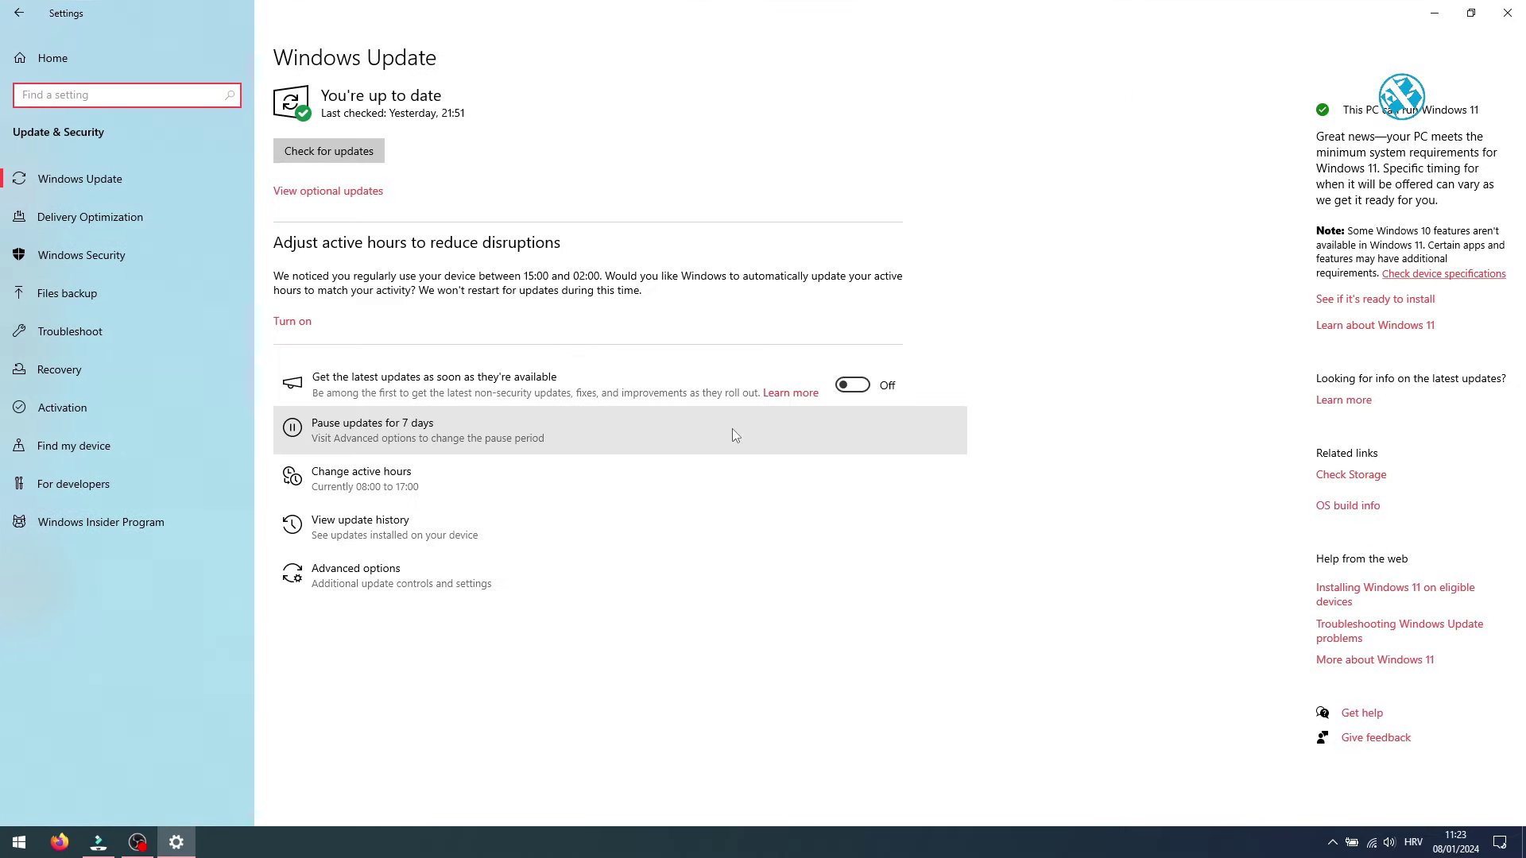
{"action": "left_click", "coordinate": [333, 153]}
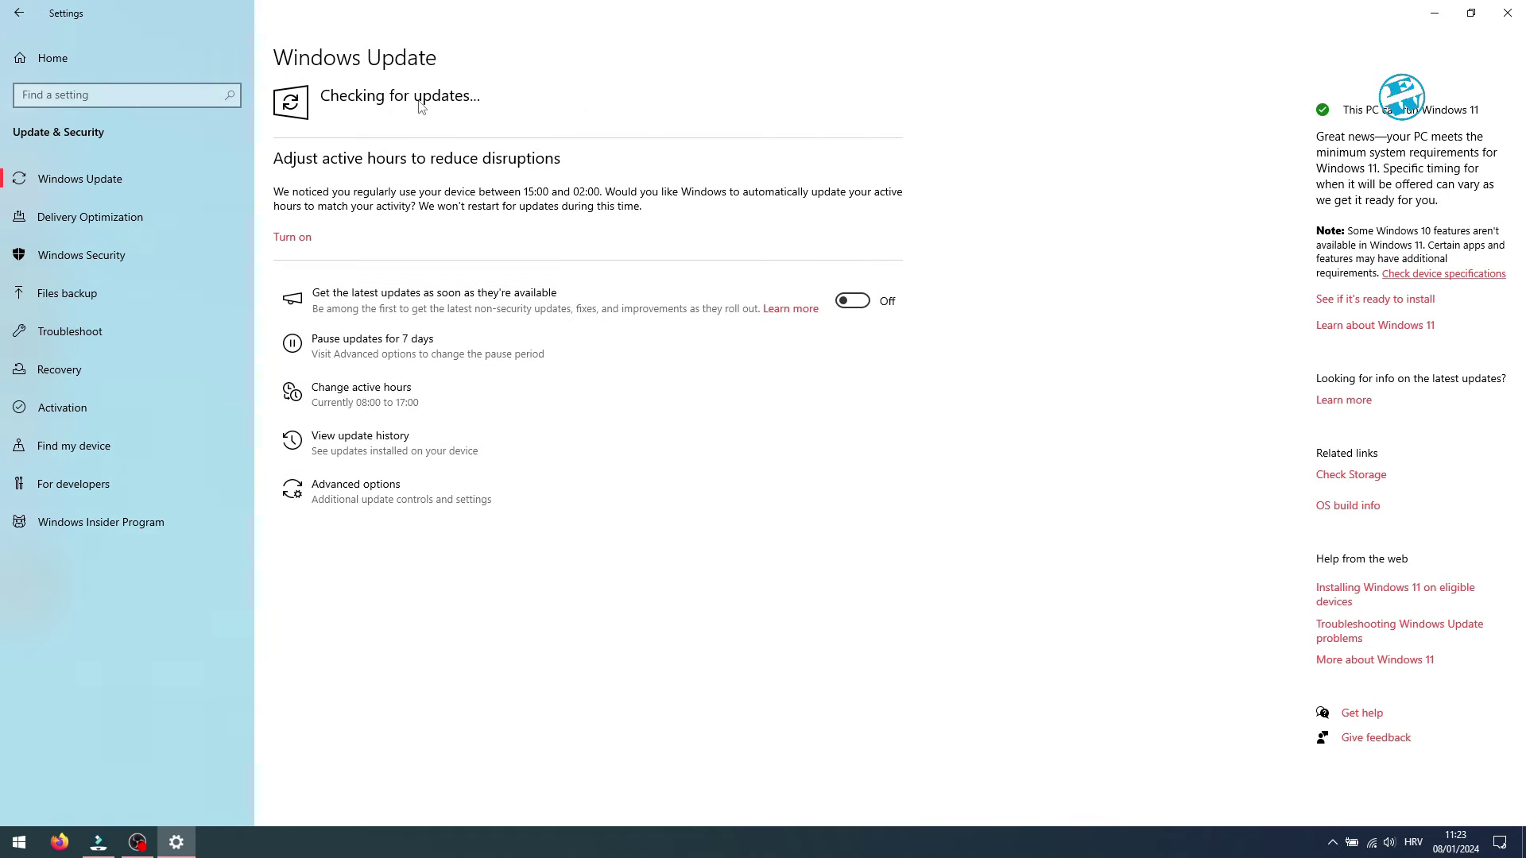
{"action": "left_click", "coordinate": [1507, 14]}
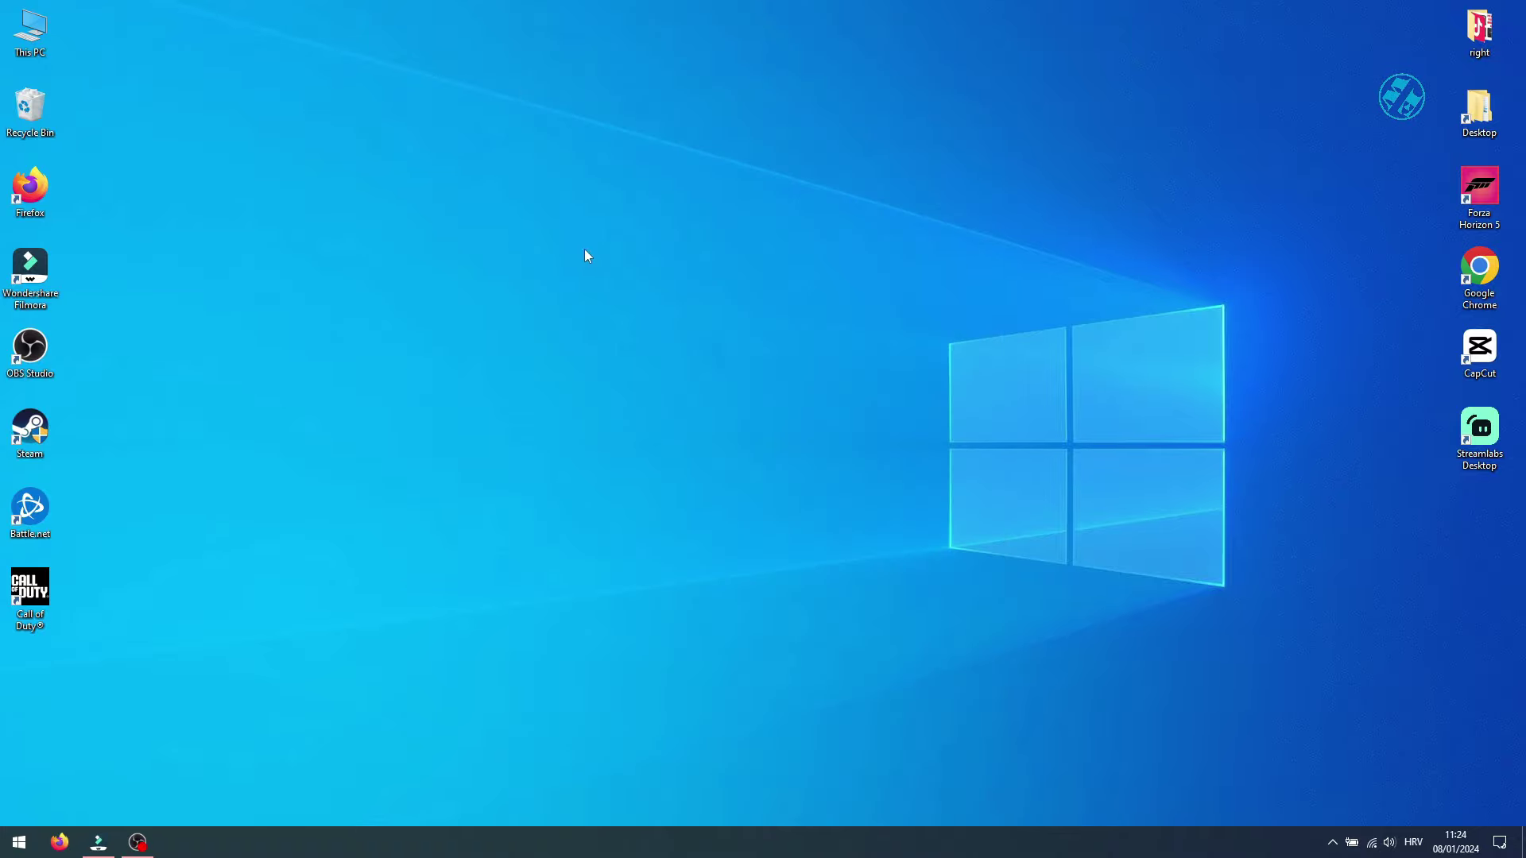
- Examine the free space on the drives in This PC and close the File Explorer window
{"action": "double_click", "coordinate": [30, 36]}
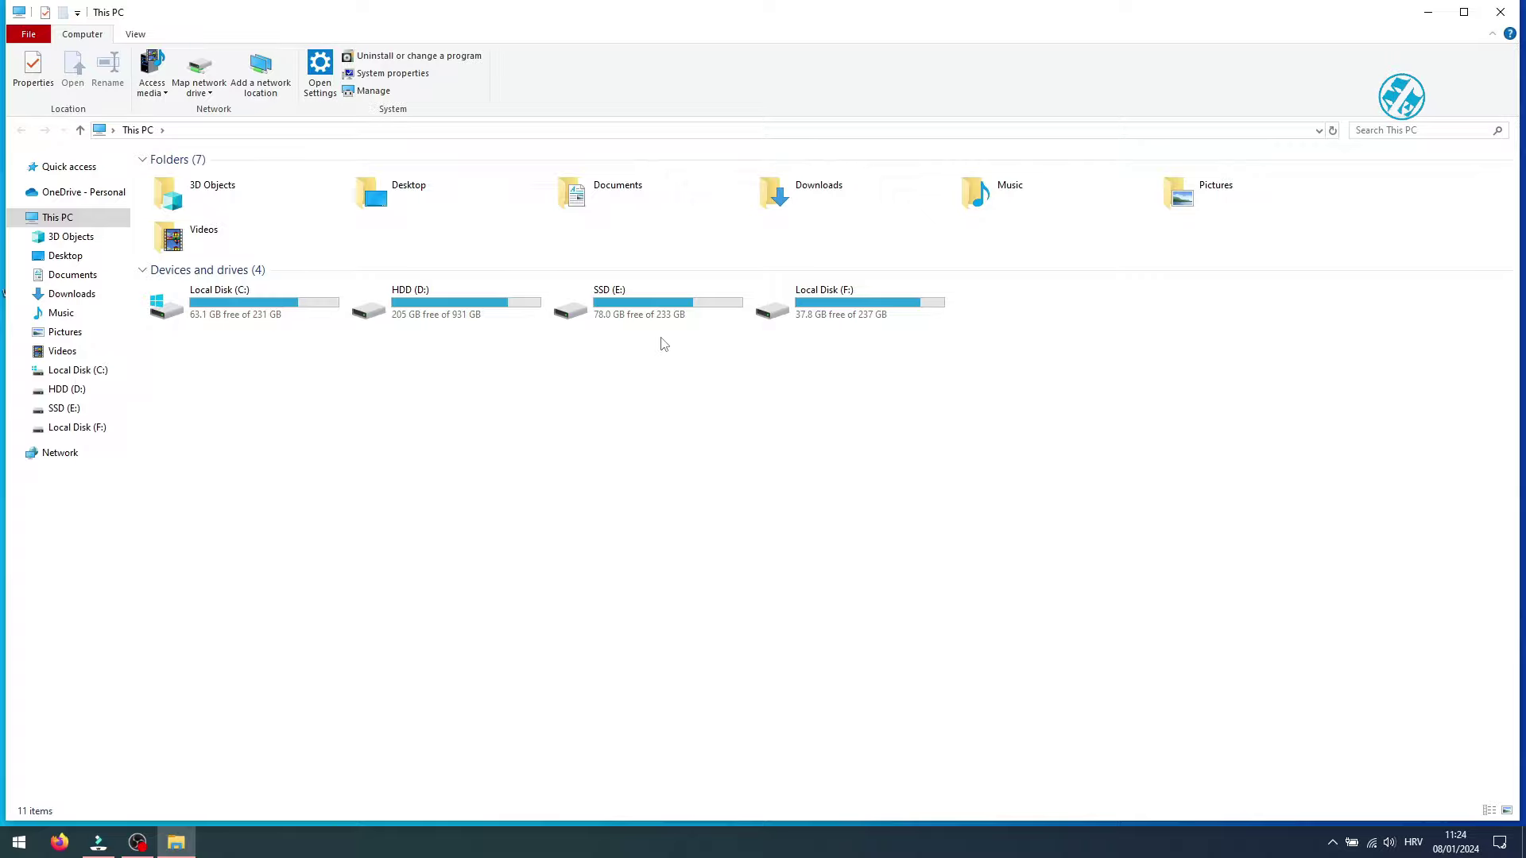
{"action": "left_click", "coordinate": [1501, 12]}
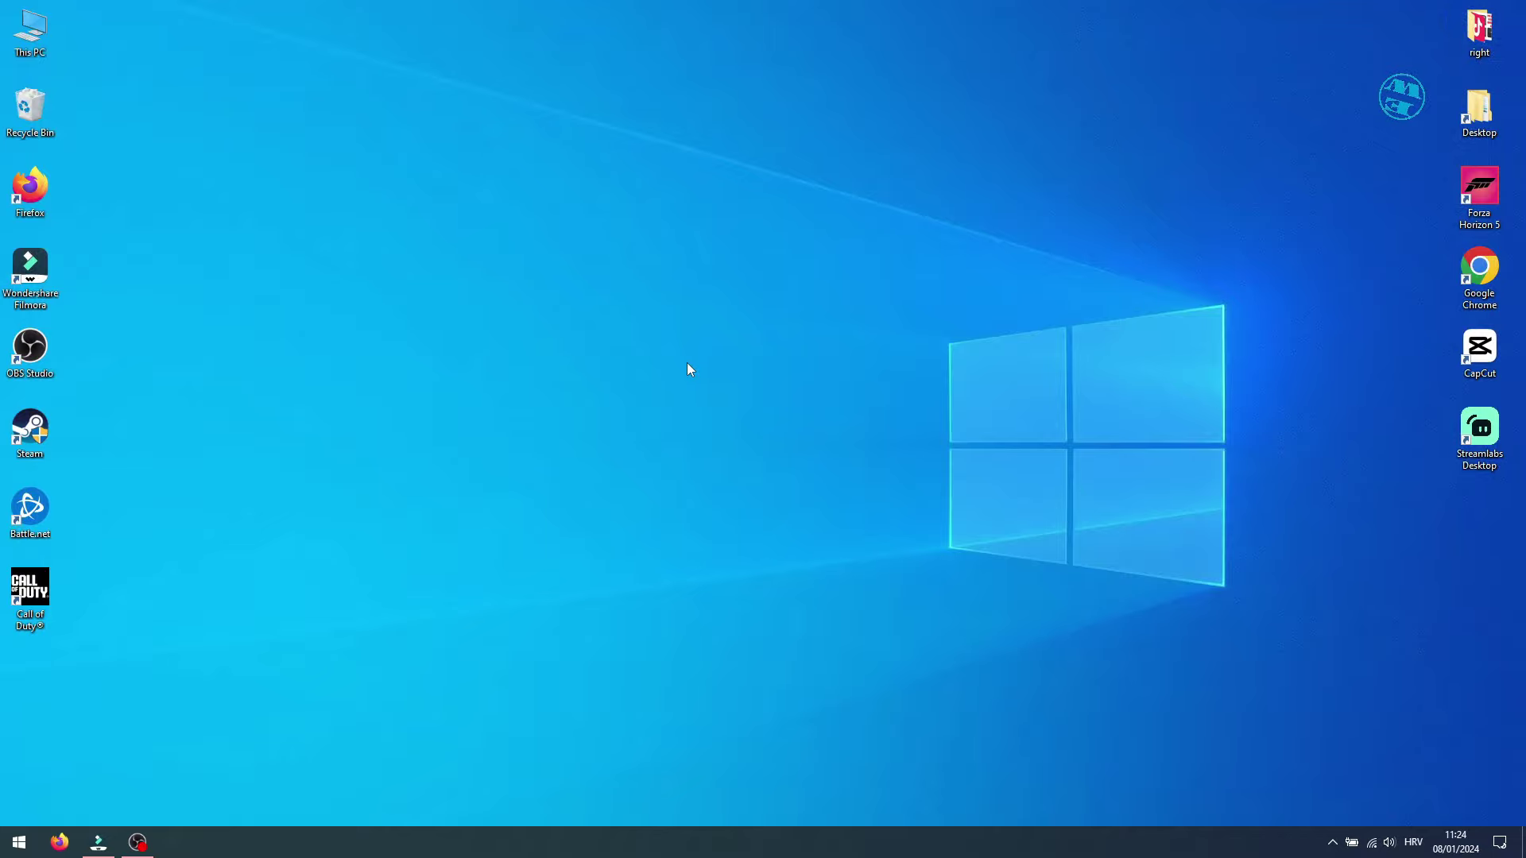